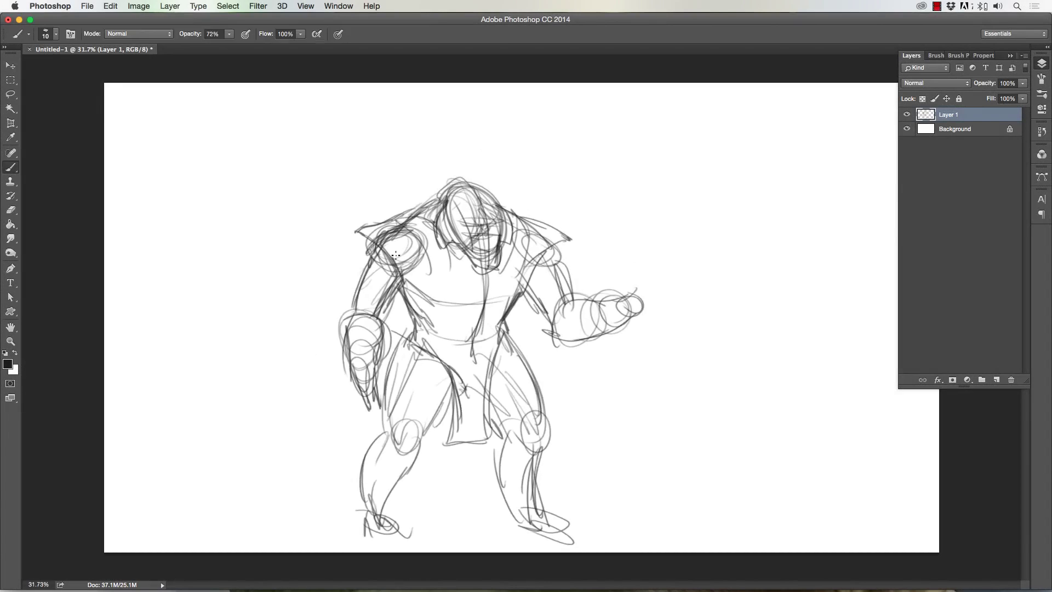
Reduce the brush size to 9 and redraw the brute's hood edge, lowered arm and forearm guard with firmer lines
key("bracketleft")
left_click_drag(431, 107, 423, 179)
mouse_move(322, 158)
left_mouse_down()
mouse_move(337, 182)
mouse_move(321, 247)
left_mouse_up()
mouse_move(379, 215)
left_mouse_down()
mouse_move(351, 257)
mouse_move(326, 350)
left_mouse_up()
left_click_drag(362, 263, 349, 346)
Refine the brute's chest, pointed collar and outstretched arm, and close the wrist of its lowered arm
mouse_move(377, 218)
left_mouse_down()
mouse_move(478, 398)
mouse_move(512, 219)
left_mouse_up()
mouse_move(512, 142)
left_mouse_down()
mouse_move(573, 164)
mouse_move(550, 272)
left_mouse_up()
mouse_move(515, 224)
left_mouse_down()
mouse_move(553, 282)
mouse_move(651, 249)
left_mouse_up()
mouse_move(572, 236)
left_mouse_down()
mouse_move(602, 241)
mouse_move(639, 226)
left_mouse_up()
left_click_drag(323, 336, 353, 350)
Draw the hip lines on both sides of the loincloth and adjust the sketch's proportions with Free Transform
left_click_drag(390, 257, 428, 328)
mouse_move(502, 258)
left_mouse_down()
mouse_move(476, 340)
mouse_move(534, 364)
left_mouse_up()
key("ctrl+t")
left_click_drag(352, 512, 356, 474)
key("Return")
Redraw the brute's thighs, knees and outer leg contours over the rough construction lines
left_click_drag(379, 341, 381, 373)
left_click_drag(408, 312, 436, 378)
left_click_drag(408, 342, 390, 374)
left_click_drag(530, 356, 510, 482)
key("ctrl+z")
left_click_drag(502, 382, 483, 471)
left_click_drag(543, 390, 512, 507)
Draw the brute's shins with knee bands and add clawed, three-toed feet
mouse_move(408, 378)
left_mouse_down()
mouse_move(354, 499)
mouse_move(370, 493)
left_mouse_up()
mouse_move(545, 384)
left_mouse_down()
mouse_move(523, 405)
mouse_move(540, 422)
left_mouse_up()
left_click_drag(359, 389, 406, 383)
mouse_move(350, 482)
left_mouse_down()
mouse_move(326, 526)
mouse_move(369, 534)
left_mouse_up()
left_click_drag(383, 483, 373, 521)
left_click_drag(477, 496, 559, 539)
left_click_drag(476, 513, 513, 529)
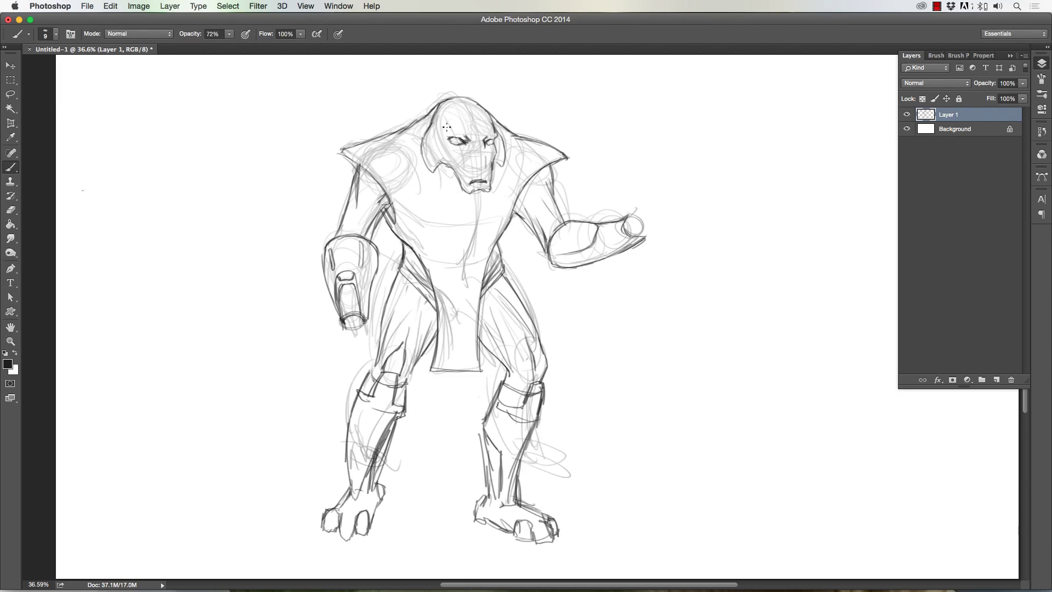
Sketch the open fingers of the outstretched hand and the curled fingers of the lowered hand
mouse_move(630, 215)
left_mouse_down()
mouse_move(670, 209)
mouse_move(670, 169)
left_mouse_up()
mouse_move(666, 214)
left_mouse_down()
mouse_move(722, 186)
mouse_move(677, 242)
left_mouse_up()
mouse_move(356, 323)
left_mouse_down()
mouse_move(329, 359)
mouse_move(351, 414)
left_mouse_up()
Add oval ornaments to both sides of the collar and outline a panel on the chest
left_click_drag(378, 154, 408, 175)
left_click_drag(513, 156, 536, 180)
left_click_drag(394, 219, 515, 222)
left_click_drag(430, 263, 428, 226)
left_click_drag(428, 224, 490, 220)
left_click_drag(490, 221, 487, 258)
Refine the side of the head and add armour details to the shins and the feet
left_click_drag(416, 118, 423, 145)
left_click_drag(526, 425, 507, 463)
left_click_drag(529, 526, 552, 545)
left_click_drag(356, 395, 371, 408)
left_click_drag(364, 454, 382, 429)
Shade under the collar at both armpits and below the chin, and define the collar ovals
left_click_drag(384, 193, 377, 217)
left_click_drag(521, 203, 530, 187)
left_click_drag(523, 192, 543, 169)
left_click_drag(362, 167, 384, 197)
left_click_drag(442, 166, 455, 197)
left_click_drag(537, 181, 548, 168)
left_click_drag(460, 189, 481, 213)
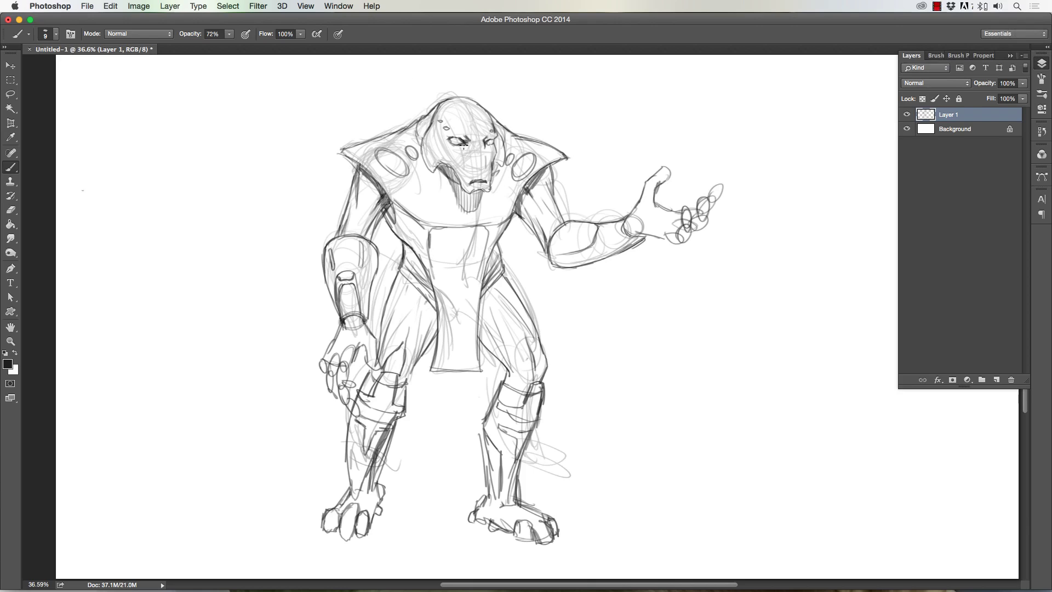
Firm up the palm and finger outlines of the brute's outstretched hand
left_click_drag(653, 207, 679, 230)
left_click_drag(690, 203, 712, 198)
left_click_drag(722, 186, 707, 215)
Strengthen the torso, thigh and chest panel lines and add vertical folds to the loincloth
left_click_drag(378, 208, 431, 242)
left_click_drag(512, 203, 441, 373)
left_click_drag(477, 283, 474, 376)
left_click_drag(529, 324, 512, 384)
mouse_move(395, 335)
left_mouse_down()
mouse_move(425, 296)
mouse_move(422, 345)
left_mouse_up()
left_click_drag(416, 225, 430, 219)
Lasso the brute's lowered hand and lower leg area, adjust it with Free Transform, and deselect
scroll(281, 418, "down", 1)
key("l")
left_click_drag(328, 284, 406, 521)
key("ctrl+t")
key("Return")
key("v")
key("ctrl+d")
Scale down the whole brute sketch and move it to the right half of the canvas
key("ctrl+t")
left_click_drag(366, 339, 649, 274)
key("Return")
scroll(411, 109, "down", 1)
Add a new layer and sketch a slender alien's elongated head, neck, narrow torso and upper arms on it
key("shift+ctrl+alt+n")
key("b")
left_click_drag(375, 154, 370, 239)
mouse_move(395, 186)
left_mouse_down()
mouse_move(388, 273)
mouse_move(463, 344)
left_mouse_up()
mouse_move(336, 283)
left_mouse_down()
mouse_move(318, 346)
mouse_move(422, 304)
mouse_move(350, 395)
left_mouse_up()
left_click_drag(372, 312, 378, 384)
mouse_move(416, 312)
left_mouse_down()
mouse_move(420, 395)
mouse_move(452, 351)
left_mouse_up()
left_click_drag(466, 346, 454, 400)
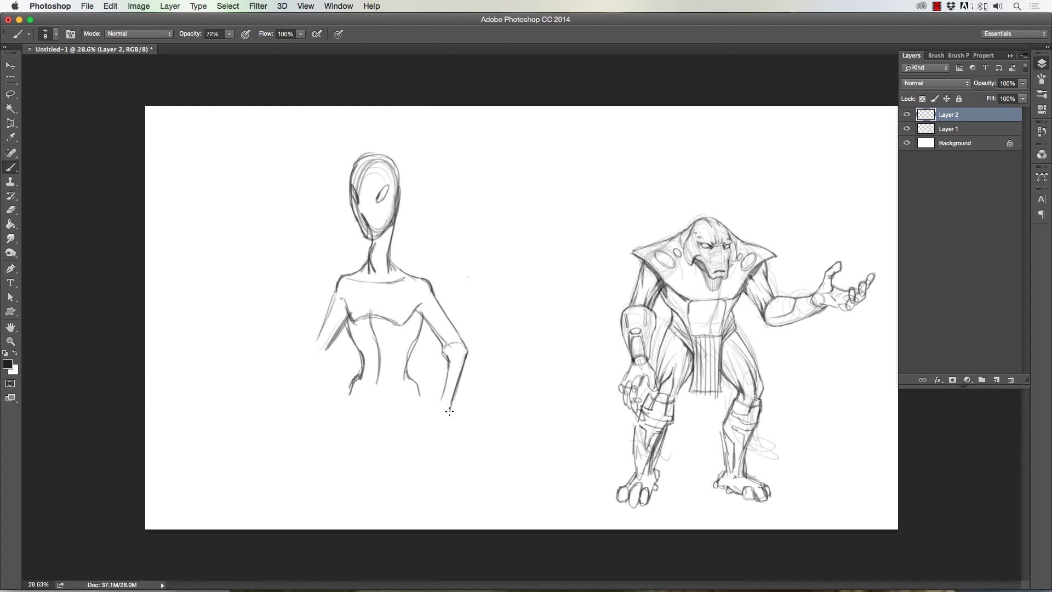
Sketch the slender alien's forearms, wrists and the start of its hands
left_click_drag(323, 362, 296, 383)
left_click_drag(312, 350, 282, 380)
left_click_drag(290, 381, 285, 398)
left_click_drag(445, 383, 442, 413)
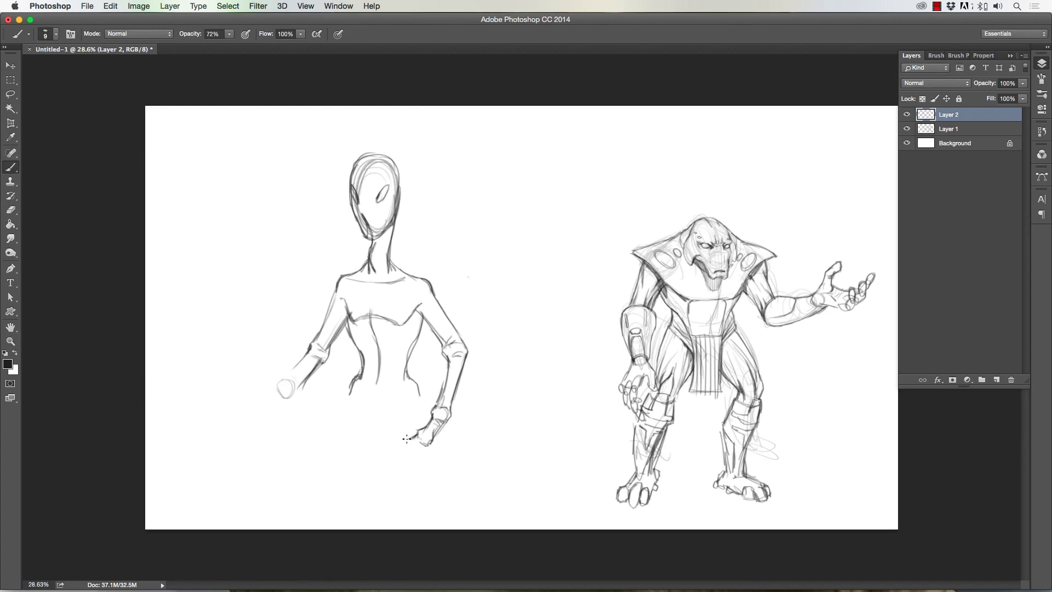
Scale down the slender alien sketch and move it higher on the canvas with Free Transform
key("ctrl+t")
left_click_drag(446, 457, 434, 446)
key("Return")
key("ctrl+t")
left_click_drag(301, 195, 294, 206)
key("Return")
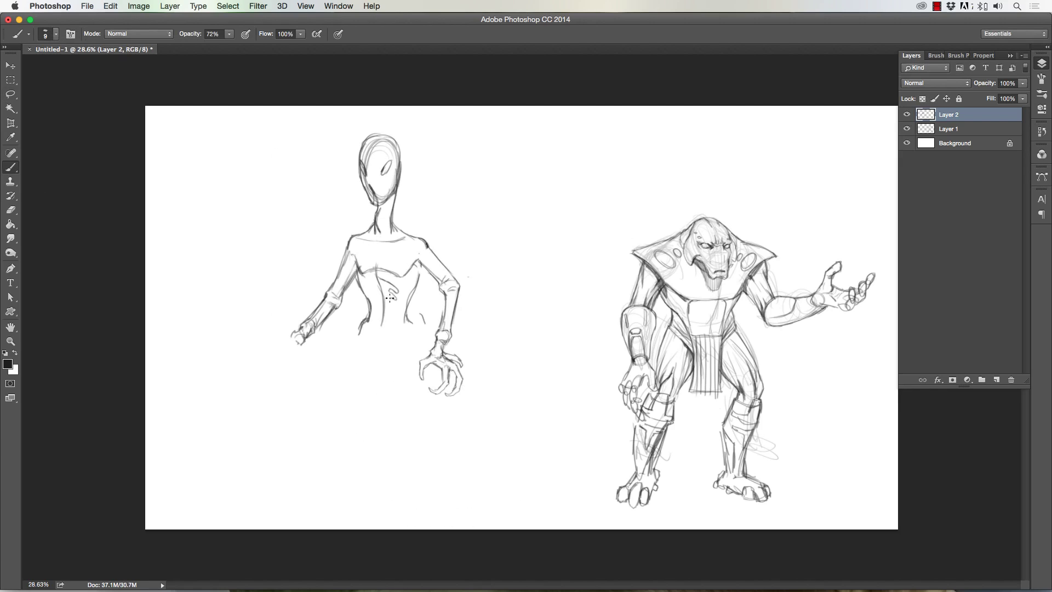
Draw the alien's lower body as long tentacles curling outward to both sides
left_click_drag(363, 336, 217, 485)
mouse_move(372, 362)
left_mouse_down()
mouse_move(296, 422)
mouse_move(545, 501)
left_mouse_up()
left_click_drag(435, 389, 561, 455)
left_click_drag(405, 416, 399, 452)
left_click_drag(346, 387, 284, 404)
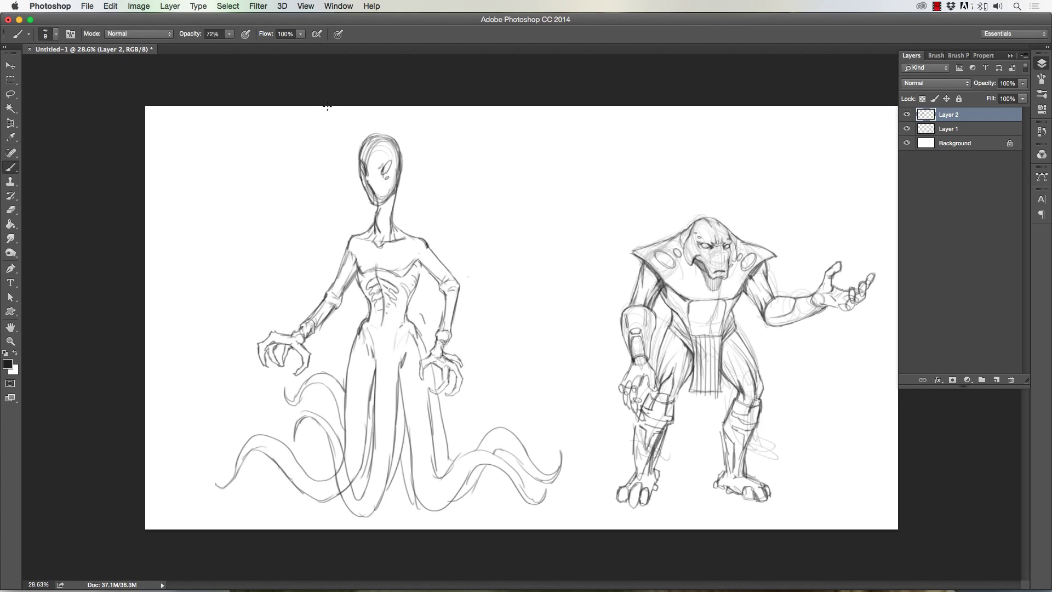
Scale down the tentacled alien and place it beside the brute
key("ctrl+t")
left_click_drag(216, 129, 329, 235)
key("Return")
Add a new layer for a third figure and shift the two existing sketches farther right on the canvas
key("v")
key("ctrl+shift+alt+n")
key("b")
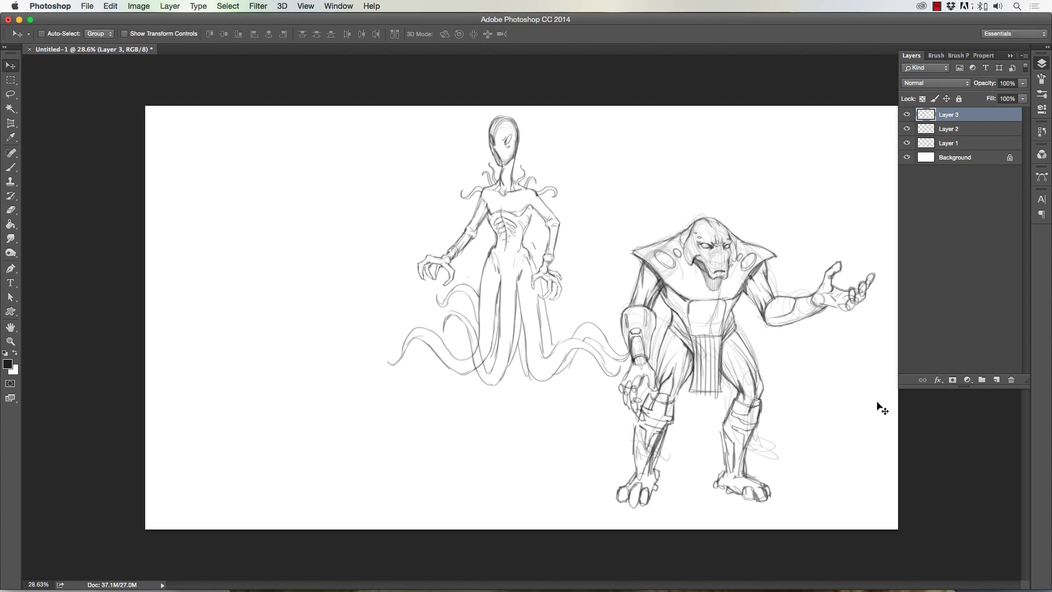
key("v")
left_click_drag(734, 281, 757, 291)
key("ctrl+t")
key("Return")
key("b")
Rough in a bulky creature's large drooping head and hunched shoulders in the free space beside the tentacled alien
scroll(387, 159, "up", 3)
left_click_drag(359, 178, 446, 156)
left_click_drag(394, 156, 483, 252)
left_click_drag(351, 203, 471, 284)
left_click_drag(285, 208, 378, 169)
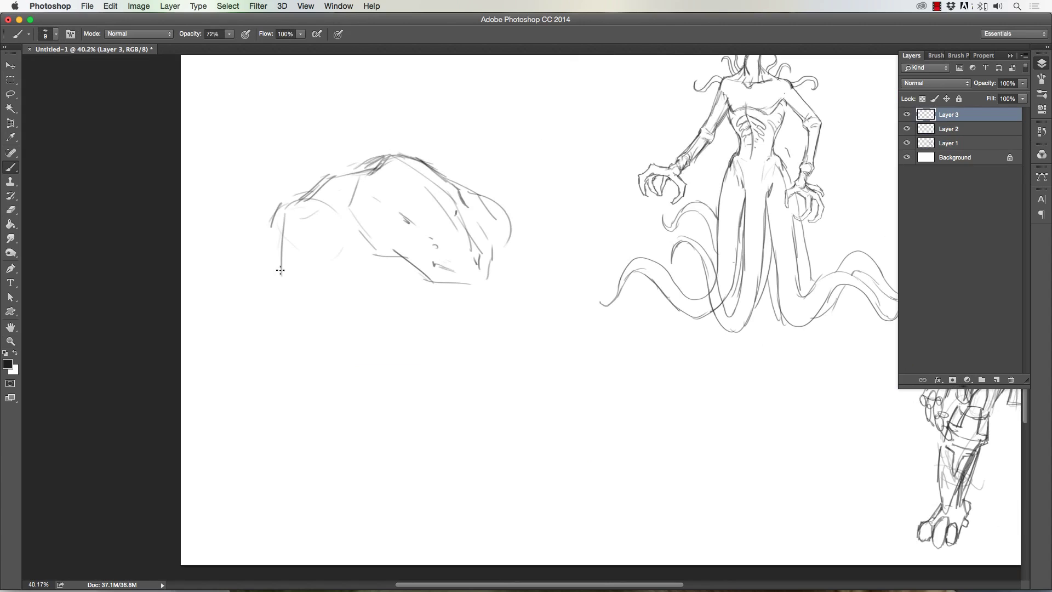
Sketch the bulky creature's chest folds, waistband, shaded throat and the contours of both arms
left_click_drag(361, 329, 482, 307)
left_click_drag(315, 359, 378, 411)
left_click_drag(403, 257, 430, 304)
mouse_move(291, 194)
left_mouse_down()
mouse_move(225, 307)
mouse_move(345, 328)
left_mouse_up()
left_click_drag(501, 235, 568, 405)
Draw the bulky creature's thick legs and its near foot
left_click_drag(280, 356, 286, 518)
left_click_drag(406, 419, 343, 470)
left_click_drag(496, 376, 501, 520)
left_click_drag(298, 529, 368, 526)
left_click_drag(274, 395, 285, 543)
Refine the far shoulder, far foot, side of the torso and waistband of the bulky creature
left_click_drag(477, 192, 506, 298)
left_click_drag(421, 542, 537, 547)
left_click_drag(435, 435, 420, 469)
left_click_drag(438, 290, 482, 340)
left_click_drag(364, 403, 468, 422)
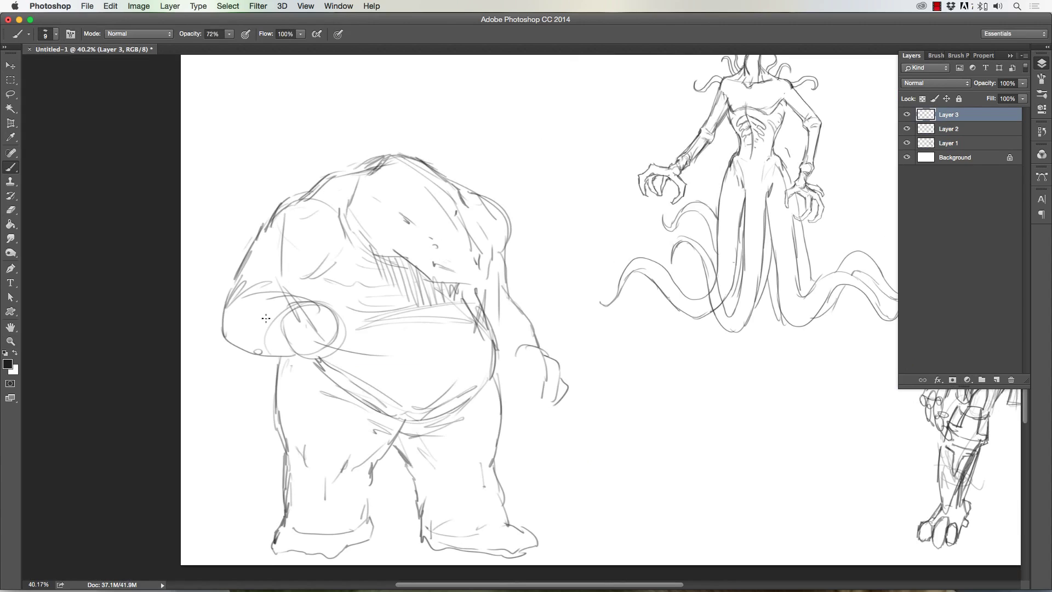
Darken the creature's back and arm outlines and draw the fist of its hanging far arm
left_click_drag(371, 162, 216, 319)
left_click_drag(326, 276, 317, 301)
left_click_drag(493, 359, 524, 400)
left_click_drag(517, 367, 564, 412)
left_click_drag(479, 197, 543, 353)
left_click_drag(527, 406, 561, 416)
Draw the ridged hump behind the creature's head and define its brow, eyes, jaw and ear
left_click_drag(373, 156, 257, 241)
left_click_drag(335, 183, 372, 144)
left_click_drag(368, 143, 464, 210)
left_click_drag(386, 210, 428, 223)
left_click_drag(460, 202, 455, 230)
mouse_move(346, 230)
left_mouse_down()
mouse_move(472, 287)
mouse_move(480, 277)
left_mouse_up()
left_click_drag(354, 207, 360, 220)
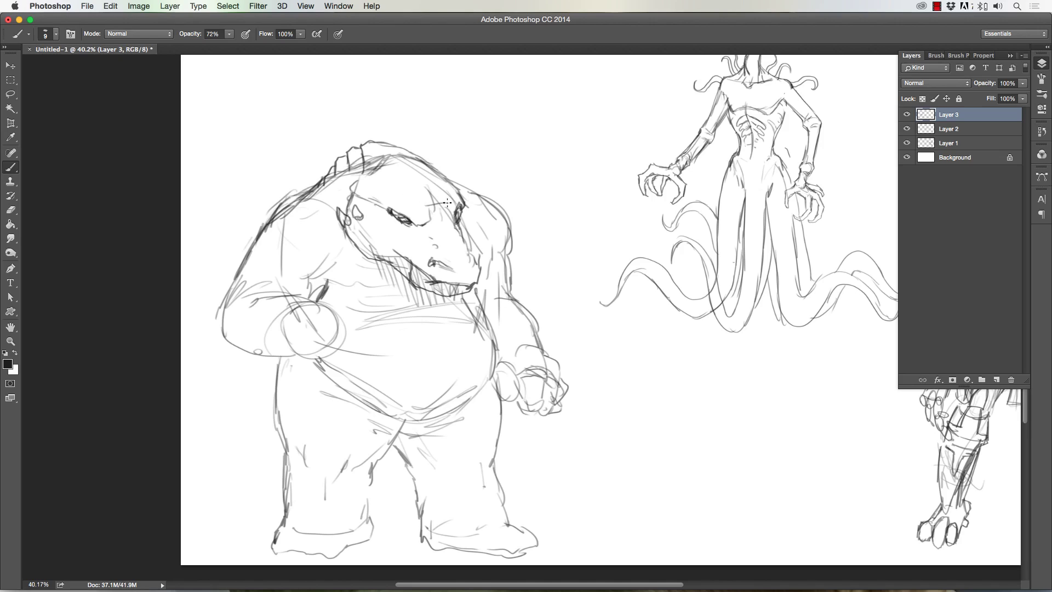
Rough in the bulky creature's helmet, shoulder pads and chest armour, and fade the rough sketch into a faint guide
left_click_drag(373, 147, 453, 208)
mouse_move(230, 252)
left_mouse_down()
mouse_move(345, 283)
mouse_move(343, 299)
left_mouse_up()
mouse_move(452, 189)
left_mouse_down()
mouse_move(515, 208)
mouse_move(520, 257)
left_mouse_up()
left_click_drag(235, 249, 411, 296)
mouse_move(433, 221)
left_mouse_down()
mouse_move(463, 265)
mouse_move(246, 317)
left_mouse_up()
Draw the layered shoulder pad on the creature's near arm with a smaller brush
scroll(282, 164, "up", 3)
left_click_drag(245, 224, 279, 201)
key("bracketleft")
key("bracketleft")
left_click_drag(212, 282, 363, 325)
left_click_drag(263, 216, 373, 268)
Draw the near upper arm, rounded forearm and clenched fist with knuckles and finger folds
left_click_drag(224, 288, 207, 347)
left_click_drag(250, 318, 351, 329)
mouse_move(285, 356)
left_mouse_down()
mouse_move(252, 432)
mouse_move(276, 441)
left_mouse_up()
left_click_drag(264, 389, 328, 383)
left_click_drag(266, 439, 323, 425)
left_click_drag(217, 345, 196, 422)
left_click_drag(337, 382, 348, 406)
left_click_drag(203, 416, 258, 441)
mouse_move(282, 355)
left_mouse_down()
mouse_move(318, 340)
mouse_move(346, 384)
left_mouse_up()
left_click_drag(326, 406, 329, 430)
Finish the near shoulder pad's edges and outline the chest plate with its central clasp
left_click_drag(251, 222, 337, 226)
left_click_drag(339, 246, 300, 307)
mouse_move(212, 282)
left_mouse_down()
mouse_move(359, 325)
mouse_move(384, 386)
left_mouse_up()
left_click_drag(383, 386, 459, 367)
left_click_drag(485, 366, 551, 378)
left_click_drag(458, 337, 485, 342)
Outline the round belly and draw its centre line and the waist folds beneath it
left_click_drag(553, 378, 455, 527)
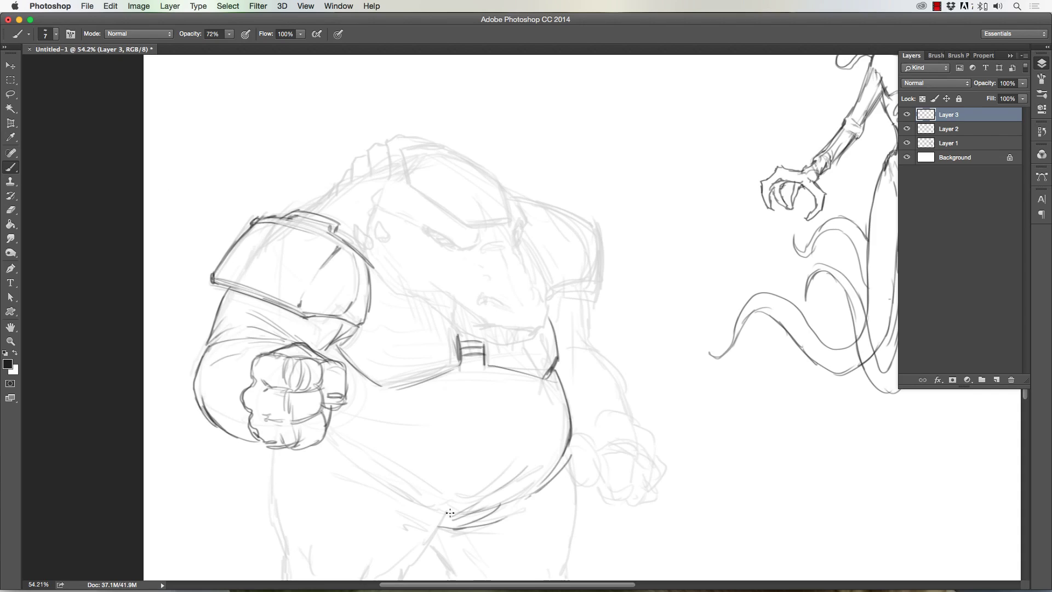
left_click_drag(315, 463, 439, 512)
left_click_drag(438, 527, 534, 516)
left_click_drag(482, 373, 483, 430)
Draw the neck line, the ridged hump and the angular helmet on top of the creature's head
left_click_drag(304, 211, 394, 160)
left_click_drag(340, 181, 424, 142)
mouse_move(402, 149)
left_mouse_down()
mouse_move(406, 184)
mouse_move(501, 236)
left_mouse_up()
left_click_drag(408, 145, 509, 222)
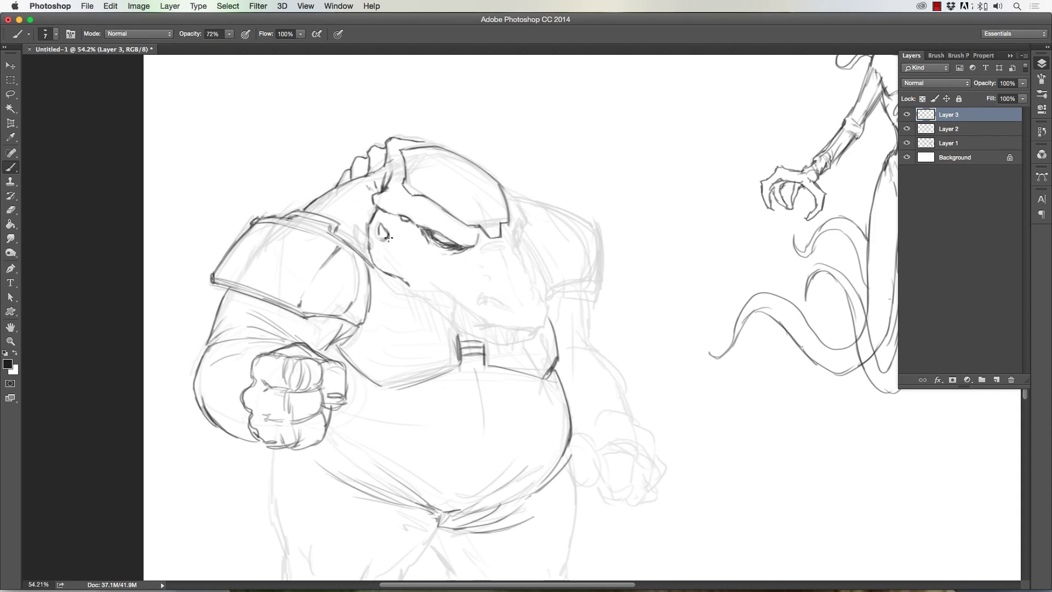
Define the creature's jaw, neck folds, nostril and snout
left_click_drag(408, 282, 465, 324)
left_click_drag(426, 278, 468, 309)
mouse_move(377, 275)
left_mouse_down()
mouse_move(447, 321)
mouse_move(405, 310)
left_mouse_up()
left_click_drag(411, 312, 452, 324)
left_click_drag(474, 289, 491, 286)
left_click_drag(479, 300, 505, 312)
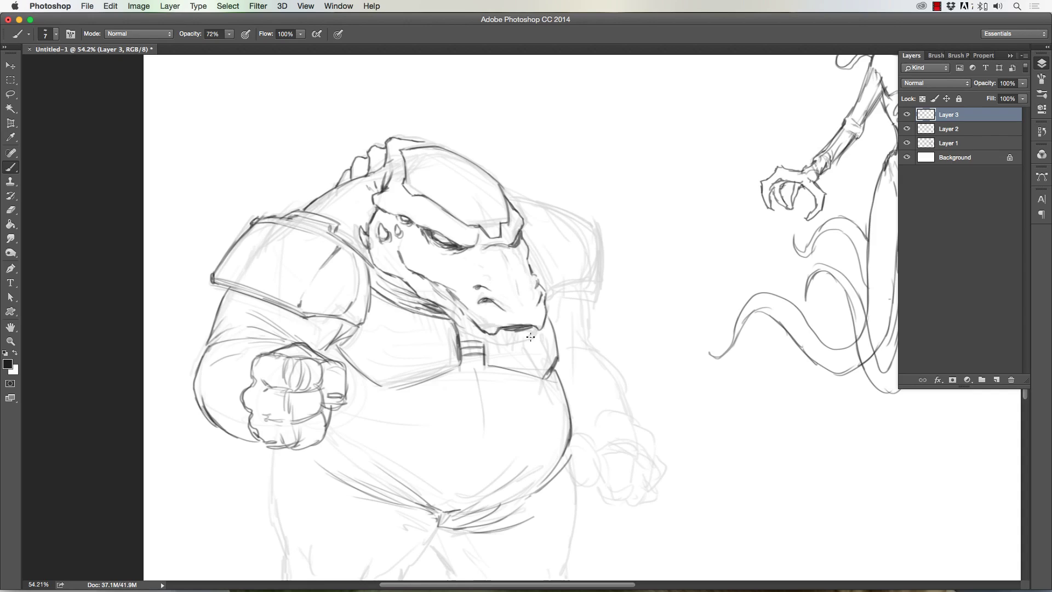
Draw the far shoulder pad and the upper arm and forearm below it
left_click_drag(531, 209, 605, 296)
mouse_move(548, 307)
left_mouse_down()
mouse_move(554, 350)
mouse_move(598, 355)
left_mouse_up()
left_click_drag(592, 353, 624, 410)
left_click_drag(560, 344, 597, 340)
left_click_drag(613, 373, 625, 410)
left_click_drag(548, 313, 591, 304)
Draw the hanging far hand with its thumb, knuckles and curled fingers, and refine the arm above it
left_click_drag(635, 427, 669, 476)
mouse_move(597, 422)
left_mouse_down()
mouse_move(635, 454)
mouse_move(591, 488)
left_mouse_up()
left_click_drag(636, 455, 625, 512)
left_click_drag(666, 477, 611, 507)
left_click_drag(573, 425, 583, 488)
left_click_drag(574, 443, 597, 494)
left_click_drag(603, 482, 622, 503)
mouse_move(584, 432)
left_mouse_down()
mouse_move(555, 359)
mouse_move(554, 306)
left_mouse_up()
Draw a tall polearm through the near fist, with a long shaft and a pronged axe blade on top
key("super+0")
left_click_drag(237, 181, 239, 302)
left_click_drag(245, 183, 241, 301)
left_click_drag(243, 351, 231, 502)
left_click_drag(236, 384, 233, 403)
mouse_move(223, 118)
left_mouse_down()
mouse_move(216, 225)
mouse_move(260, 219)
left_mouse_up()
left_click_drag(240, 132, 240, 166)
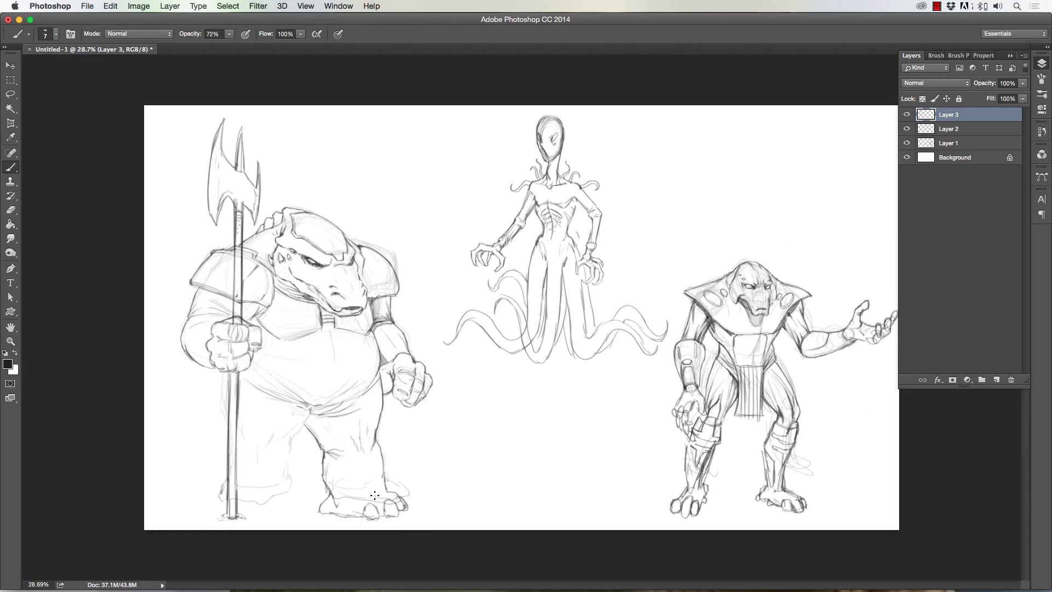
Add crease lines to the far leg and crotch, and hatch shading on the belly and chest plate
left_click_drag(310, 412, 335, 441)
mouse_move(313, 393)
left_mouse_down()
mouse_move(357, 419)
mouse_move(368, 453)
left_mouse_up()
left_click_drag(328, 317, 323, 348)
left_click_drag(345, 317, 339, 348)
left_click_drag(312, 302, 298, 326)
Select the whole bulky creature with its polearm and scale it down slightly with Free Transform
left_click_drag(176, 112, 435, 529)
left_click_drag(168, 507, 250, 525)
key("ctrl+t")
key("Return")
Draw the waist line and add armour plates, straps and fold lines to both of the creature's legs
mouse_move(199, 376)
left_mouse_down()
mouse_move(218, 383)
mouse_move(286, 360)
mouse_move(351, 366)
left_mouse_up()
key("b")
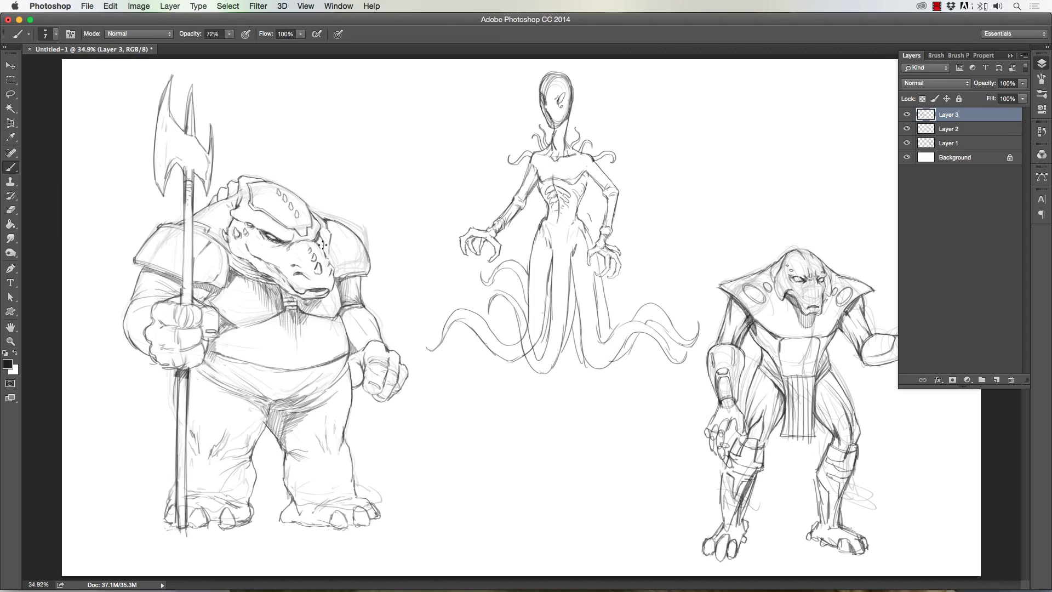
left_click_drag(344, 385, 335, 435)
left_click_drag(367, 501, 384, 512)
left_click_drag(277, 427, 337, 416)
left_click_drag(317, 449, 356, 493)
left_click_drag(169, 383, 176, 431)
left_click_drag(214, 434, 255, 422)
left_click_drag(189, 458, 208, 495)
left_click_drag(207, 485, 257, 474)
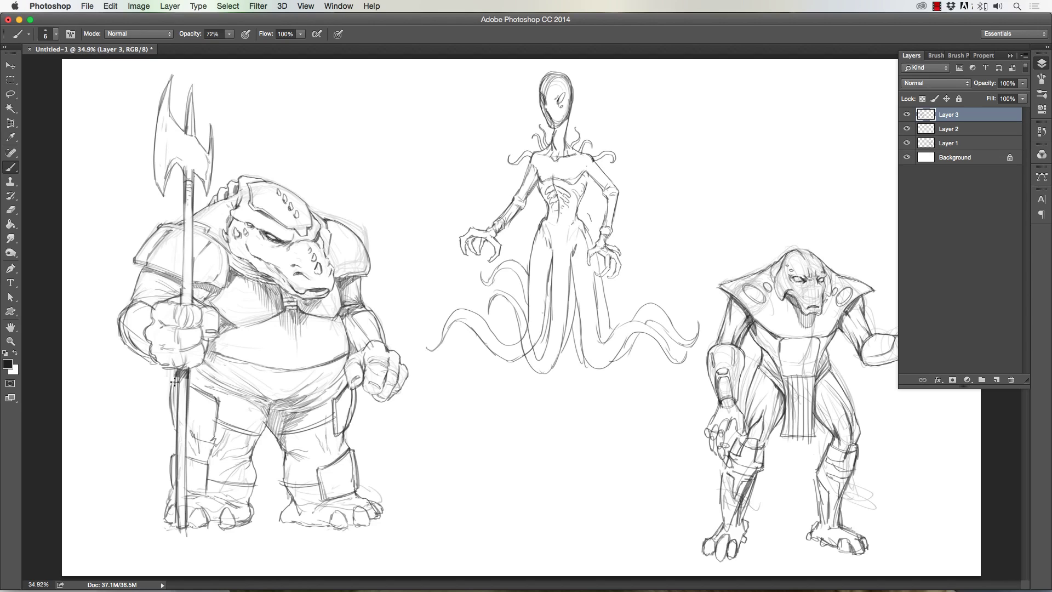
Draw a panelled belt around the creature's waist and fill the belly area with vertical chainmail lines
left_click_drag(215, 359, 350, 343)
left_click_drag(258, 372, 323, 346)
left_click_drag(329, 342, 335, 365)
left_click_drag(274, 318, 275, 349)
left_click_drag(285, 312, 288, 351)
left_click_drag(306, 315, 334, 345)
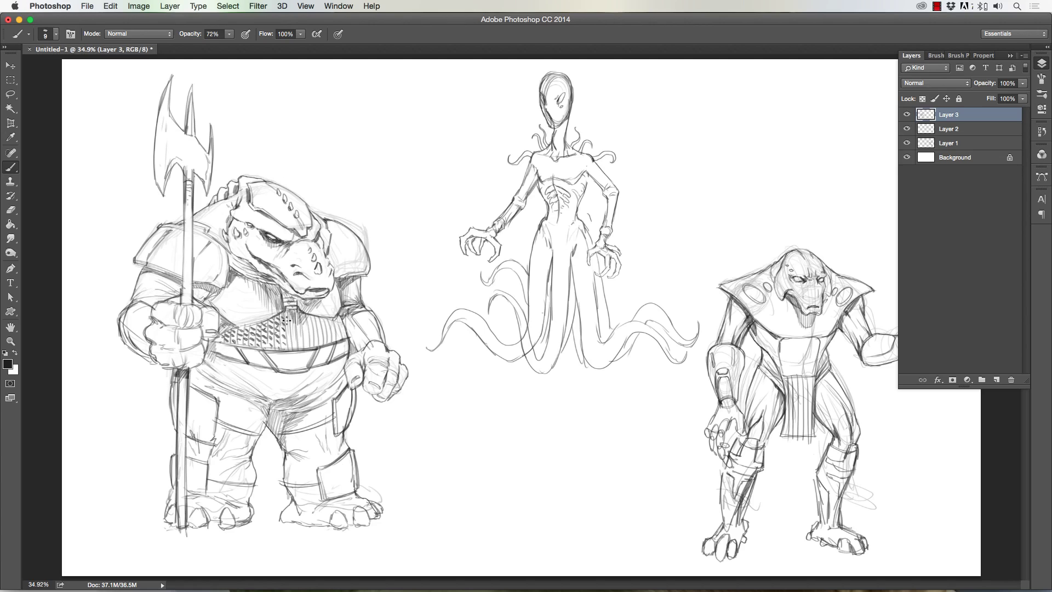
Add hatching and darker contours to the far shoulder, near forearm, fist and belt
scroll(176, 254, "up", 3)
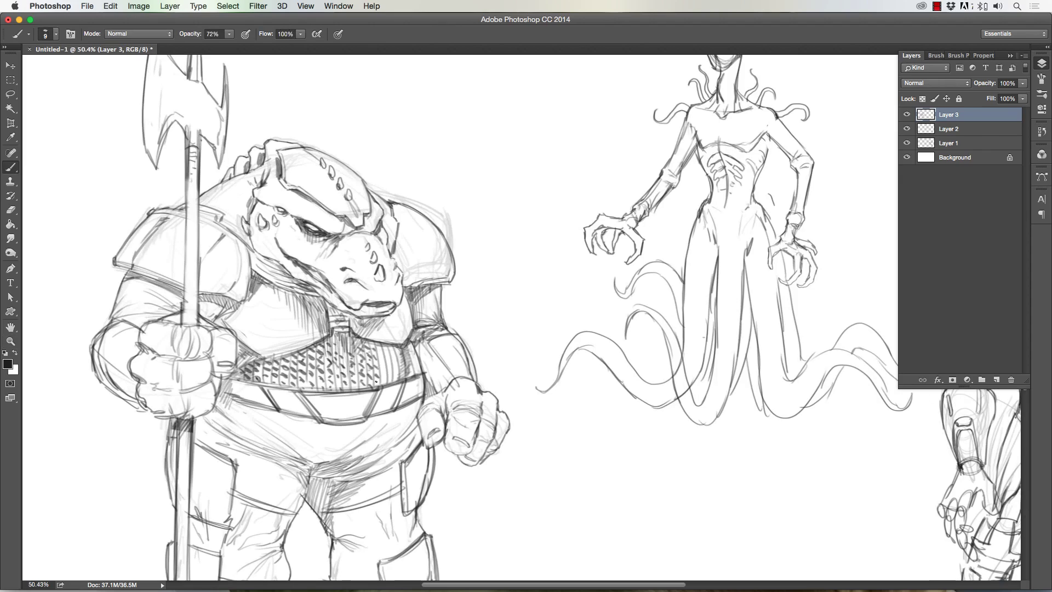
left_click_drag(409, 241, 409, 282)
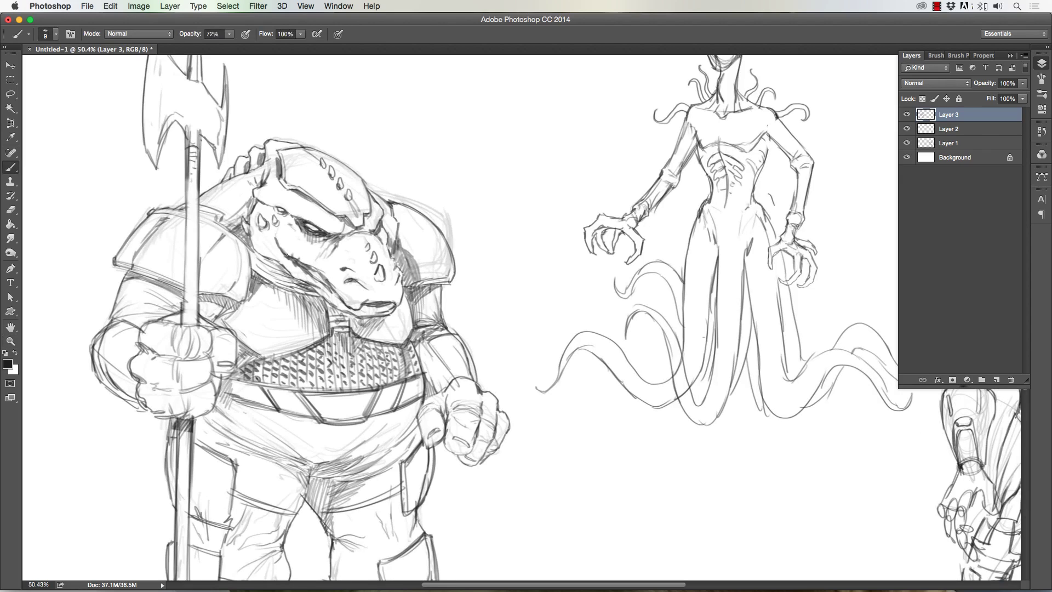
left_click_drag(187, 363, 137, 405)
left_click_drag(140, 356, 104, 403)
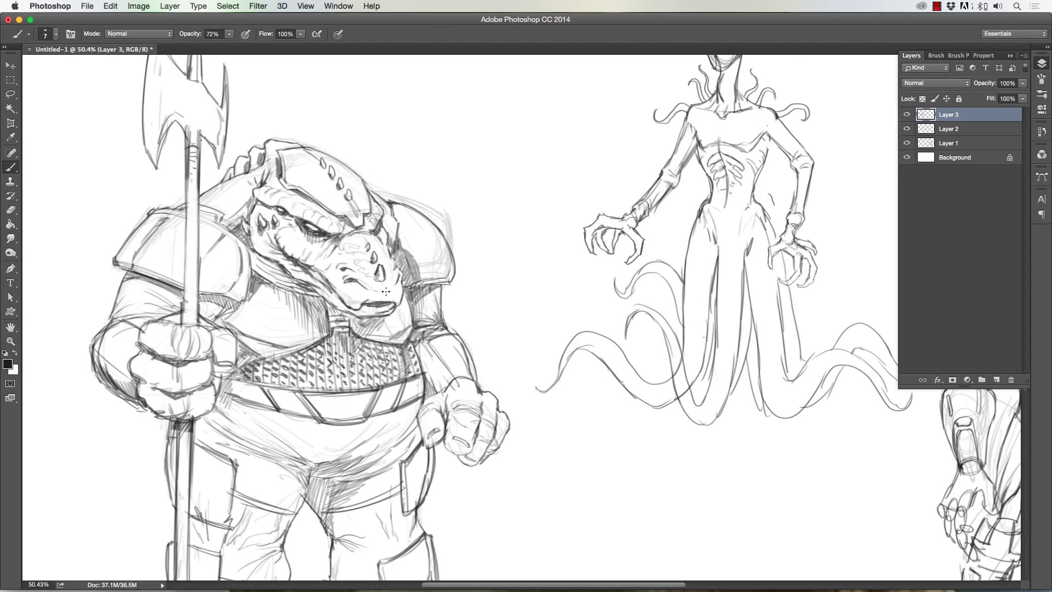
mouse_move(338, 391)
left_mouse_down()
mouse_move(247, 395)
mouse_move(438, 439)
left_mouse_up()
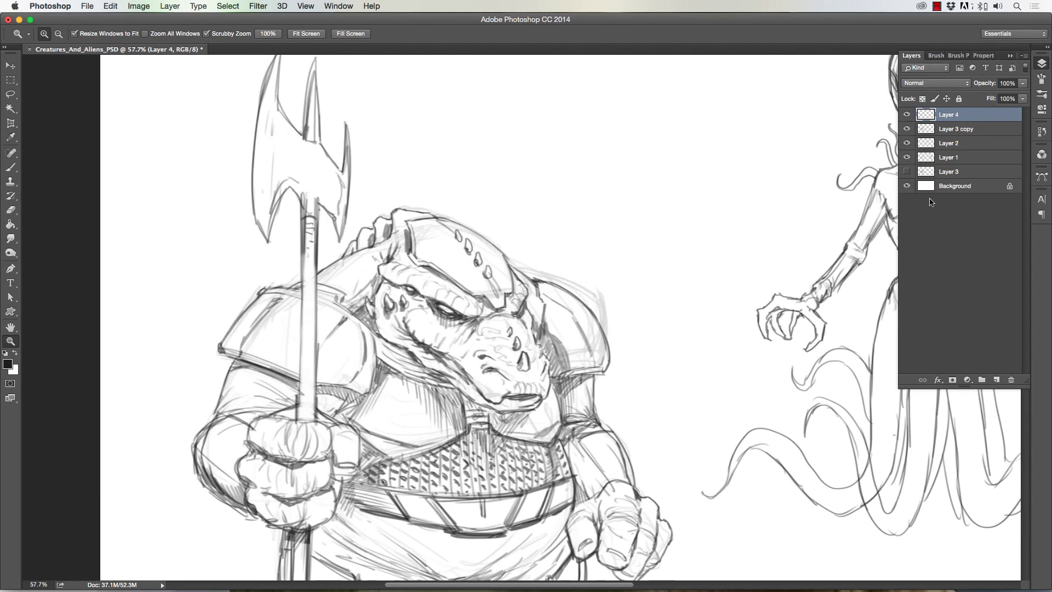
Trace a dark outline around the creature and its polearm on Layer 4 and fill the silhouette with flat grey
scroll(168, 362, "down", 5)
mouse_move(276, 406)
left_mouse_down()
mouse_move(302, 531)
mouse_move(406, 386)
mouse_move(476, 517)
mouse_move(576, 470)
mouse_move(611, 291)
mouse_move(592, 154)
left_mouse_up()
scroll(592, 165, "up", 5)
left_click_drag(570, 230, 564, 325)
scroll(565, 324, "left", 4)
left_click_drag(347, 318, 366, 239)
mouse_move(378, 276)
left_mouse_down()
mouse_move(399, 159)
mouse_move(318, 222)
left_mouse_up()
scroll(339, 165, "up", 5)
left_click_drag(340, 161, 378, 175)
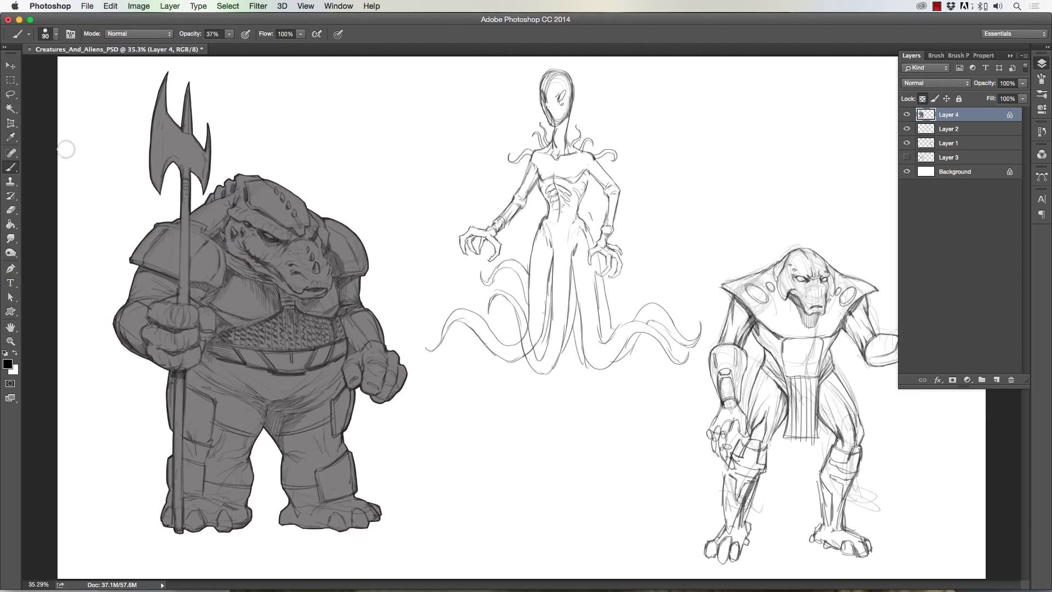
Rename the Outline layer as Bog and lock its transparent pixels
key("x")
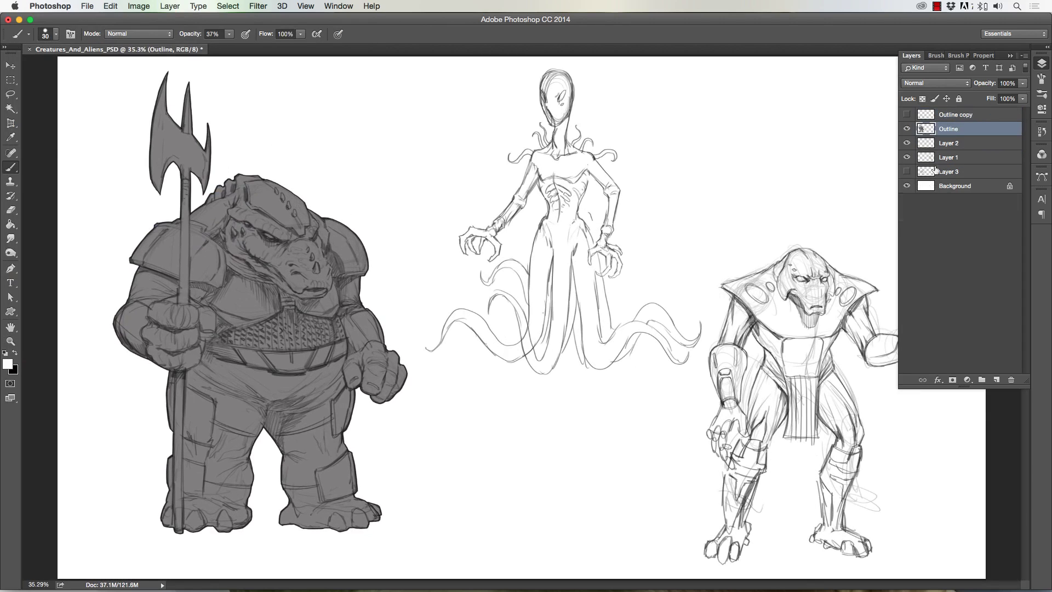
double_click(948, 129)
type("Bog")
key("Return")
left_click(922, 98)
Paint soft white highlights on the creature's far shoulder pad, chest plate and leg armour
key("]")
left_click_drag(280, 186, 351, 257)
mouse_move(378, 317)
left_mouse_down()
mouse_move(229, 298)
mouse_move(373, 324)
mouse_move(328, 504)
left_mouse_up()
Paint black shadows on the legs and lower belly, and darken the chainmail across the stomach
key("x")
key("[")
key("[")
key("[")
mouse_move(274, 416)
left_mouse_down()
mouse_move(319, 500)
mouse_move(334, 477)
left_mouse_up()
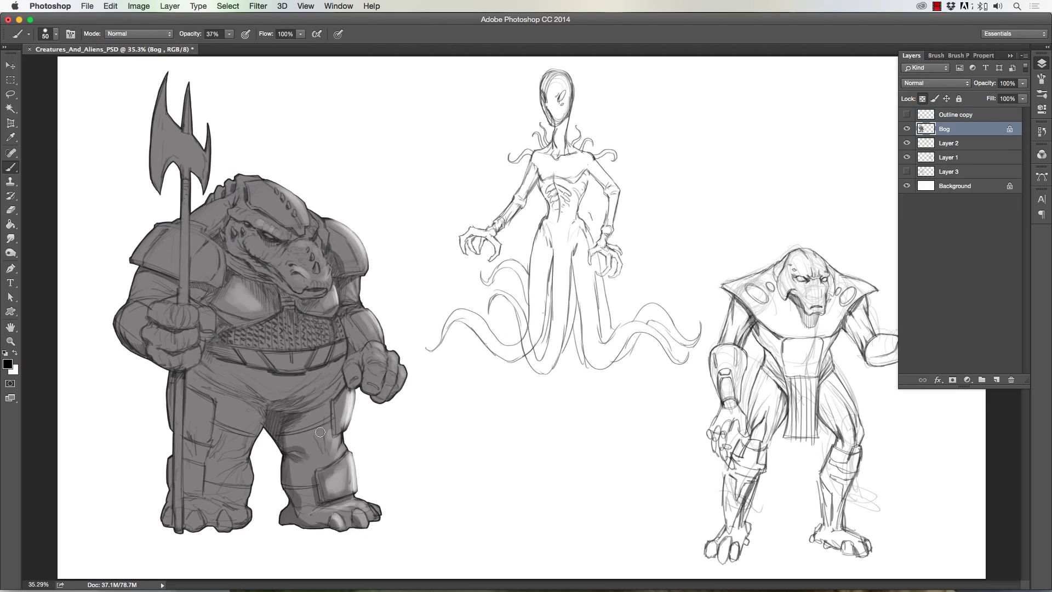
key("]")
key("]")
key("]")
left_click_drag(247, 389, 329, 362)
left_click_drag(197, 444, 241, 484)
mouse_move(230, 356)
left_mouse_down()
mouse_move(321, 326)
mouse_move(230, 343)
left_mouse_up()
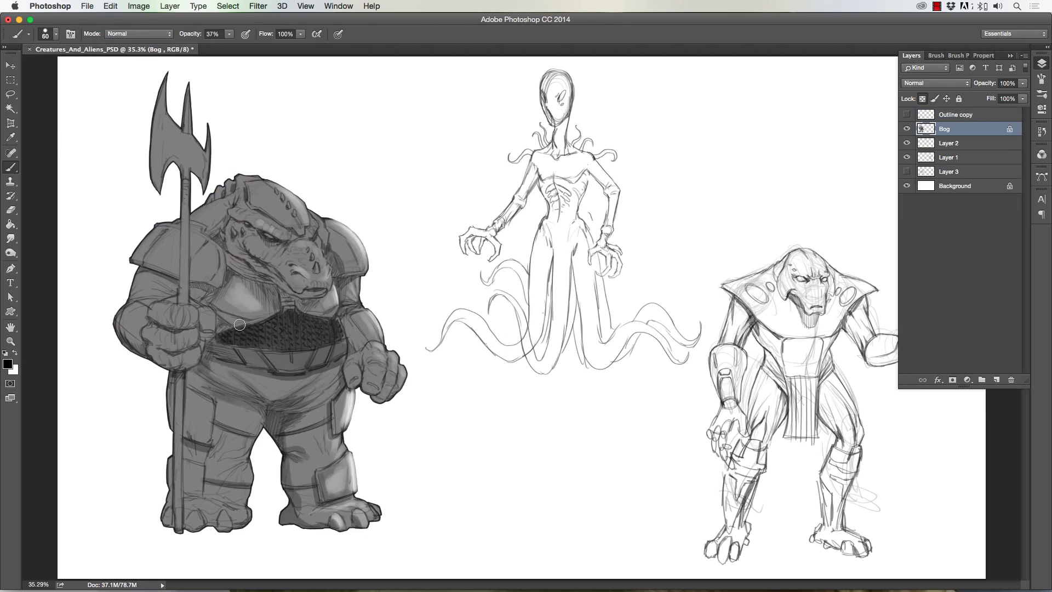
Deepen the shadows on the creature's face, helmet, near shoulder pad and upper arm with a smaller brush
key("[")
key("[")
key("[")
left_click_drag(274, 230, 230, 263)
left_click_drag(137, 269, 274, 296)
left_click_drag(170, 224, 164, 291)
left_click_drag(242, 192, 296, 230)
left_click(936, 7)
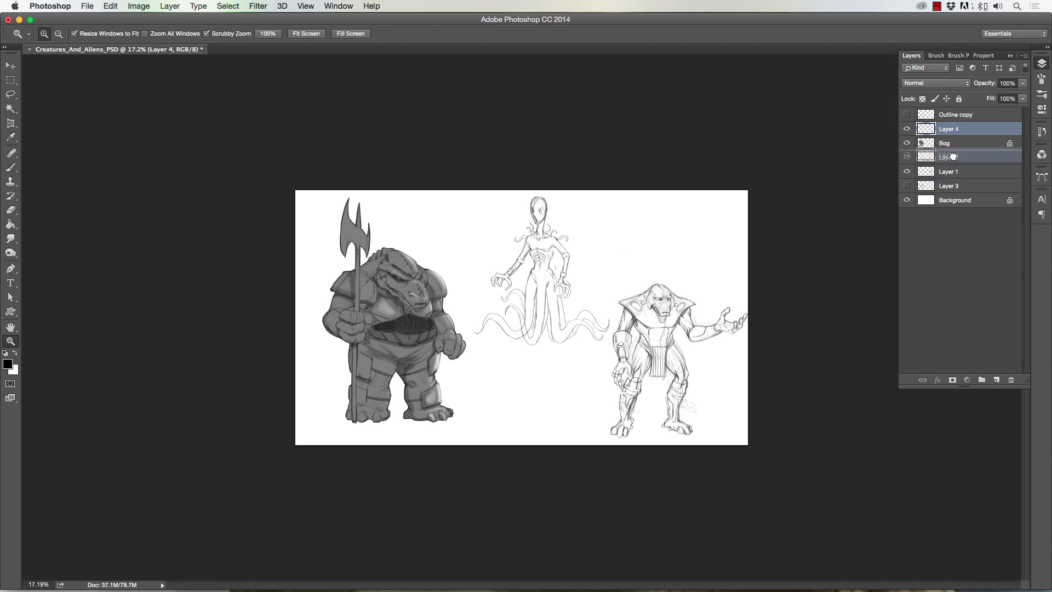
Move Layer 4 below the Bog layer and block in a grey sky, ground and mountain peaks behind the armoured creature
left_click_drag(307, 384, 493, 400)
left_click_drag(318, 433, 312, 235)
mouse_move(416, 340)
left_mouse_down()
mouse_move(379, 230)
mouse_move(381, 400)
left_mouse_up()
key("bracketleft")
key("bracketleft")
key("bracketleft")
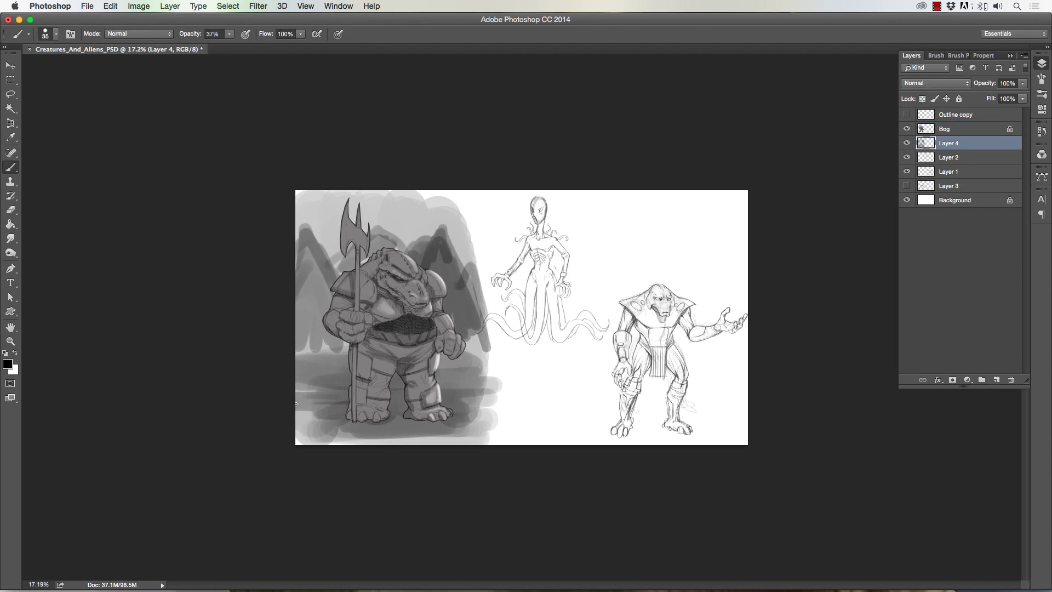
Darken the mountains and the ground around the creature's feet with broad black strokes of a larger brush
key("bracketright")
key("bracketright")
key("bracketright")
key("bracketright")
key("bracketright")
key("bracketright")
key("bracketright")
left_click_drag(326, 351, 309, 241)
left_click_drag(438, 246, 465, 312)
mouse_move(471, 230)
left_mouse_down()
mouse_move(378, 236)
mouse_move(306, 354)
left_mouse_up()
left_click_drag(307, 422, 482, 422)
left_click_drag(371, 402, 471, 356)
left_click_drag(307, 329, 318, 362)
Lighten the sky above the mountains with a larger white brush
key("x")
key("bracketright")
key("bracketright")
key("bracketright")
left_click_drag(406, 211, 471, 269)
Refine the mountain slopes and the ground with narrower dark and light streaks, using a smaller brush
key("super+equal")
key("bracketleft")
key("bracketleft")
key("bracketleft")
key("bracketleft")
key("bracketleft")
key("bracketleft")
key("bracketleft")
key("bracketleft")
key("x")
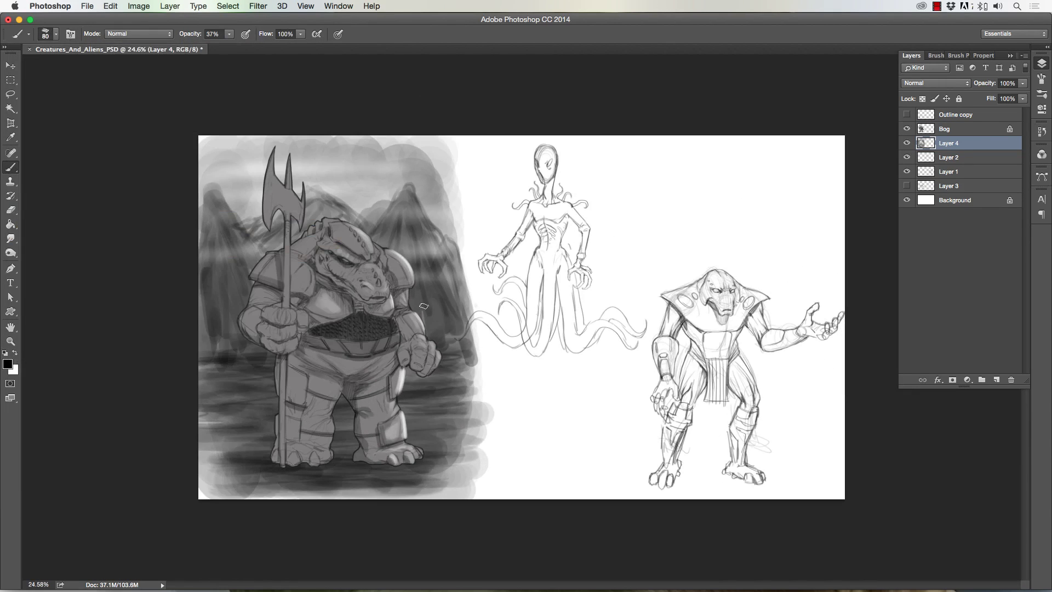
Smudge the backdrop's ragged outer edge into a soft fade and rename Layer 4 as Background
key("r")
key("bracketleft")
mouse_move(417, 186)
left_mouse_down()
mouse_move(469, 383)
mouse_move(477, 494)
left_mouse_up()
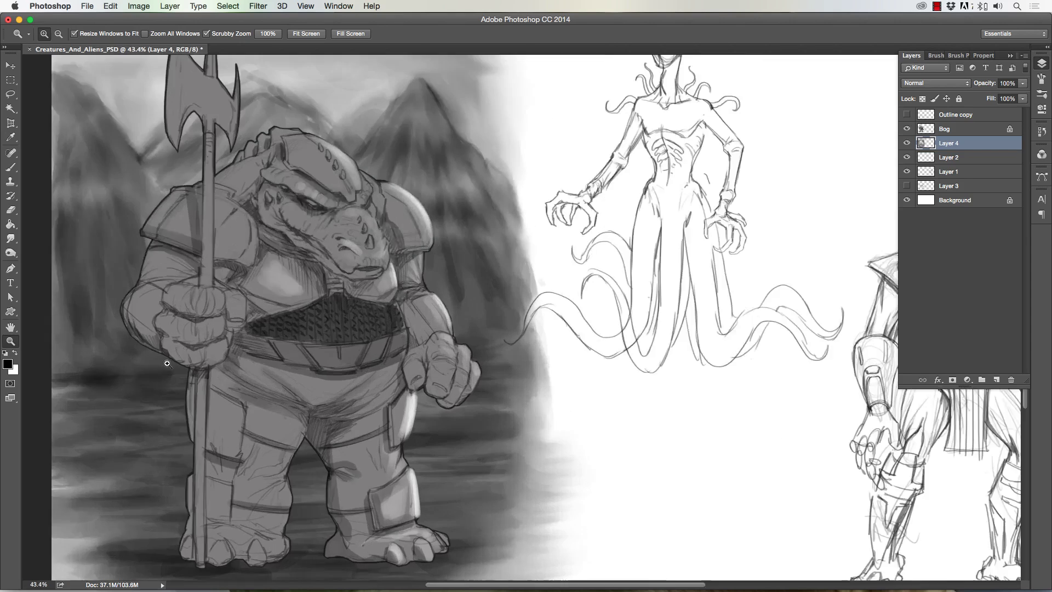
key("alt+bracketright")
key("b")
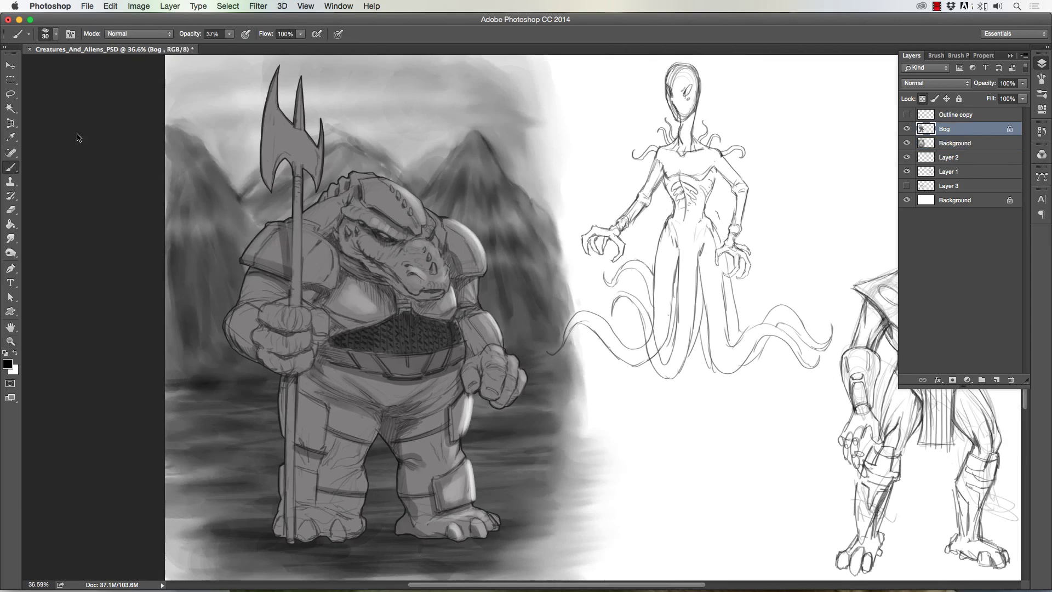
On the Bog layer, paint black shadows over the near leg, spear shaft and near shoulder pad
mouse_move(257, 493)
left_mouse_down()
mouse_move(336, 296)
mouse_move(471, 328)
mouse_move(312, 438)
mouse_move(247, 247)
mouse_move(320, 363)
left_mouse_up()
key("bracketleft")
key("bracketleft")
key("bracketleft")
key("bracketleft")
key("bracketleft")
key("bracketleft")
Paint soft white highlights on the creature's near thigh armour and lower leg with a much smaller brush
key("x")
key("bracketleft")
key("bracketleft")
key("bracketleft")
key("bracketleft")
key("bracketleft")
key("bracketleft")
key("bracketleft")
key("bracketleft")
key("bracketleft")
mouse_move(320, 399)
left_mouse_down()
mouse_move(312, 433)
mouse_move(355, 480)
left_mouse_up()
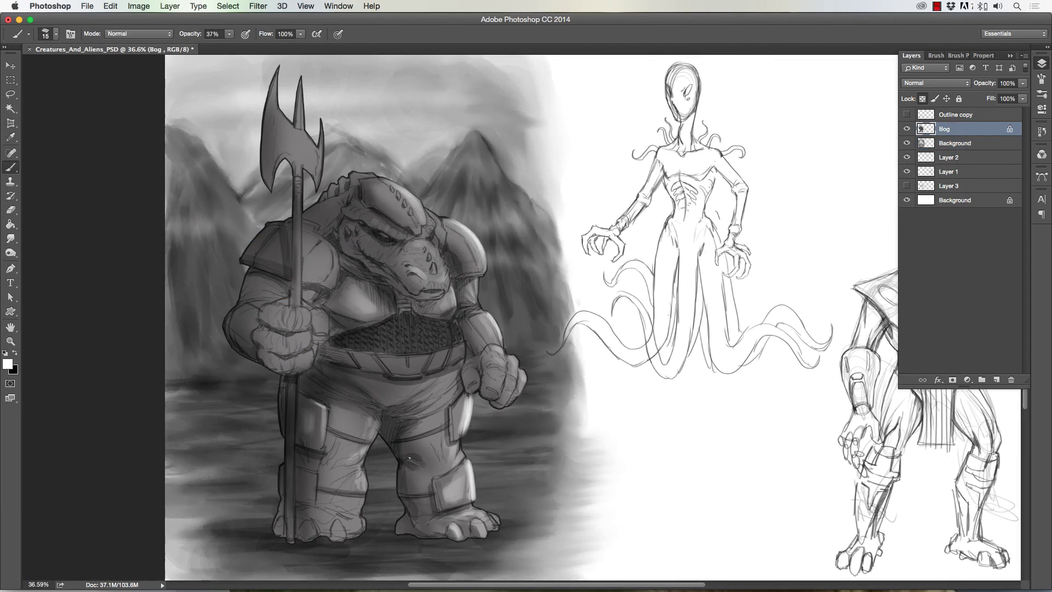
Add fine white highlights to the far arm, helmet, near leg edge, spear shaft, blade and shoulders
left_click_drag(496, 329, 469, 281)
left_click_drag(424, 221, 385, 179)
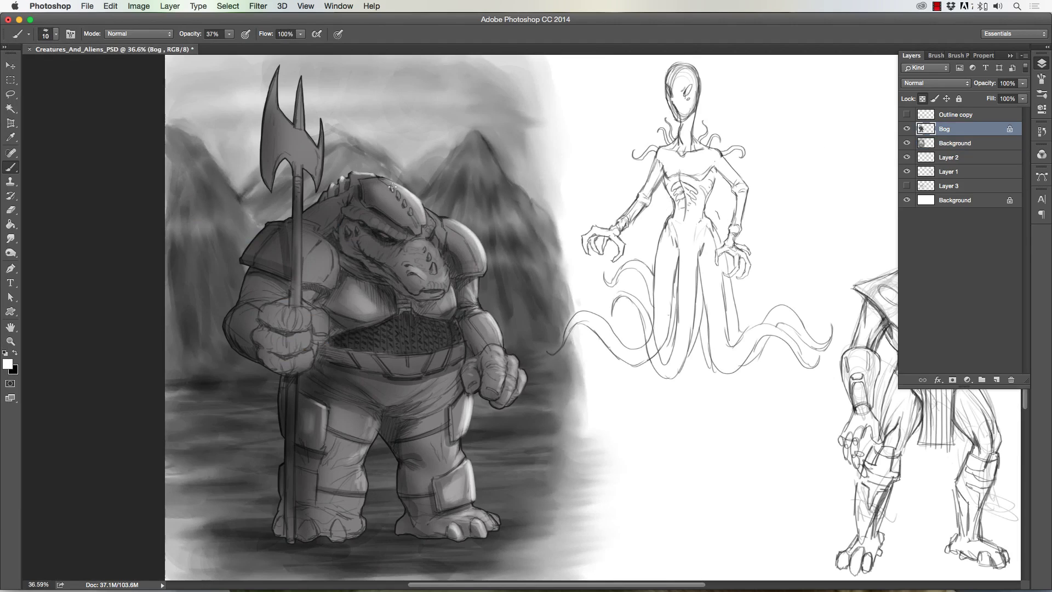
key("bracketright")
left_click_drag(280, 414, 280, 498)
left_click_drag(294, 391, 287, 517)
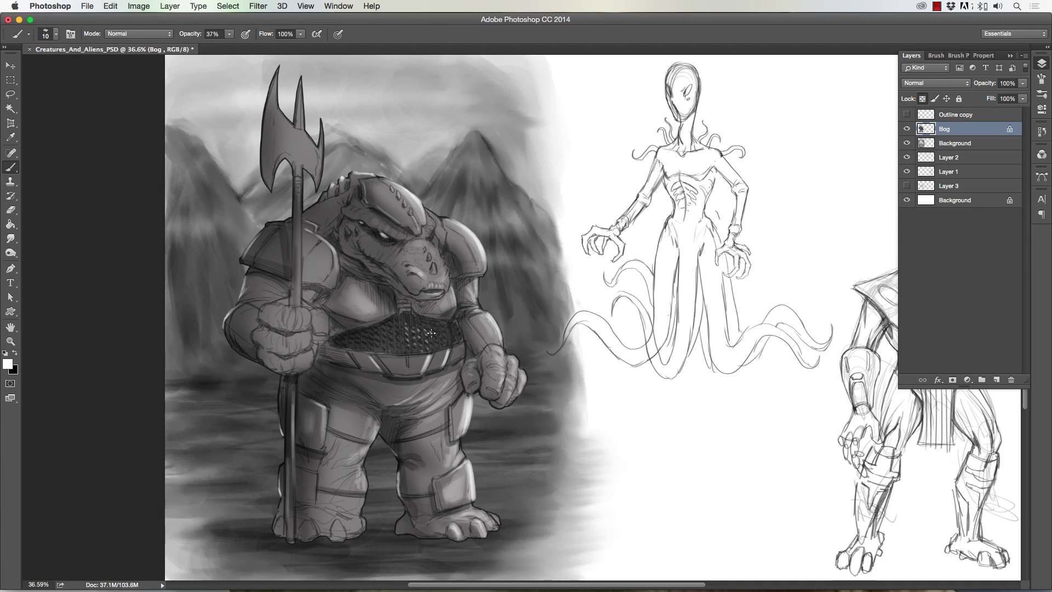
left_click_drag(304, 170, 303, 76)
mouse_move(274, 230)
left_mouse_down()
mouse_move(257, 230)
mouse_move(521, 220)
left_mouse_up()
Darken the shading on the creature's helmet with a small brush and smudge it smooth
key("bracketleft")
key("bracketleft")
key("bracketleft")
key("bracketleft")
key("bracketleft")
key("bracketleft")
key("bracketright")
key("bracketright")
left_click(411, 241, "alt")
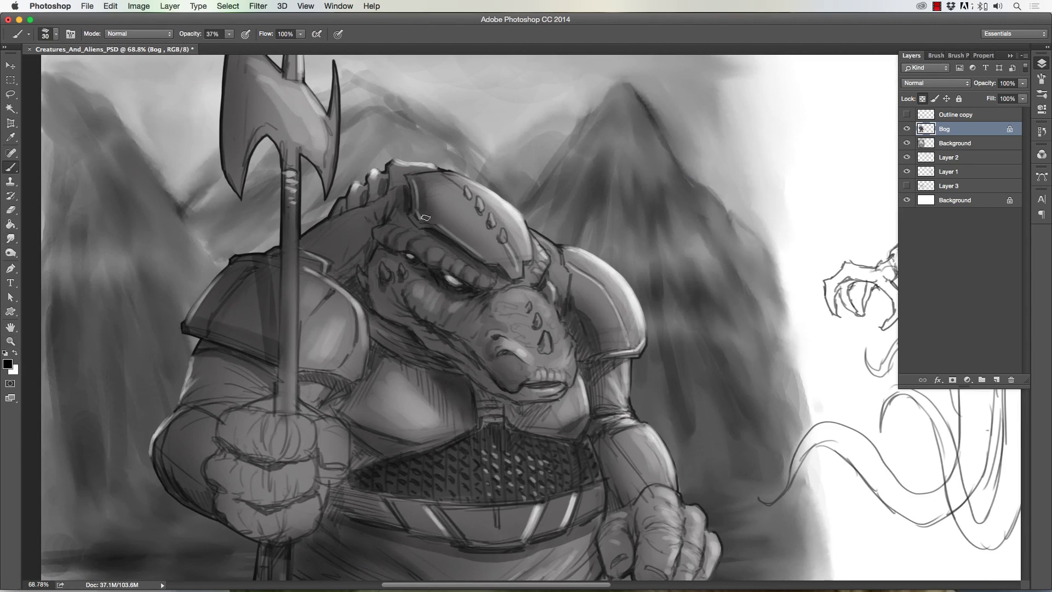
key("r")
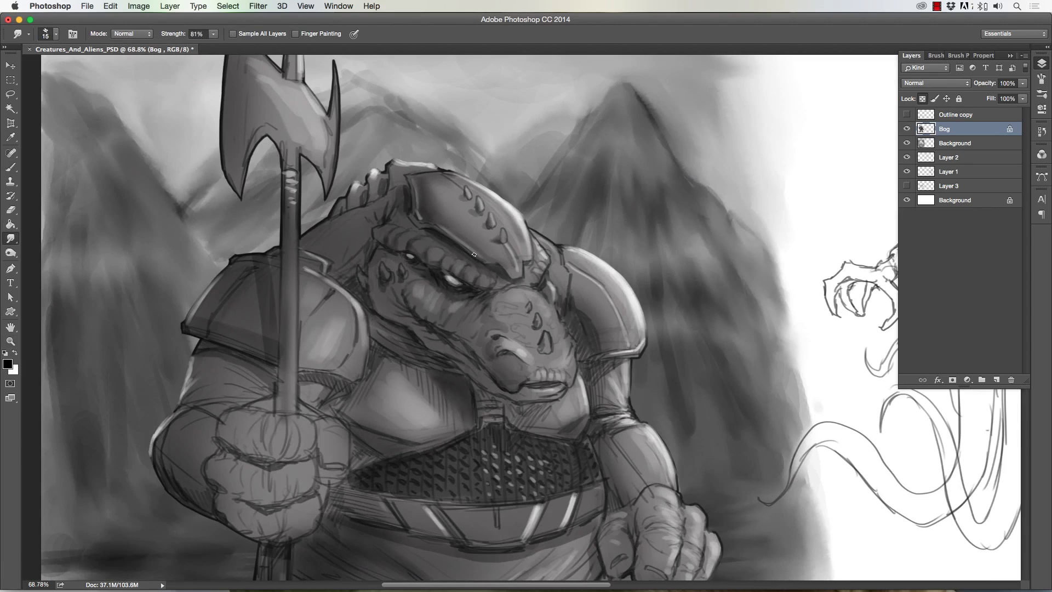
key("b")
Paint crisp white highlights on the helmet spikes, far shoulder pad, chest plate, belt, far forearm and snout
key("x")
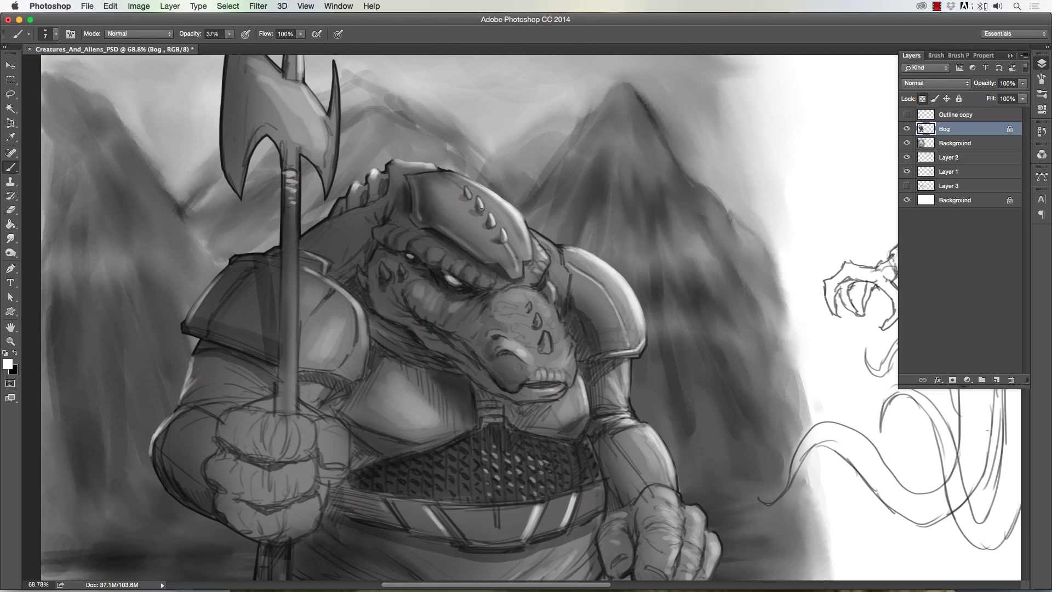
left_click_drag(475, 215, 514, 251)
left_click_drag(570, 259, 604, 300)
left_click_drag(384, 386, 433, 433)
left_click_drag(472, 529, 572, 503)
left_click_drag(614, 431, 654, 481)
mouse_move(506, 302)
left_mouse_down()
mouse_move(492, 322)
mouse_move(512, 388)
left_mouse_up()
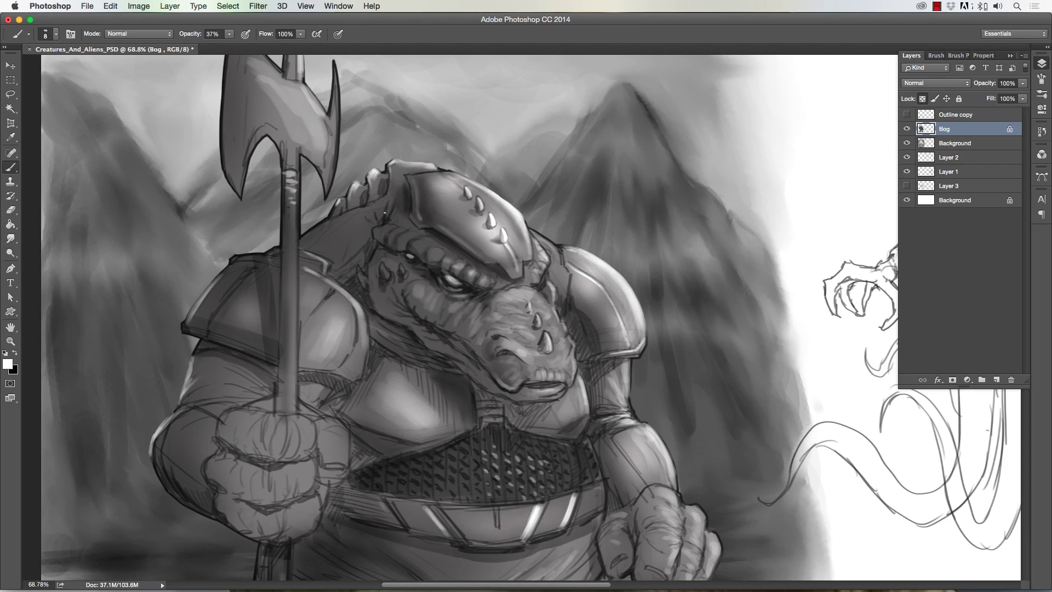
left_click_drag(428, 344, 496, 390)
Paint dark wrinkles across the creature's snout and around the nostrils with a fine black brush
key("x")
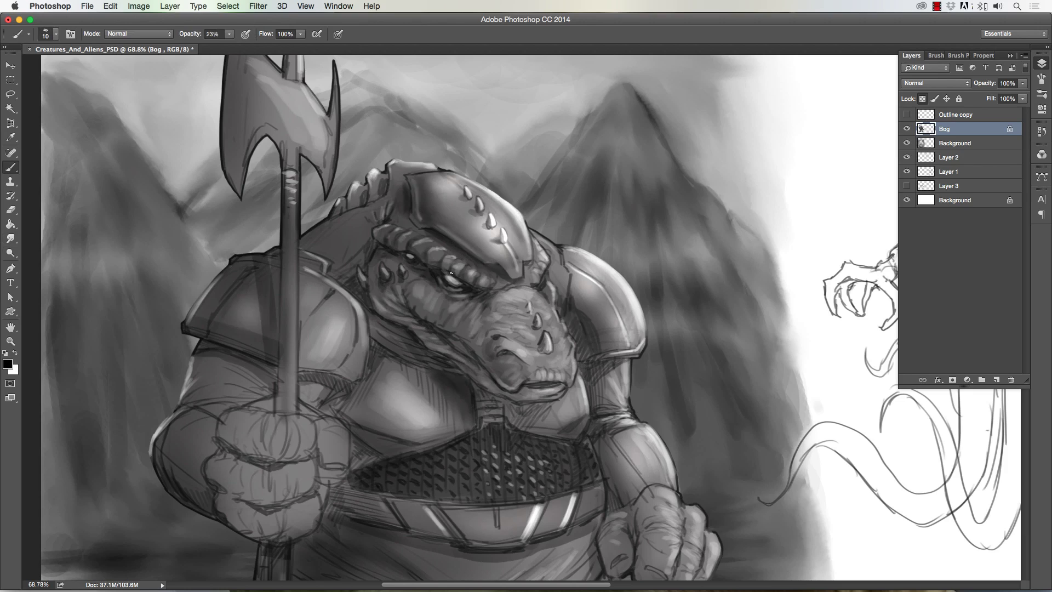
left_click_drag(500, 300, 510, 332)
left_click_drag(548, 287, 554, 345)
left_click_drag(427, 290, 493, 361)
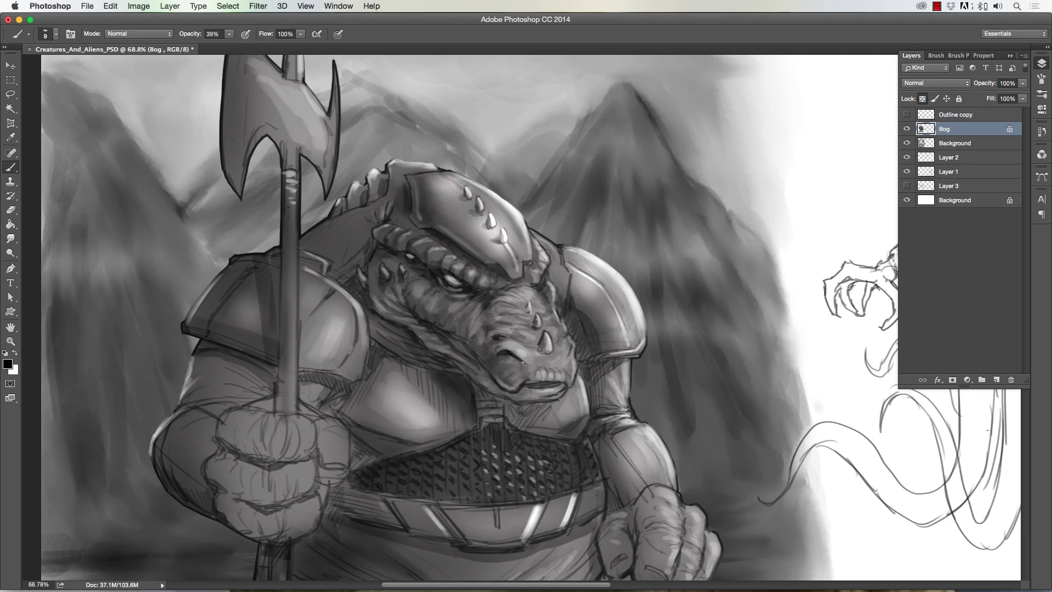
Deepen the shadows beside the snout and along the far upper arm and forearm with a slightly larger brush
key("bracketright")
key("bracketright")
key("bracketright")
left_click_drag(573, 357, 555, 273)
key("bracketright")
left_click_drag(609, 362, 603, 510)
left_click_drag(641, 433, 614, 488)
Darken the neck, chest plate edges, near shoulder pad, near arm and fist, and smudge the shading smooth
left_click_drag(471, 362, 384, 425)
left_click_drag(433, 332, 381, 367)
left_click_drag(235, 272, 197, 329)
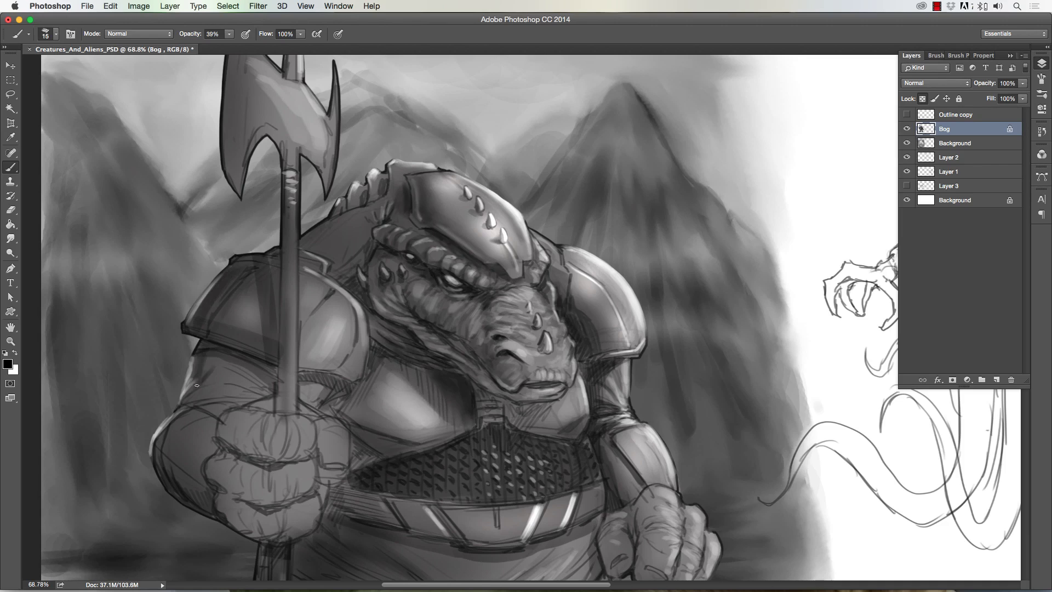
left_click_drag(198, 367, 164, 471)
left_click_drag(318, 476, 224, 520)
left_click_drag(340, 439, 428, 356)
left_click_drag(542, 422, 438, 384)
key("r")
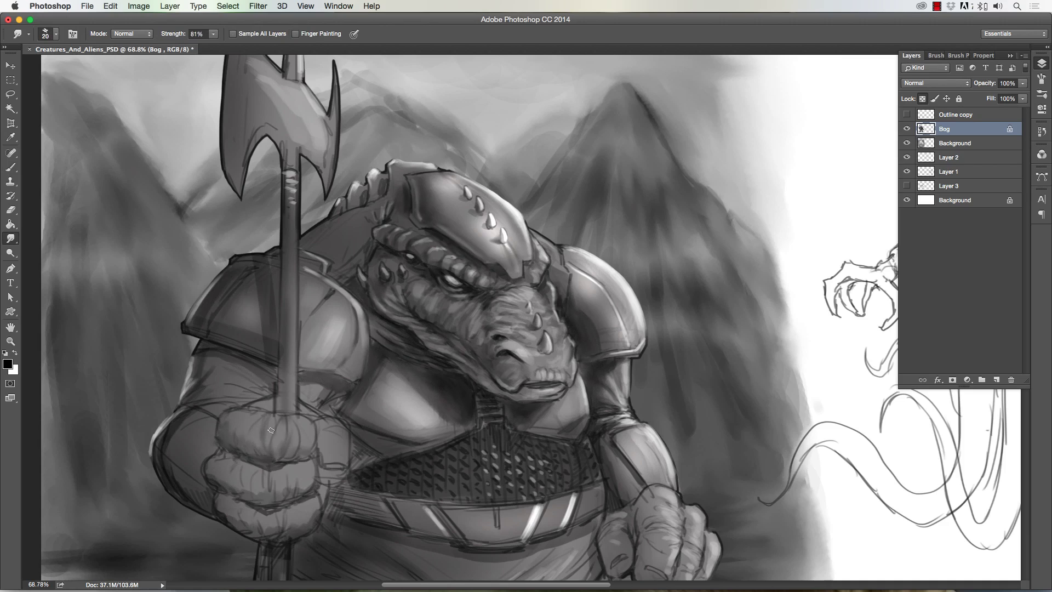
Paint mottled dark patches and small white highlights on the far shoulder pad, blending them with the Smudge tool
key("b")
mouse_move(575, 279)
left_mouse_down()
mouse_move(602, 276)
mouse_move(619, 307)
mouse_move(583, 298)
left_mouse_up()
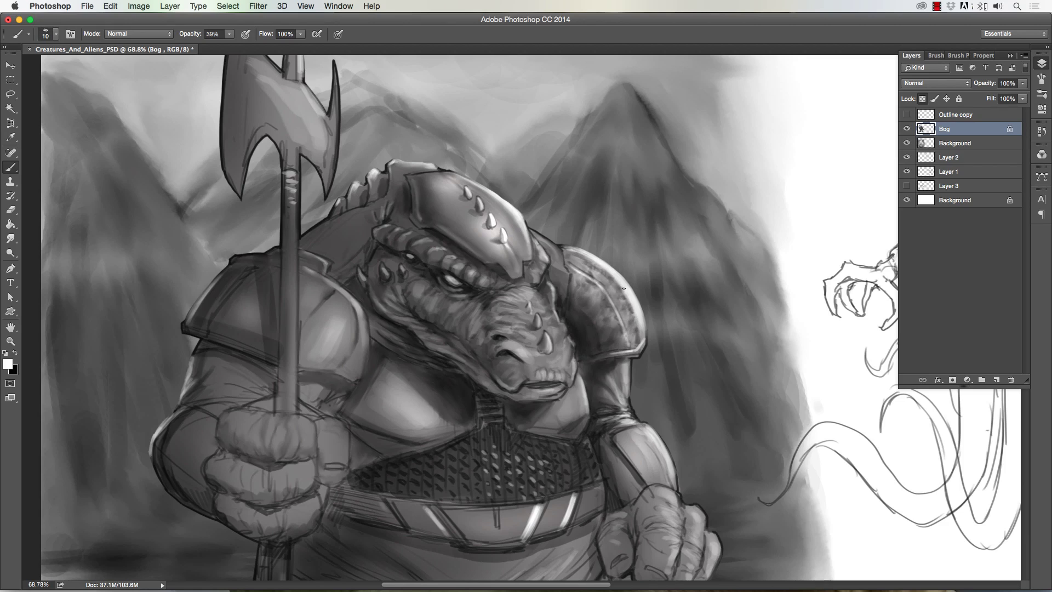
left_click_drag(603, 293, 596, 306)
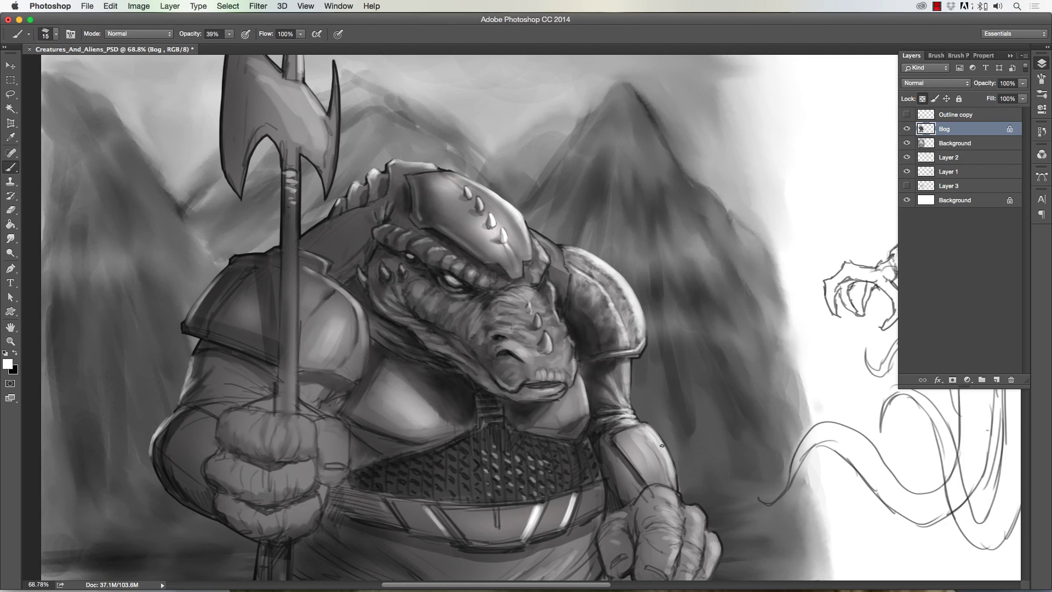
key("r")
key("b")
Texture the creature's far arm, near shoulder pad and head with small mottled brush strokes
scroll(535, 191, "down", 5)
mouse_move(458, 304)
left_mouse_down()
mouse_move(479, 351)
mouse_move(487, 314)
mouse_move(490, 326)
mouse_move(461, 378)
left_mouse_up()
key("bracketleft")
left_click_drag(310, 263, 362, 315)
left_click_drag(394, 214, 409, 249)
mouse_move(334, 164)
left_mouse_down()
mouse_move(366, 250)
mouse_move(400, 274)
mouse_move(409, 223)
mouse_move(351, 213)
left_mouse_up()
Darken the near arm and shoulder area around the spear with a larger brush
key("bracketright")
key("bracketright")
key("bracketright")
key("bracketright")
key("bracketright")
key("bracketright")
mouse_move(291, 230)
left_mouse_down()
mouse_move(264, 244)
mouse_move(289, 271)
mouse_move(256, 345)
mouse_move(226, 258)
mouse_move(216, 310)
mouse_move(292, 297)
left_mouse_up()
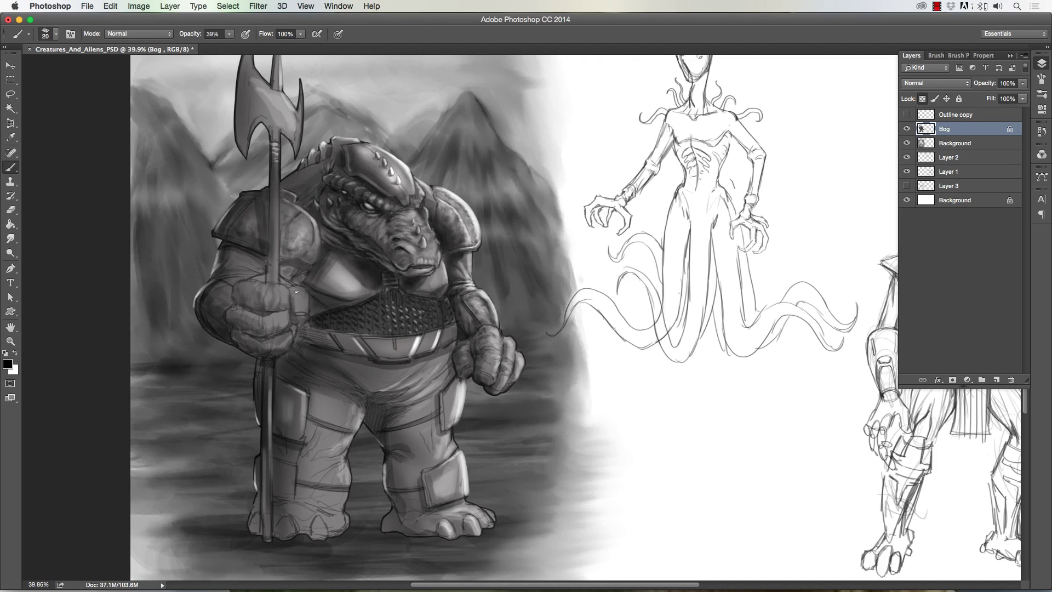
Darken the creature's belt and waist, and smudge the sketch lines on the trousers into smooth shading
key("bracketleft")
mouse_move(266, 367)
left_mouse_down()
mouse_move(307, 520)
mouse_move(343, 394)
mouse_move(324, 307)
left_mouse_up()
key("r")
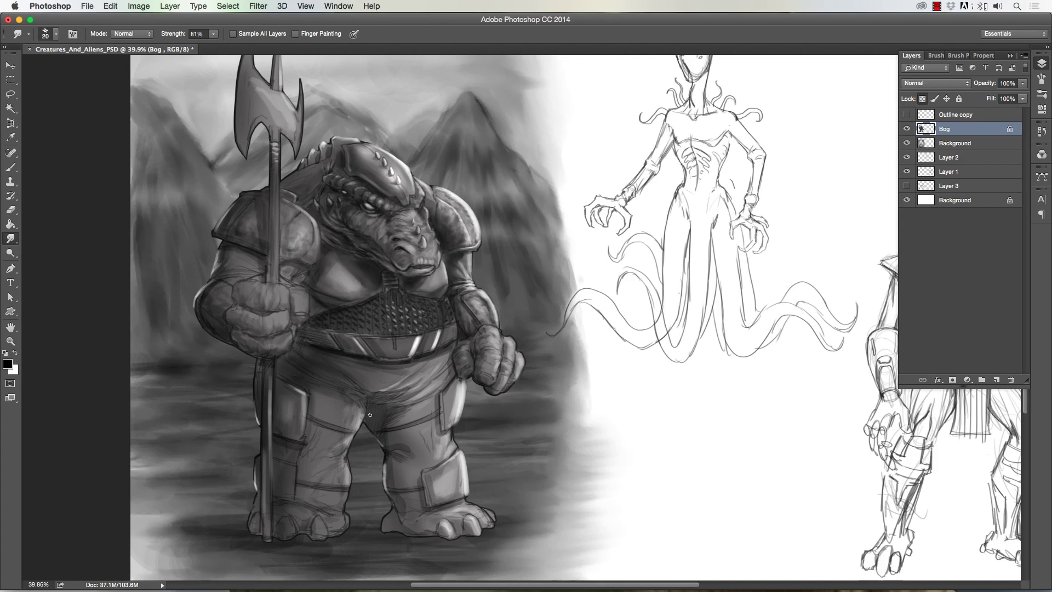
key("b")
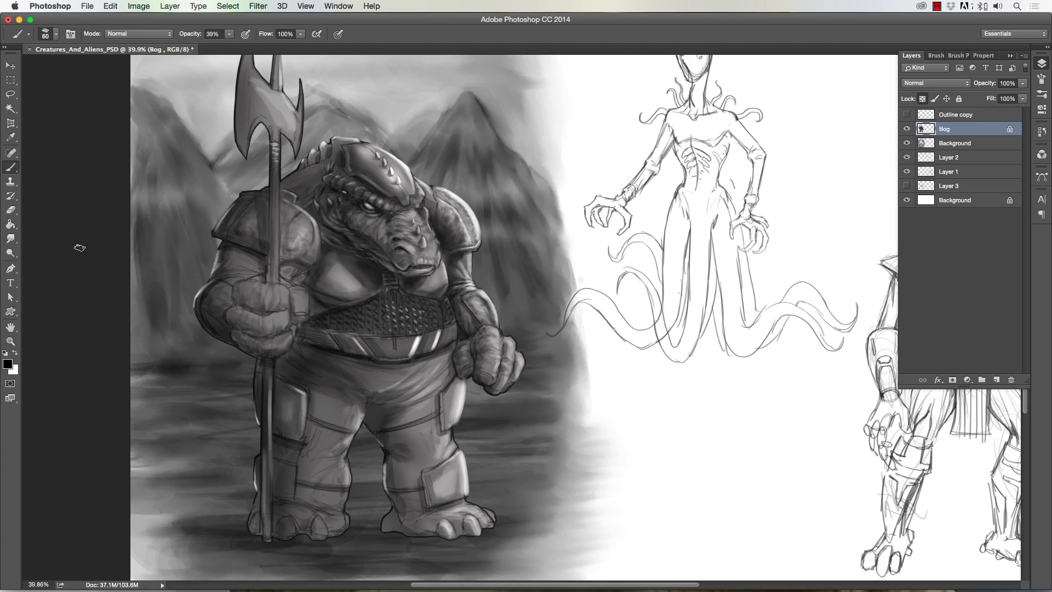
Outline the spear shaft with a polygonal selection and make white the painting colour
key("bracketright")
key("bracketright")
key("bracketright")
key("bracketright")
key("bracketright")
key("super+Return")
key("x")
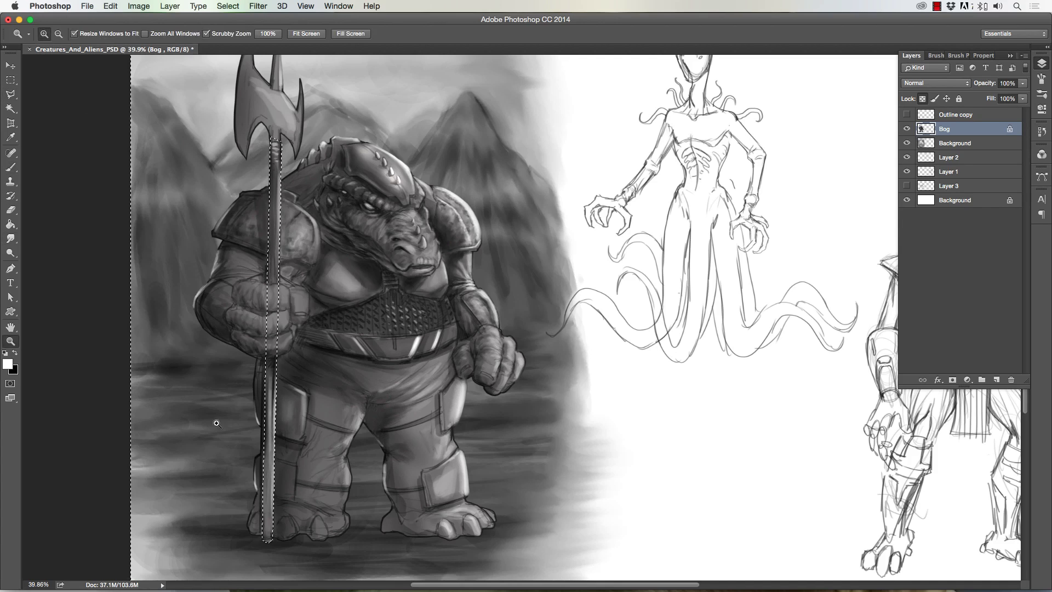
Shade the spear shaft and add a pale highlight along it within the selection, and remove the selection
scroll(197, 543, "up", 3)
key("r")
mouse_move(299, 258)
left_mouse_down()
mouse_move(296, 529)
mouse_move(315, 189)
mouse_move(341, 434)
left_mouse_up()
key("b")
key("x")
scroll(328, 219, "down", 2)
scroll(328, 219, "up", 2)
key("bracketleft")
key("x")
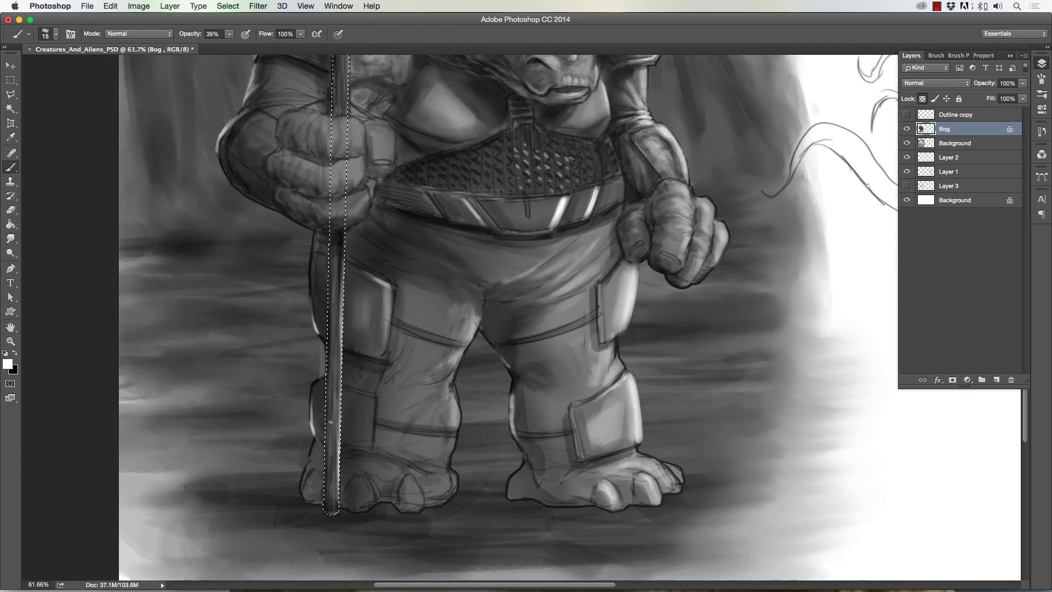
scroll(334, 436, "down", 2)
key("super+d")
Paint black shadows across the creature's trousers at the hips and crotch
key("bracketleft")
key("x")
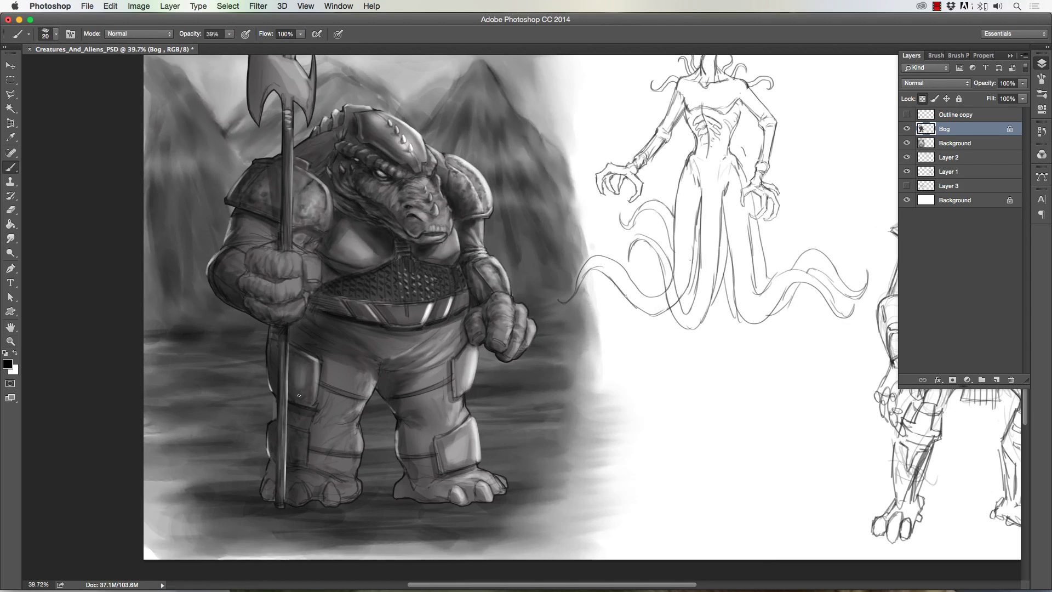
mouse_move(464, 362)
left_mouse_down()
mouse_move(436, 419)
mouse_move(315, 323)
mouse_move(411, 362)
mouse_move(386, 381)
left_mouse_up()
key("z")
scroll(196, 361, "down", 2)
scroll(195, 360, "up", 1)
Darken the lower belly, both legs and the feet with a larger black brush, and smudge the spear blade smooth
key("b")
mouse_move(236, 506)
left_mouse_down()
mouse_move(233, 461)
mouse_move(195, 507)
left_mouse_up()
left_click_drag(329, 405, 356, 499)
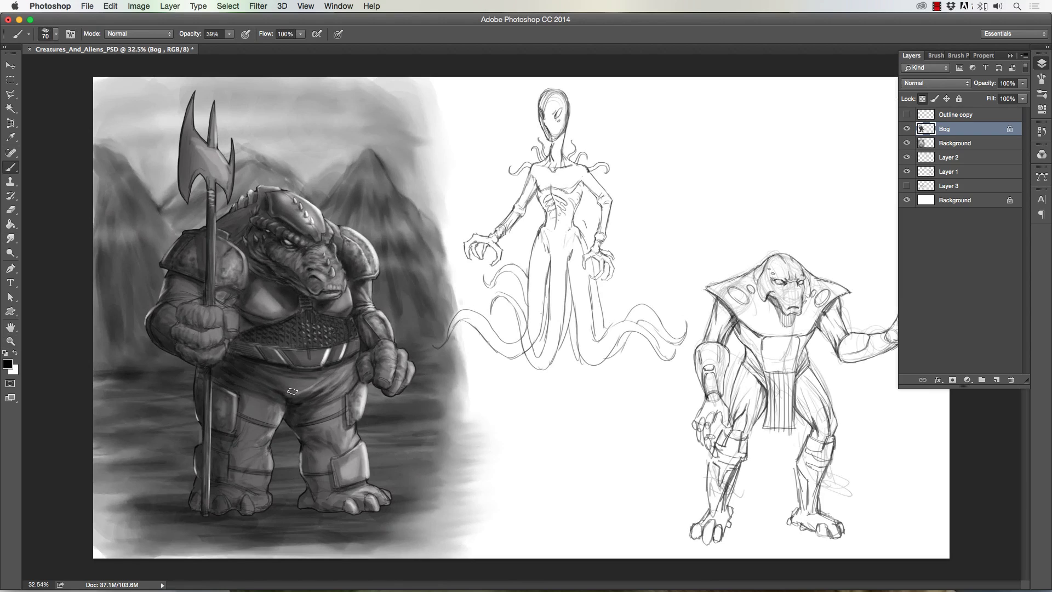
left_click_drag(306, 378, 323, 510)
key("r")
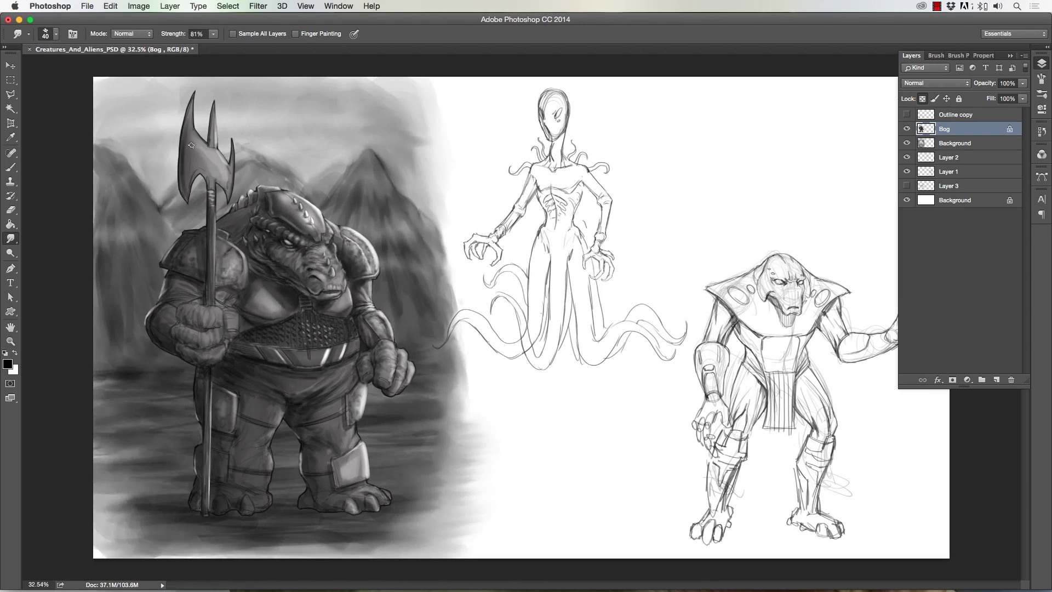
key("b")
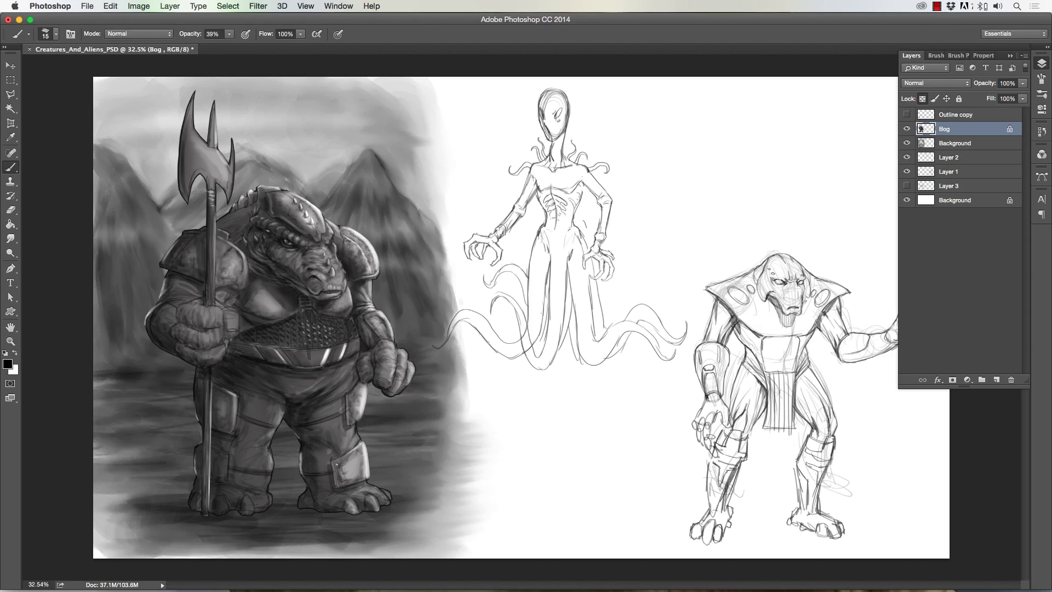
Paint small white highlights on the trouser folds, leg armour, toes, far shoulder pad, belt and spear blade
key("x")
key("bracketleft")
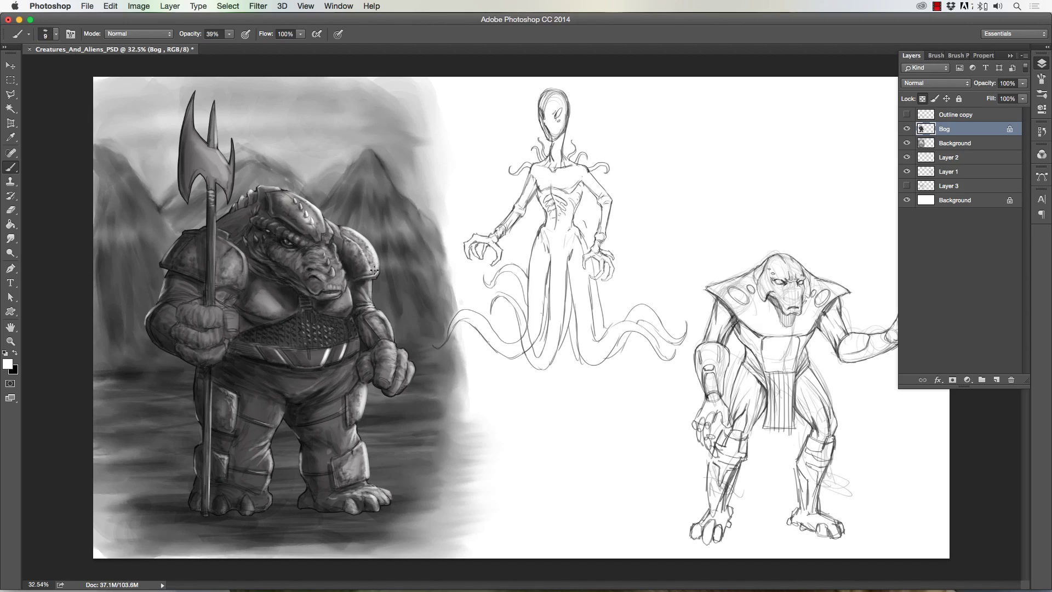
key("bracketright")
key("bracketright")
key("bracketright")
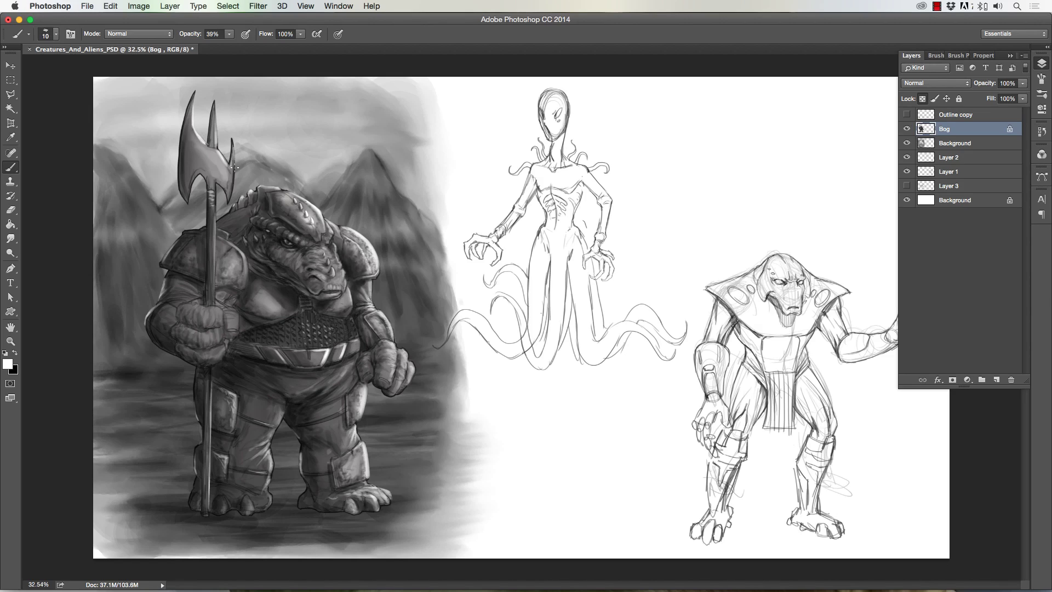
Add white highlights to the spear blade, and lightly brighten the chain-mail belly at 24% opacity and 67% flow
left_click_drag(219, 166, 186, 152)
key("bracketleft")
key("bracketleft")
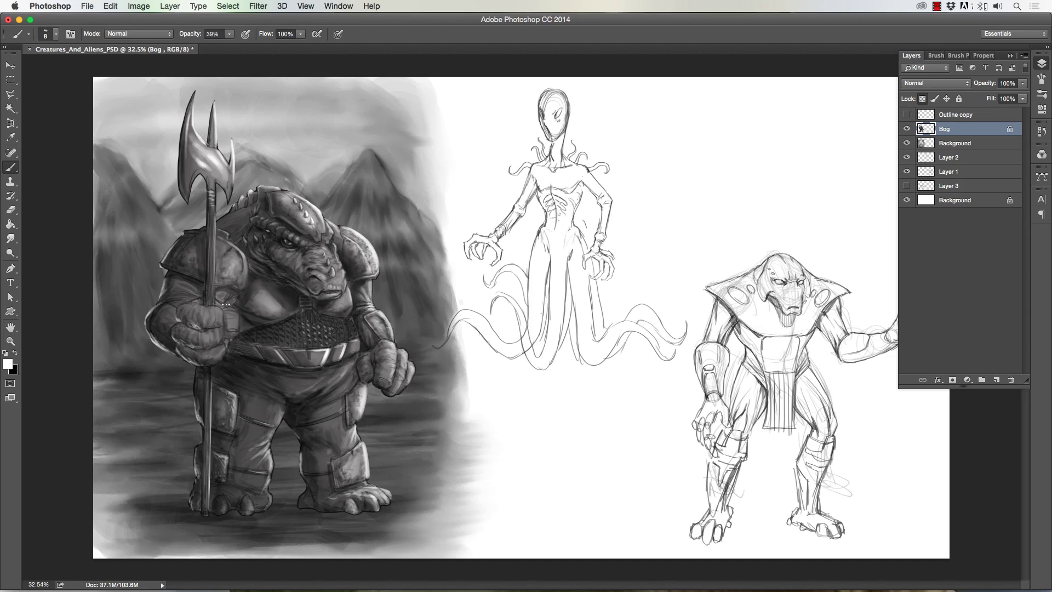
key("bracketleft")
key("2")
key("4")
key("shift+6")
key("shift+7")
key("bracketleft")
key("bracketleft")
key("bracketleft")
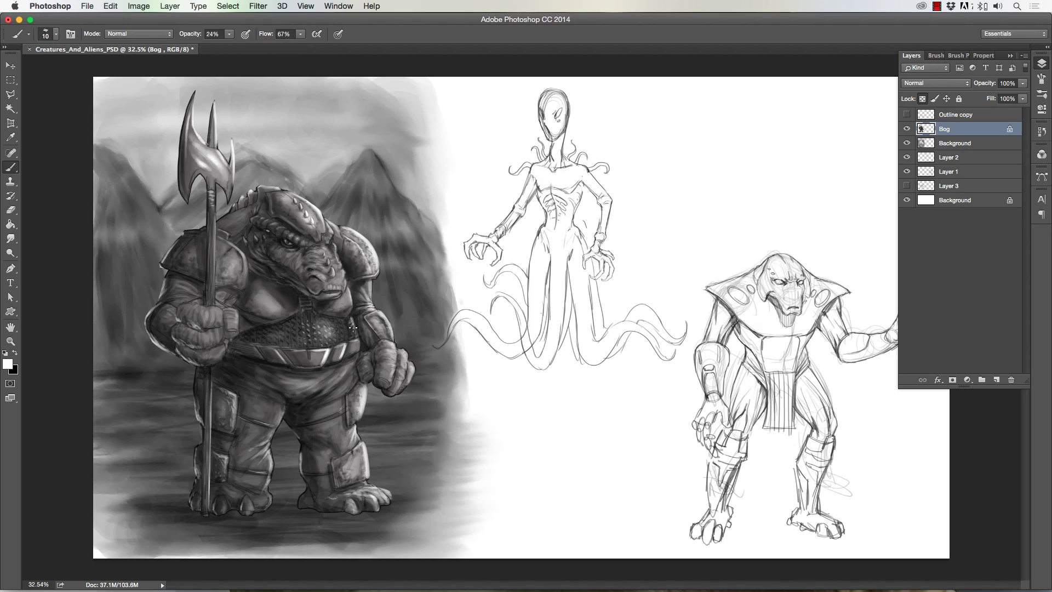
Paint fine white highlights on the belt plates and the edge of the spear-side shoulder pad at 47% opacity
key("r")
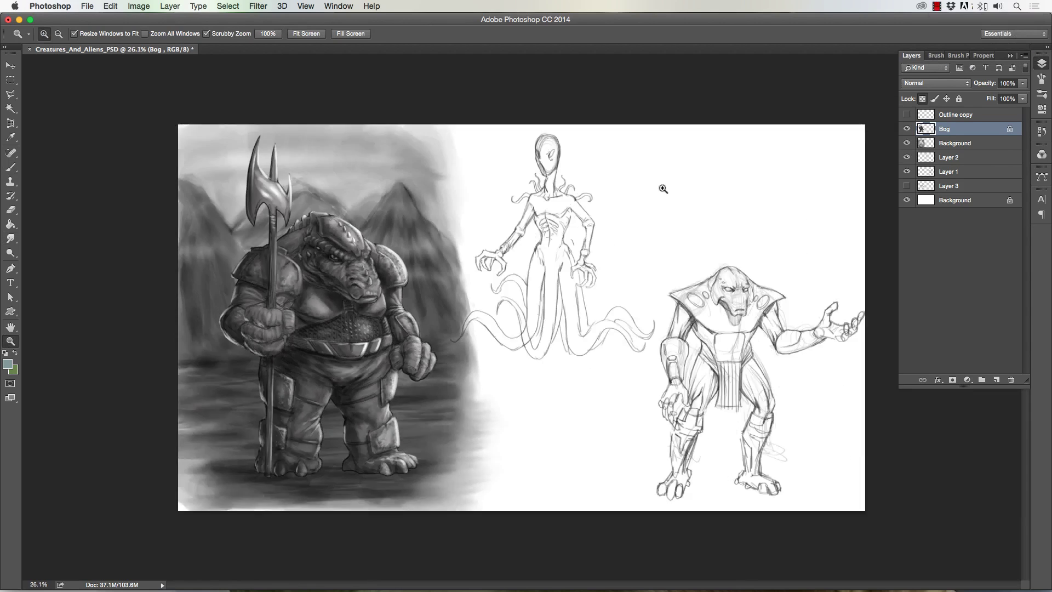
scroll(133, 232, "up", 3)
left_click(22, 34)
left_click(82, 134)
key("bracketleft")
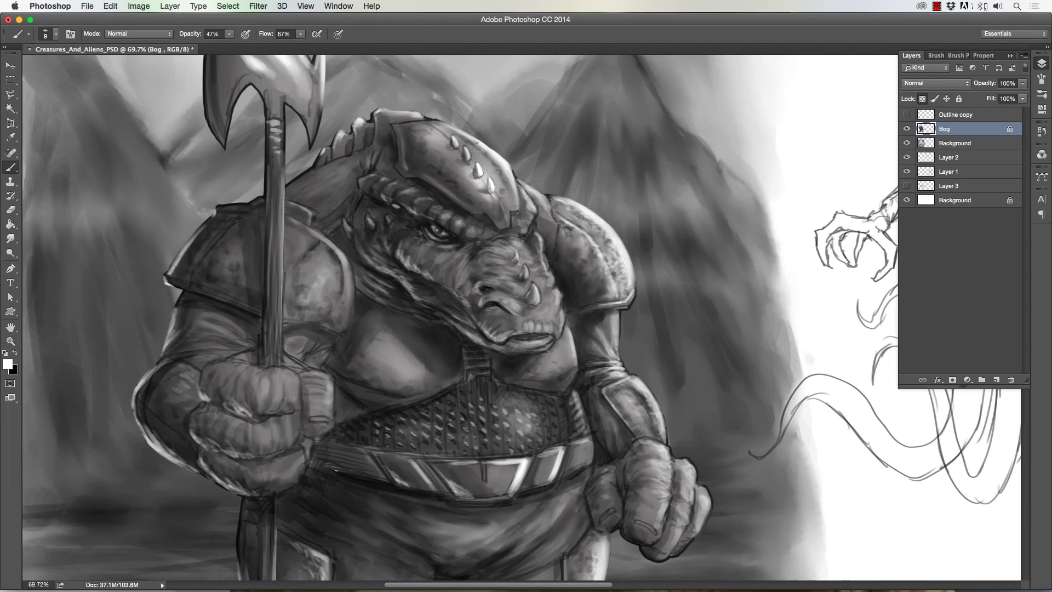
key("bracketright")
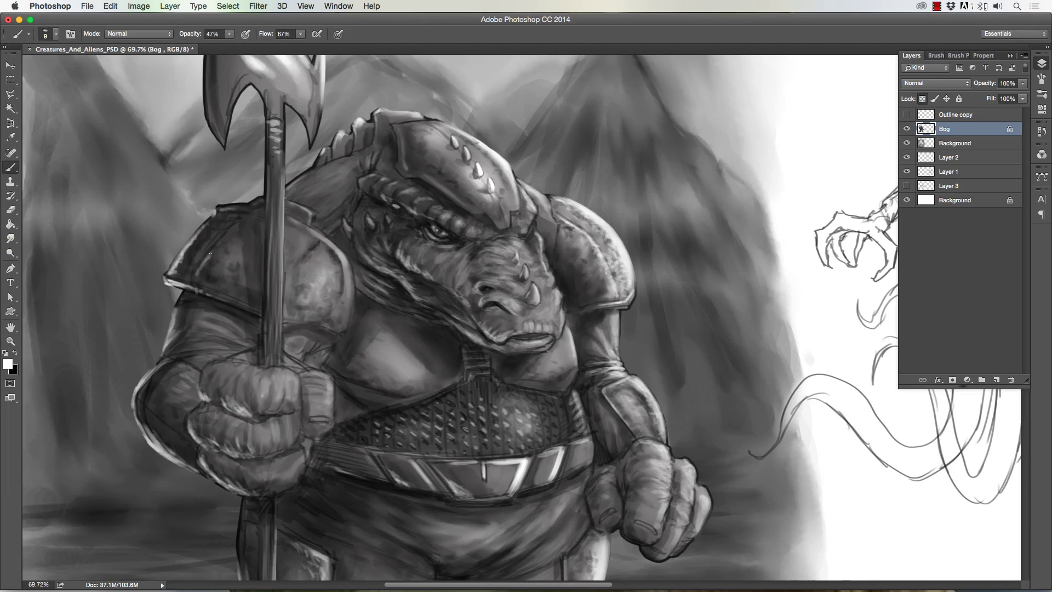
scroll(211, 253, "down", 3)
key("bracketright")
key("x")
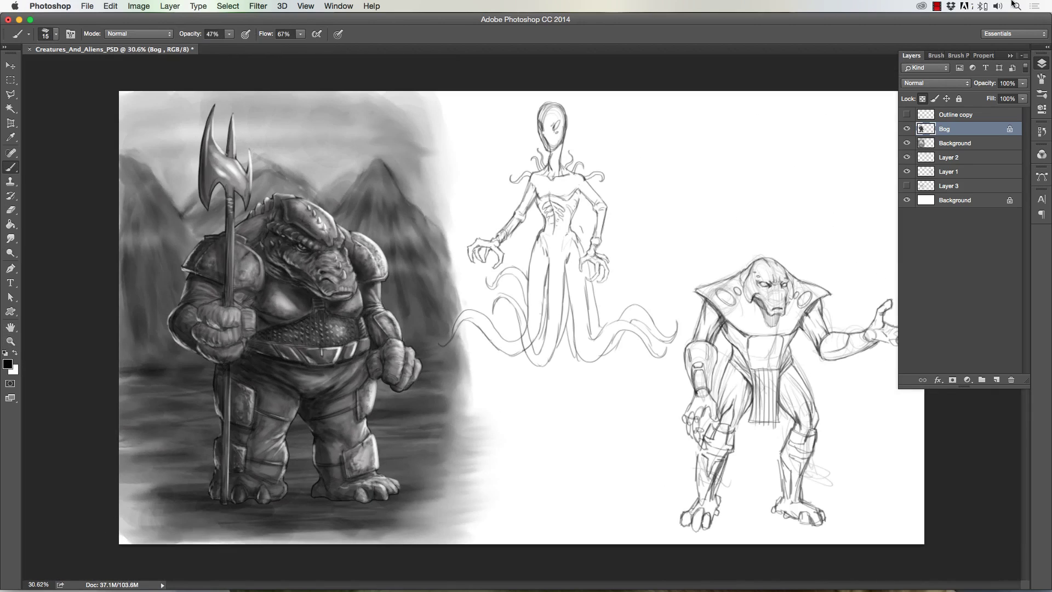
Group the armoured creature's layers as Bog Creature and scale the group down slightly towards the canvas's lower left corner
key("v")
key("super+g")
key("super+t")
left_click_drag(507, 92, 466, 116)
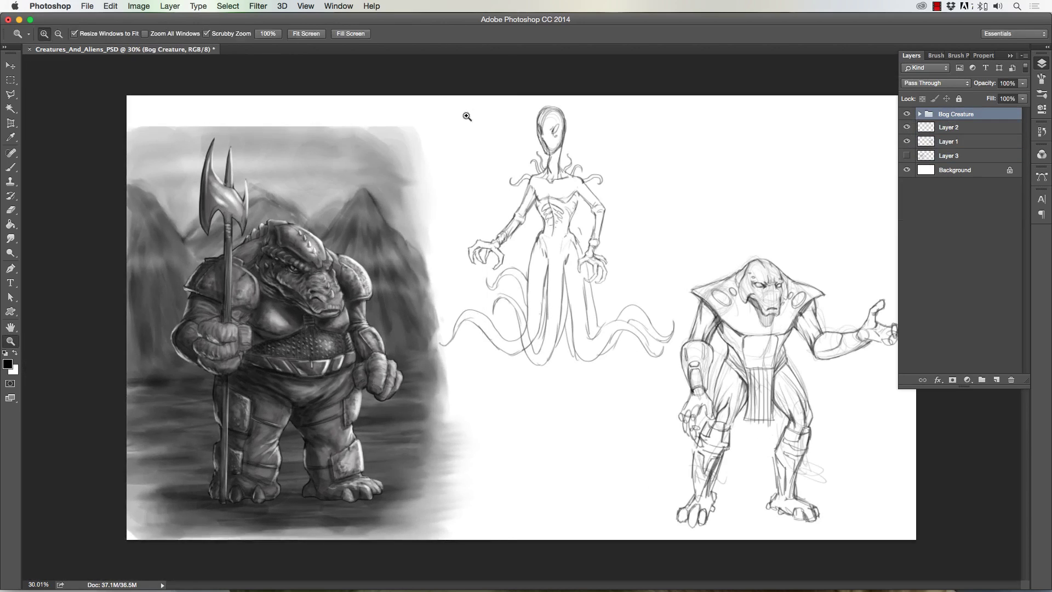
key("Return")
On Layer 2, rework the slender alien's rough sketch with a larger clawed right-side hand and adjusted tentacle lines
left_click(948, 127)
key("b")
scroll(559, 231, "up", 2)
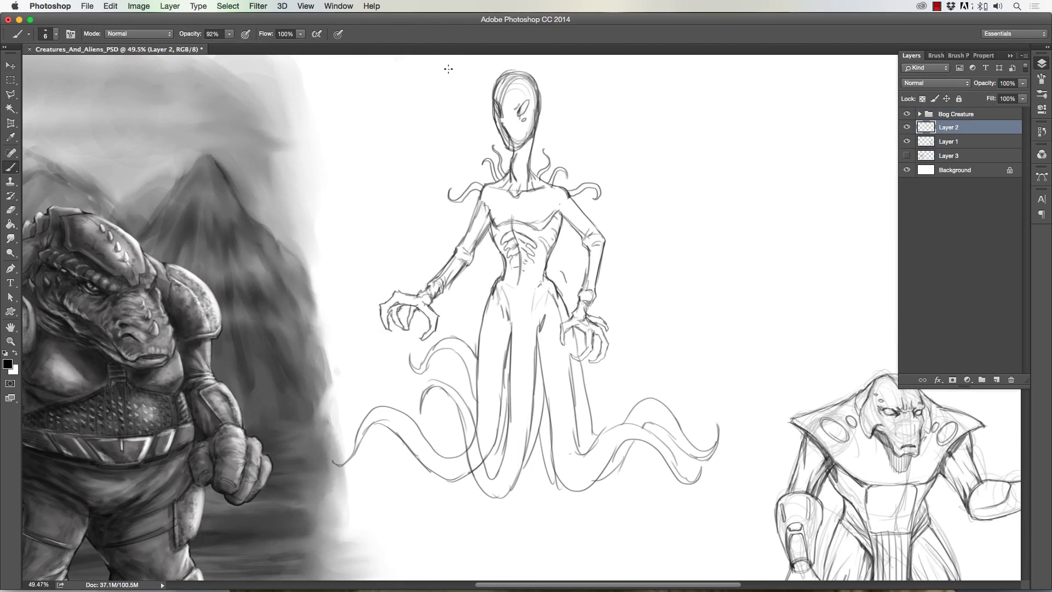
left_click_drag(564, 302, 603, 356)
left_click_drag(564, 252, 603, 329)
mouse_move(589, 274)
left_mouse_down()
mouse_move(612, 269)
mouse_move(578, 278)
mouse_move(620, 304)
mouse_move(604, 272)
mouse_move(583, 397)
left_mouse_up()
mouse_move(589, 403)
left_mouse_down()
mouse_move(660, 364)
mouse_move(720, 412)
mouse_move(591, 392)
left_mouse_up()
key("super+z")
left_click_drag(460, 410, 421, 430)
Draw clean black outlines of the slender alien's head, neck, shoulders and collarbones over the faded sketch
key("z")
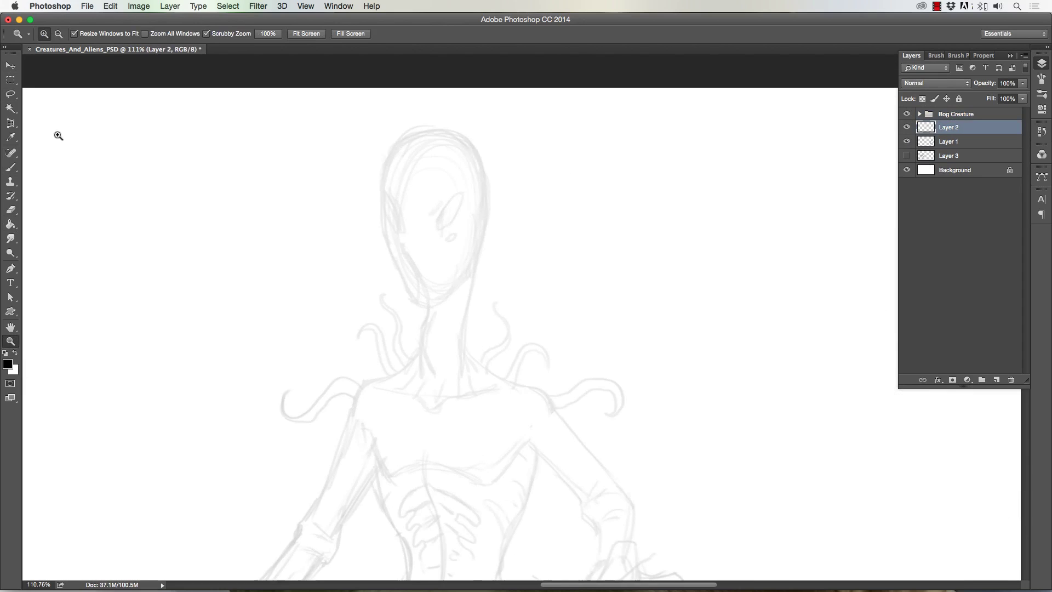
key("b")
mouse_move(390, 165)
left_mouse_down()
mouse_move(402, 231)
mouse_move(457, 282)
mouse_move(463, 343)
mouse_move(558, 423)
left_mouse_up()
left_click_drag(425, 308, 422, 350)
mouse_move(422, 354)
left_mouse_down()
mouse_move(408, 387)
mouse_move(348, 433)
left_mouse_up()
left_click_drag(435, 390, 490, 389)
left_click_drag(384, 390, 430, 407)
Ink the slanted eyes, the toothed mouth and the neck tendons, and reinforce the skull outline
mouse_move(468, 195)
left_mouse_down()
mouse_move(433, 229)
mouse_move(448, 241)
left_mouse_up()
left_click_drag(405, 238, 425, 289)
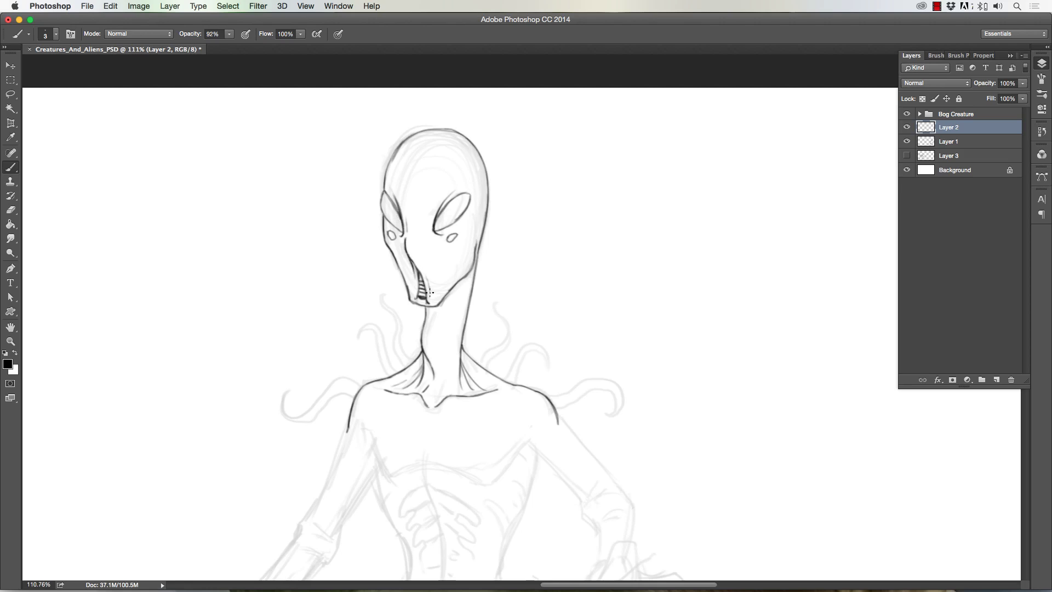
left_click_drag(443, 353, 451, 332)
left_click_drag(409, 140, 389, 165)
Ink the three curling tentacles on the right shoulder and the two upper ones beside the neck on the left
left_click_drag(510, 341, 487, 373)
left_click_drag(504, 378, 540, 368)
mouse_move(515, 383)
left_mouse_down()
mouse_move(534, 361)
mouse_move(603, 414)
left_mouse_up()
left_click_drag(554, 408, 600, 406)
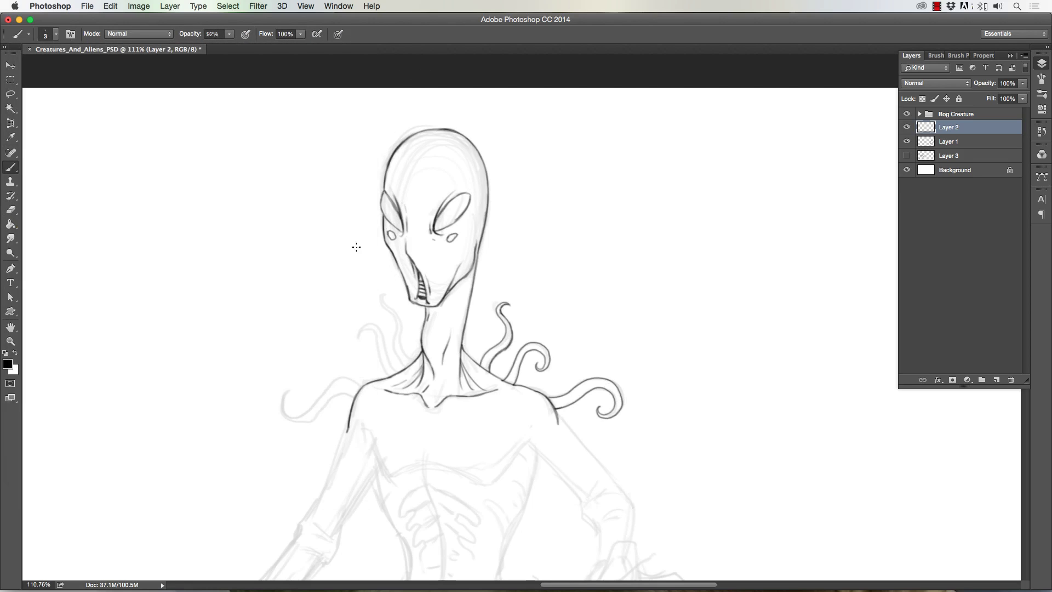
left_click_drag(385, 296, 396, 368)
left_click_drag(405, 322, 412, 361)
left_click_drag(355, 331, 387, 375)
Add tendon lines to the neck and fine inner lines to both eyes and the forehead
left_click_drag(446, 359, 438, 400)
scroll(377, 110, "down", 2)
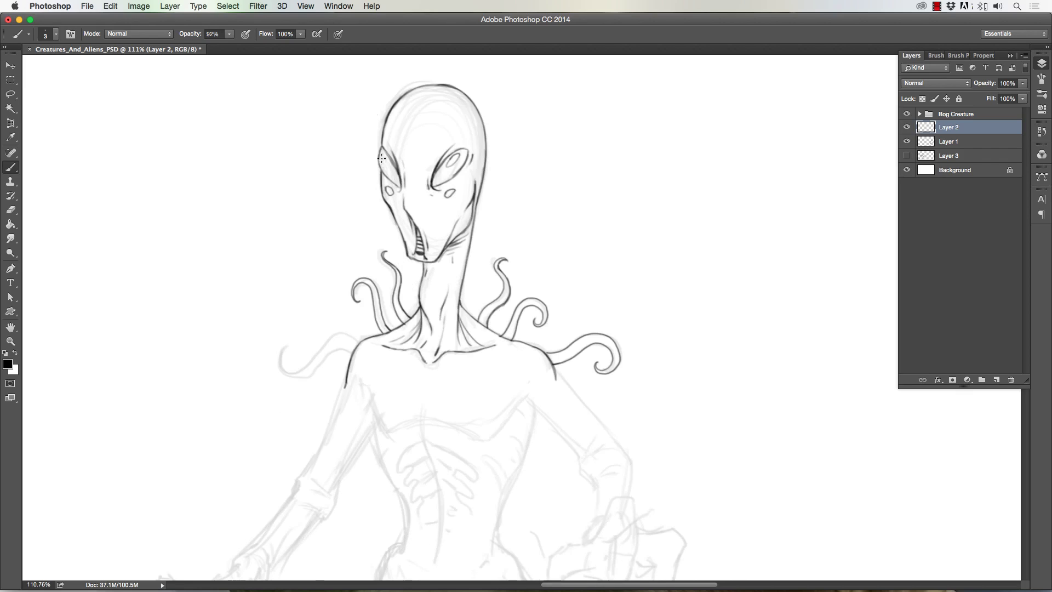
left_click_drag(460, 164, 438, 183)
left_click_drag(383, 159, 398, 184)
left_click_drag(427, 112, 446, 137)
Ink the lower contour of the chest and the remaining curled tentacle on the left shoulder
scroll(258, 265, "down", 1)
mouse_move(379, 358)
left_mouse_down()
mouse_move(512, 379)
mouse_move(569, 344)
left_mouse_up()
mouse_move(368, 304)
left_mouse_down()
mouse_move(317, 332)
mouse_move(293, 318)
left_mouse_up()
Ink the left-side arm down to the wrist, with creases at the elbow and along the forearm
scroll(307, 329, "down", 3)
left_click_drag(405, 296, 353, 378)
mouse_move(332, 362)
left_mouse_down()
mouse_move(358, 386)
mouse_move(320, 383)
mouse_move(263, 443)
left_mouse_up()
left_click_drag(241, 463, 272, 449)
left_click_drag(265, 483, 327, 405)
left_click_drag(299, 450, 352, 396)
left_click_drag(340, 351, 378, 300)
mouse_move(364, 360)
left_mouse_down()
mouse_move(400, 280)
mouse_move(418, 300)
left_mouse_up()
Ink the ribs, waist contours and leaf-shaped abdominal ridge, and refine the lines beneath the chest
left_click_drag(486, 302, 523, 298)
left_click_drag(450, 234, 460, 241)
left_click_drag(496, 222, 504, 230)
left_click_drag(452, 319, 496, 392)
key("super+alt+z")
key("super+alt+z")
left_click_drag(441, 344, 433, 357)
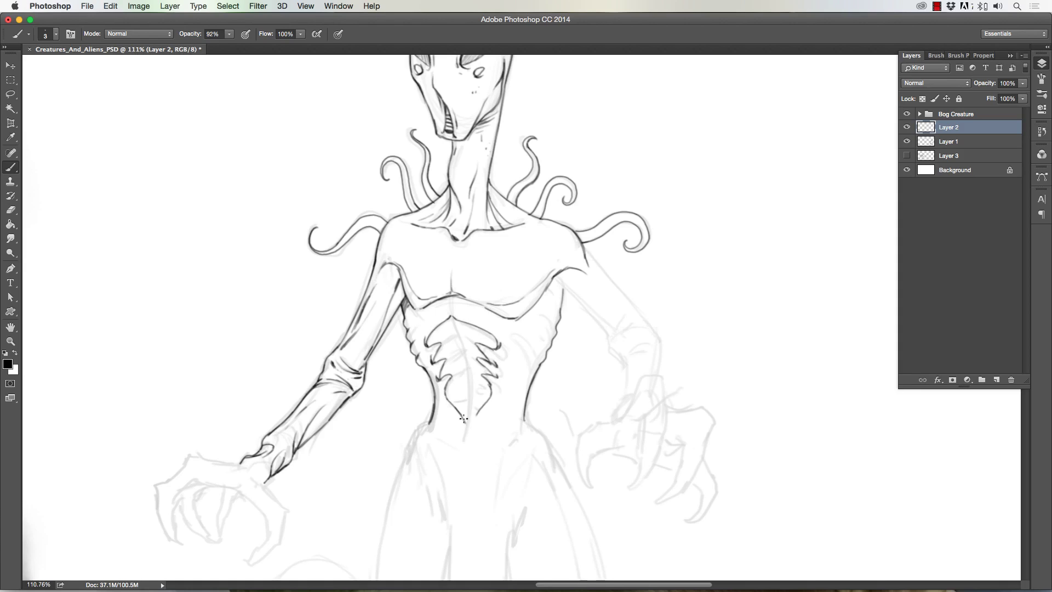
left_click_drag(551, 323, 521, 376)
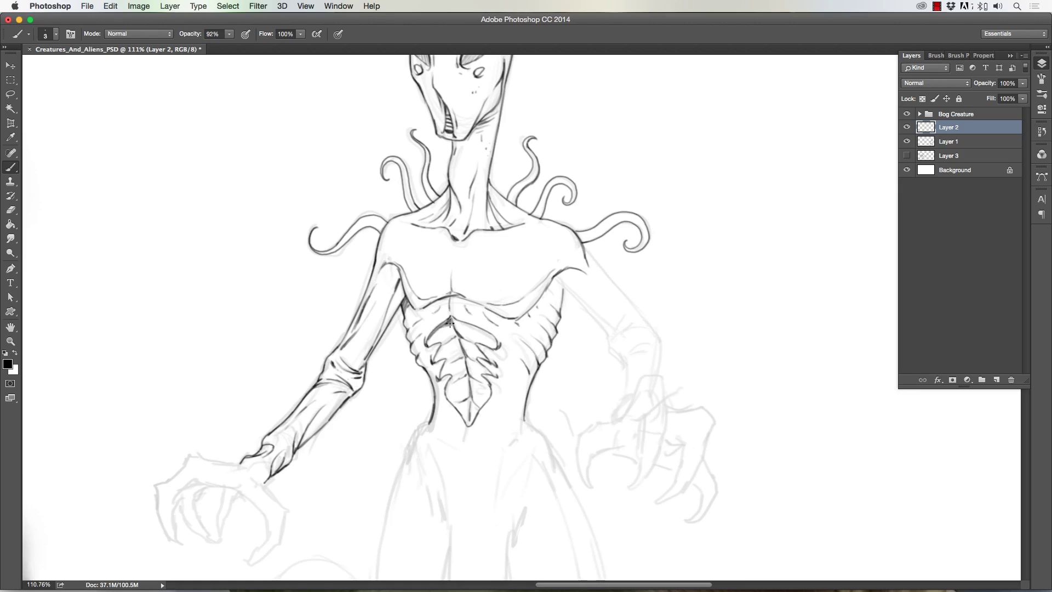
left_click_drag(447, 323, 499, 345)
left_click_drag(564, 280, 547, 298)
Ink the right-side upper arm, creased elbow and forearm down to the wrist
left_click_drag(582, 248, 660, 351)
left_click_drag(563, 282, 611, 345)
left_click_drag(611, 339, 636, 323)
left_click_drag(622, 359, 657, 359)
mouse_move(610, 335)
left_mouse_down()
mouse_move(620, 356)
mouse_move(613, 421)
left_mouse_up()
left_click_drag(656, 357, 657, 375)
Ink the right-side hand with wrinkled knuckles and long curved claws
scroll(461, 296, "down", 5)
scroll(654, 270, "up", 4)
left_click_drag(653, 317, 641, 369)
left_click_drag(672, 319, 643, 368)
left_click_drag(658, 323, 670, 329)
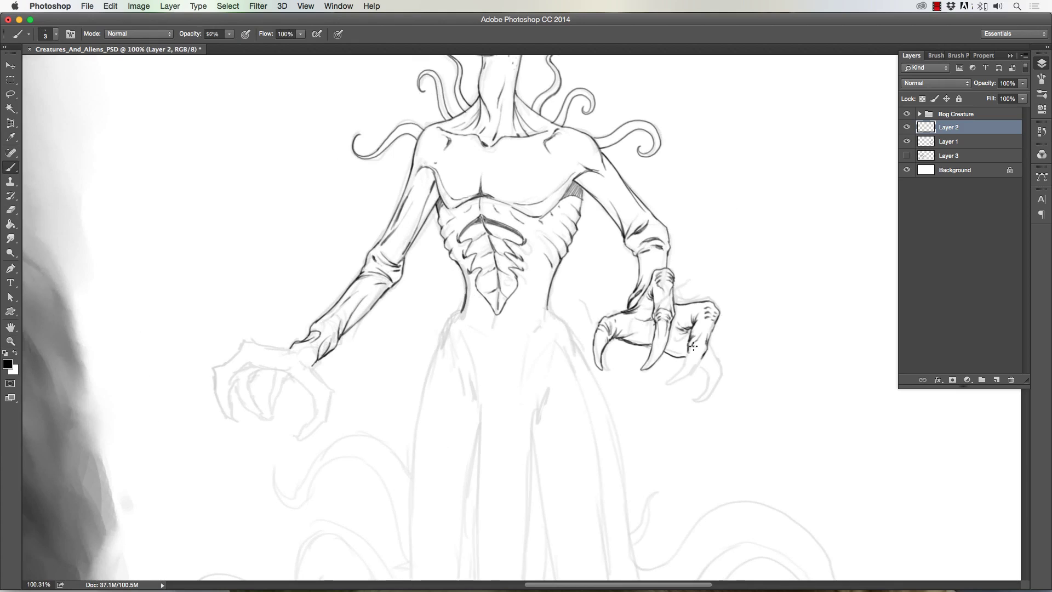
Ink the hips and the left-side hand with its bent fingers and curved claws
scroll(685, 346, "down", 2)
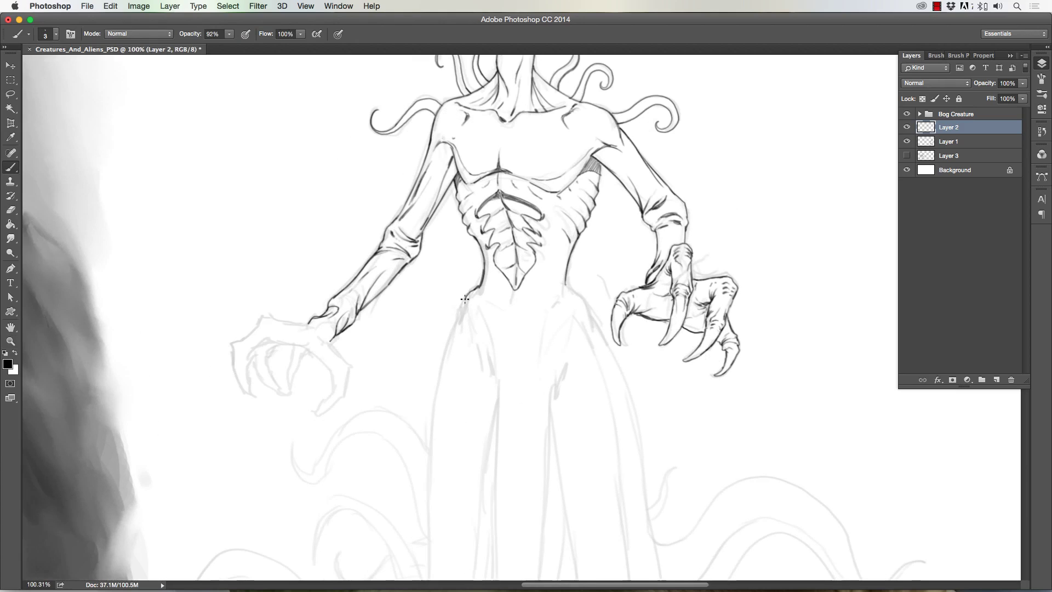
key("z")
mouse_move(219, 338)
left_mouse_down()
mouse_move(200, 339)
mouse_move(219, 339)
left_mouse_up()
key("b")
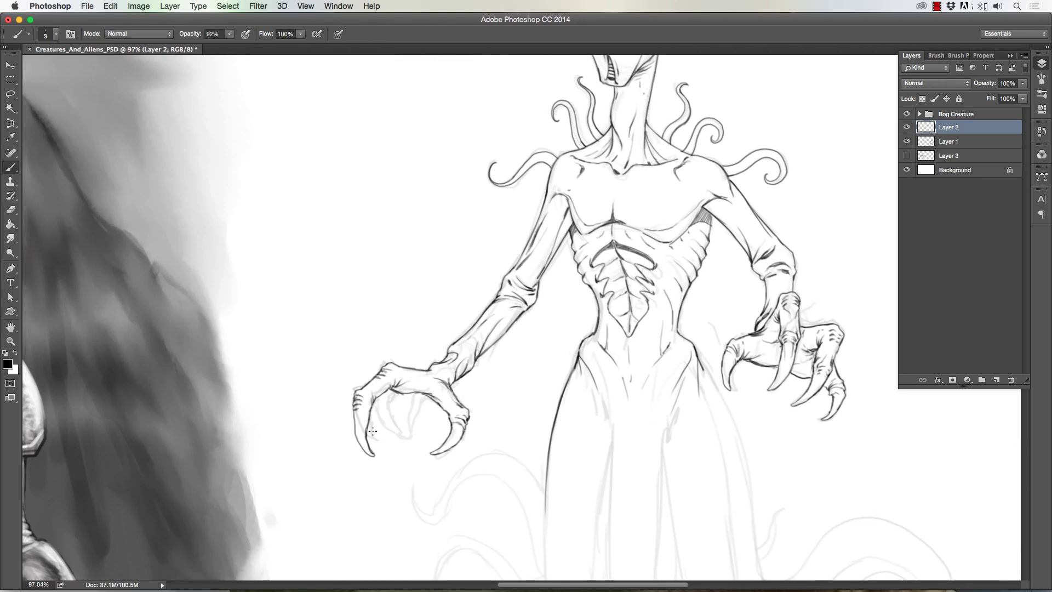
mouse_move(384, 416)
left_mouse_down()
mouse_move(417, 397)
mouse_move(422, 439)
left_mouse_up()
Ink the long lower-body contours running from the hips down towards the tentacles
scroll(485, 340, "down", 3)
key("z")
mouse_move(235, 378)
left_mouse_down()
mouse_move(172, 378)
mouse_move(197, 378)
left_mouse_up()
key("b")
left_click_drag(429, 252, 403, 490)
mouse_move(292, 391)
left_mouse_down()
mouse_move(357, 434)
mouse_move(455, 410)
mouse_move(474, 252)
left_mouse_up()
mouse_move(293, 390)
left_mouse_down()
mouse_move(325, 349)
mouse_move(436, 447)
left_mouse_up()
left_click_drag(426, 287, 411, 416)
left_click_drag(377, 312, 405, 468)
left_click_drag(466, 294, 488, 472)
mouse_move(496, 237)
left_mouse_down()
mouse_move(526, 378)
mouse_move(600, 411)
left_mouse_up()
left_click_drag(489, 455, 506, 507)
left_click_drag(498, 222, 553, 430)
Continue the lower-body linework, defining the overlapping strands and hatching the dark gaps between them
left_click_drag(474, 356, 460, 474)
mouse_move(465, 307)
left_mouse_down()
mouse_move(482, 416)
mouse_move(474, 392)
left_mouse_up()
left_click_drag(452, 329, 345, 355)
left_click_drag(426, 350, 367, 480)
left_click_drag(399, 316, 359, 482)
left_click_drag(504, 262, 488, 417)
left_click_drag(438, 342, 419, 460)
left_click_drag(493, 328, 526, 285)
left_click_drag(569, 332, 545, 449)
left_click_drag(526, 233, 483, 356)
left_click_drag(551, 236, 533, 310)
Ink the outer lower-body contours and the first long tentacles on the left side, tapering them into curled tips
left_click_drag(715, 216, 712, 263)
left_click_drag(724, 304, 712, 348)
mouse_move(548, 328)
left_mouse_down()
mouse_move(493, 383)
mouse_move(545, 471)
left_mouse_up()
left_click_drag(501, 417, 546, 471)
mouse_move(528, 311)
left_mouse_down()
mouse_move(472, 417)
mouse_move(422, 442)
left_mouse_up()
mouse_move(567, 301)
left_mouse_down()
mouse_move(443, 343)
mouse_move(489, 508)
left_mouse_up()
left_click_drag(569, 262, 471, 452)
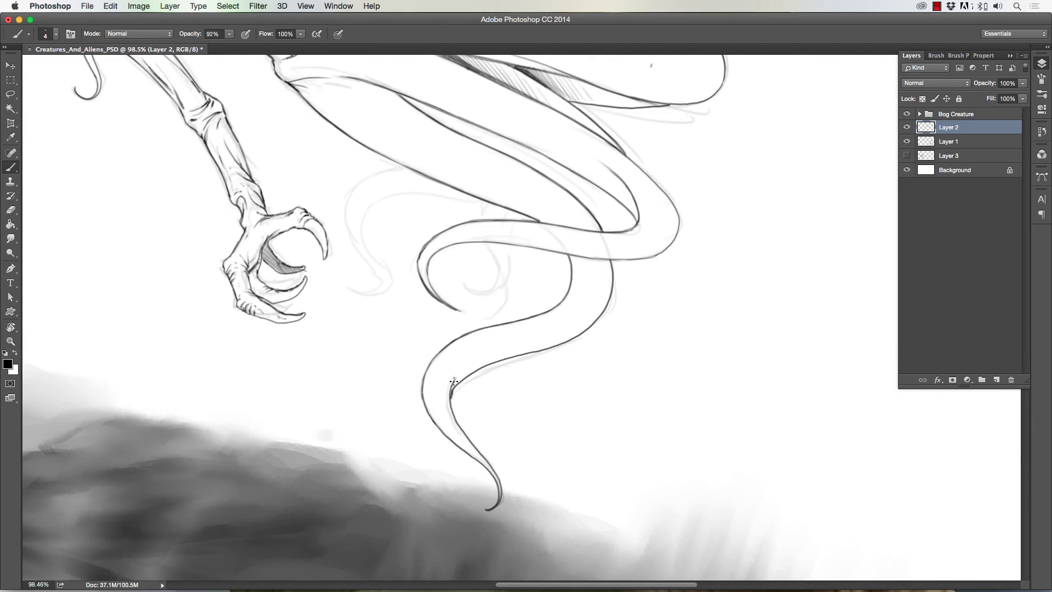
Ink the remaining curling tentacles around the base of the alien, following the faint sketch
key("z")
left_click(400, 182)
key("b")
left_click_drag(460, 318, 499, 372)
left_click_drag(466, 260, 504, 348)
left_click_drag(627, 238, 652, 359)
Duplicate Layer 2, hide the original, select the empty area around the alien and turn the selection into a Quick Mask
scroll(476, 493, "down", 5)
key("e")
key("ctrl+j")
left_click(907, 141)
key("w")
left_click(333, 164)
key("q")
Refine the Quick Mask edge along the alien's outline with a small brush at 100% opacity
key("b")
scroll(453, 314, "up", 5)
key("bracketleft")
key("bracketleft")
key("0")
left_click_drag(445, 317, 474, 263)
key("bracketleft")
left_click_drag(509, 353, 469, 515)
left_click_drag(432, 362, 299, 523)
left_click_drag(395, 304, 284, 447)
mouse_move(212, 448)
left_mouse_down()
mouse_move(403, 297)
mouse_move(417, 422)
mouse_move(367, 416)
mouse_move(470, 515)
mouse_move(628, 482)
left_mouse_up()
Continue cleaning the Quick Mask edges around the overlapping tentacles and their tips
scroll(603, 438, "down", 5)
left_click_drag(441, 359, 477, 398)
mouse_move(466, 509)
left_mouse_down()
mouse_move(526, 439)
mouse_move(570, 435)
left_mouse_up()
left_click_drag(501, 496, 540, 551)
scroll(540, 550, "down", 5)
mouse_move(304, 395)
left_mouse_down()
mouse_move(466, 548)
mouse_move(576, 572)
left_mouse_up()
left_click_drag(182, 519, 212, 520)
scroll(164, 462, "right", 5)
scroll(164, 463, "down", 2)
mouse_move(378, 529)
left_mouse_down()
mouse_move(476, 411)
mouse_move(520, 395)
mouse_move(701, 472)
left_mouse_up()
scroll(701, 472, "right", 2)
scroll(701, 472, "up", 1)
Clean the Quick Mask edges around the right-side forearm, hand and curved claws
left_click_drag(597, 208, 647, 269)
left_click_drag(562, 312, 627, 364)
scroll(583, 340, "down", 5)
mouse_move(559, 279)
left_mouse_down()
mouse_move(583, 340)
mouse_move(565, 476)
mouse_move(635, 230)
mouse_move(716, 395)
mouse_move(735, 375)
left_mouse_up()
scroll(735, 376, "up", 5)
scroll(735, 376, "right", 1)
mouse_move(715, 200)
left_mouse_down()
mouse_move(685, 263)
mouse_move(733, 130)
mouse_move(828, 288)
left_mouse_up()
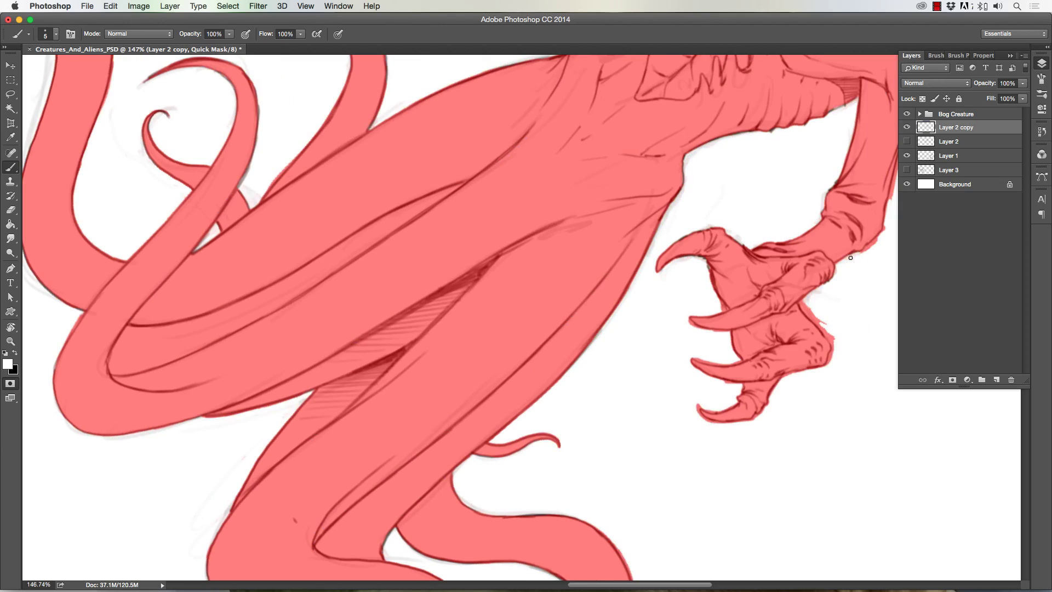
scroll(827, 288, "right", 4)
scroll(828, 287, "up", 1)
mouse_move(510, 378)
left_mouse_down()
mouse_move(613, 361)
mouse_move(553, 472)
left_mouse_up()
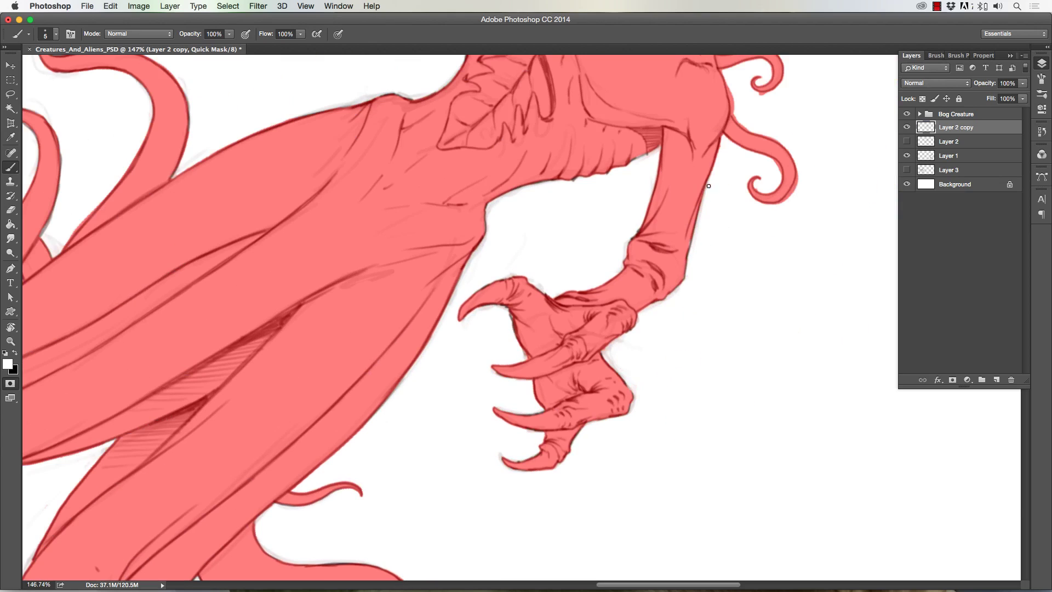
Clean the Quick Mask edges around the shoulder tendrils, neck and head with a finer brush
scroll(701, 210, "up", 5)
left_click_drag(449, 361, 460, 482)
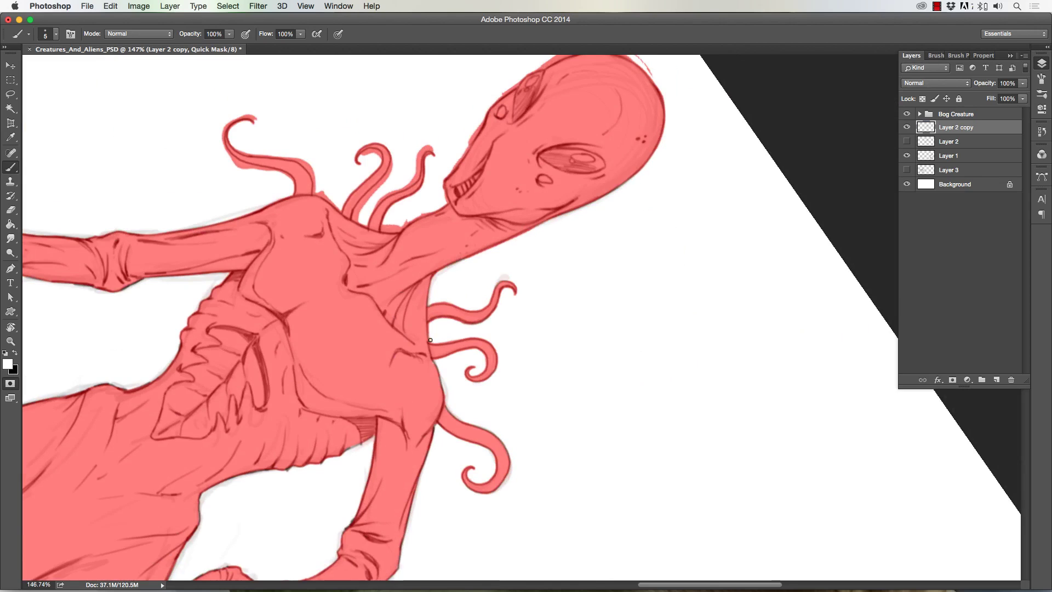
scroll(439, 281, "up", 5)
scroll(439, 280, "left", 2)
key("bracketleft")
mouse_move(438, 333)
left_mouse_down()
mouse_move(490, 368)
mouse_move(560, 366)
left_mouse_up()
Ink an extra small tentacle rising between the lower left-side tentacles on Layer 2 copy 2
key("r")
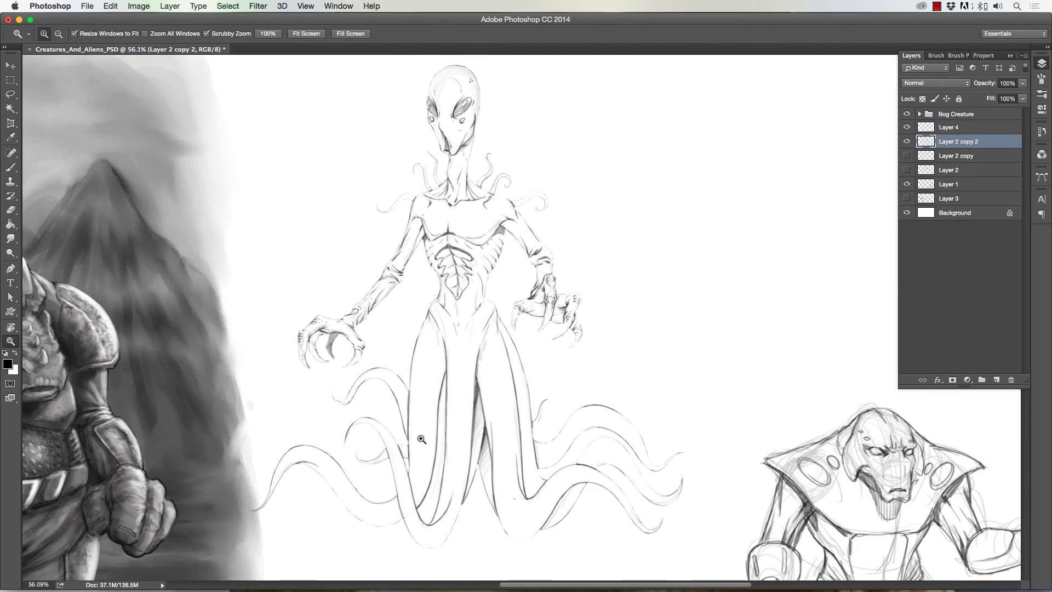
key("b")
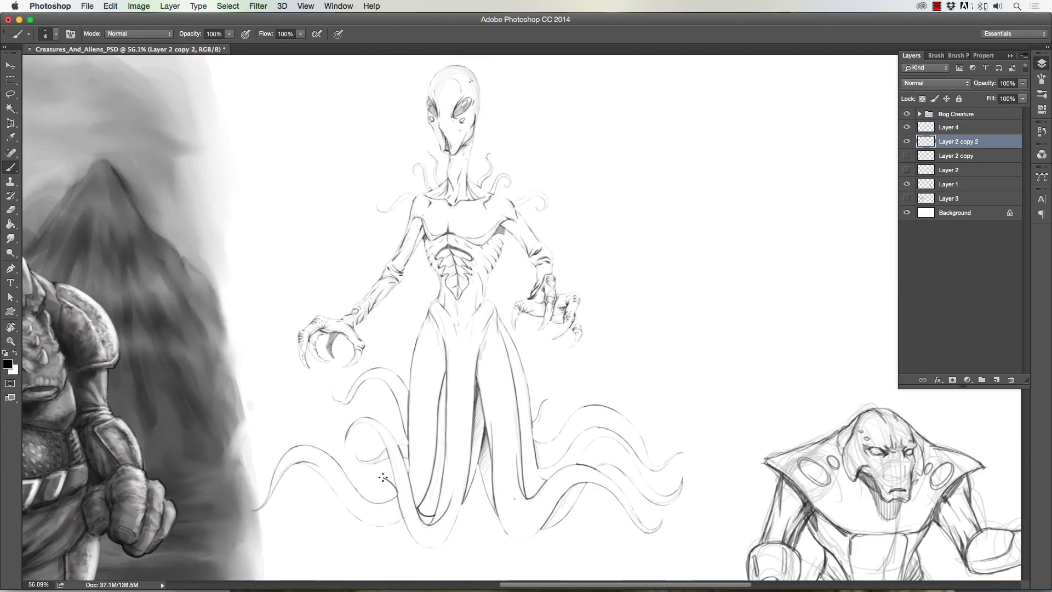
left_click_drag(316, 426, 390, 465)
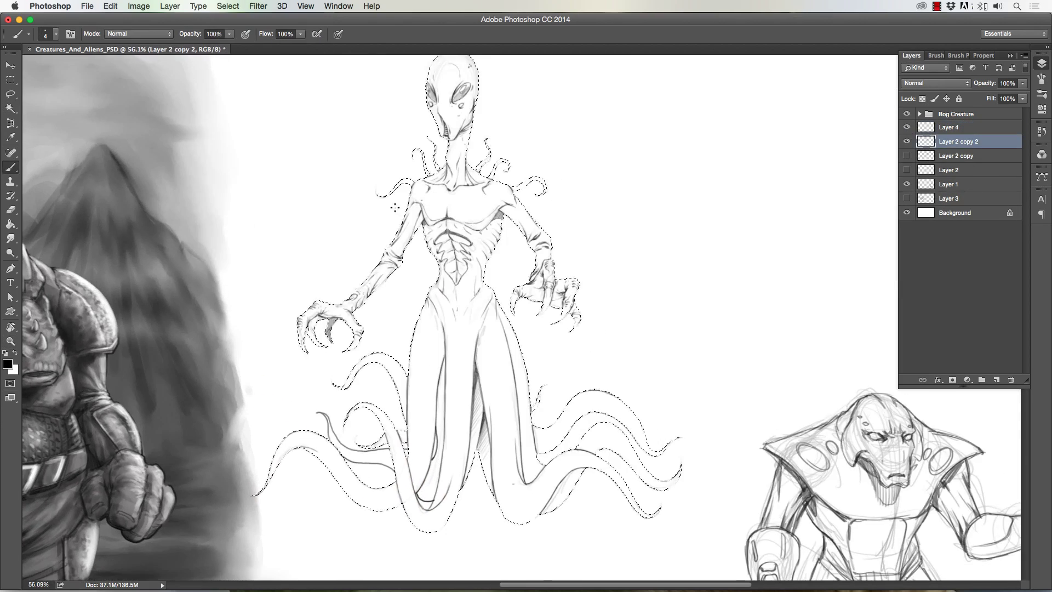
Add the extra tentacle to the alien's selection and fill the whole silhouette with flat grey
scroll(396, 211, "up", 5)
key("l")
scroll(548, 426, "up", 5)
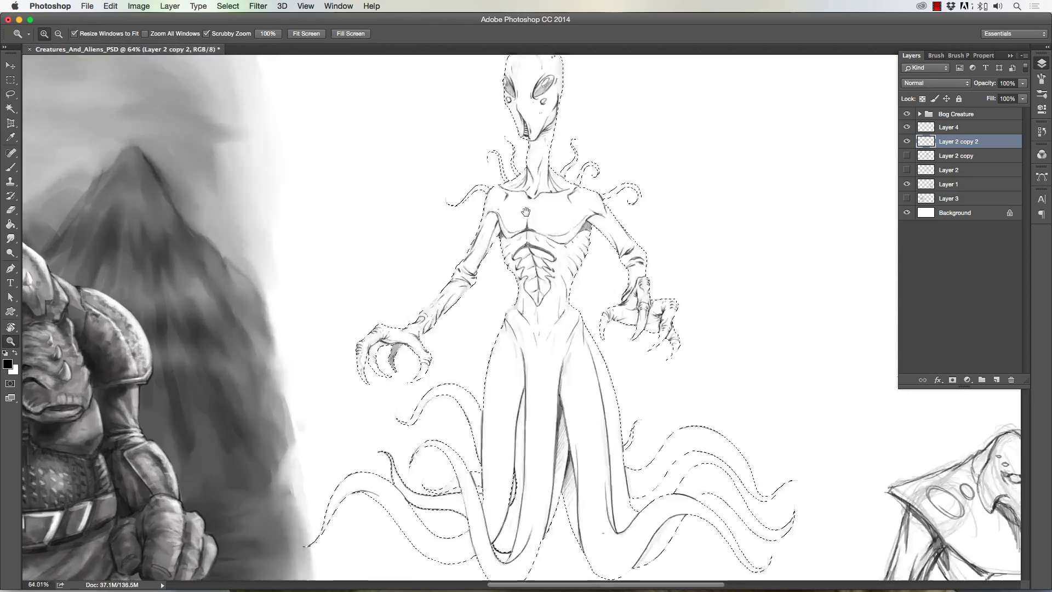
key("z")
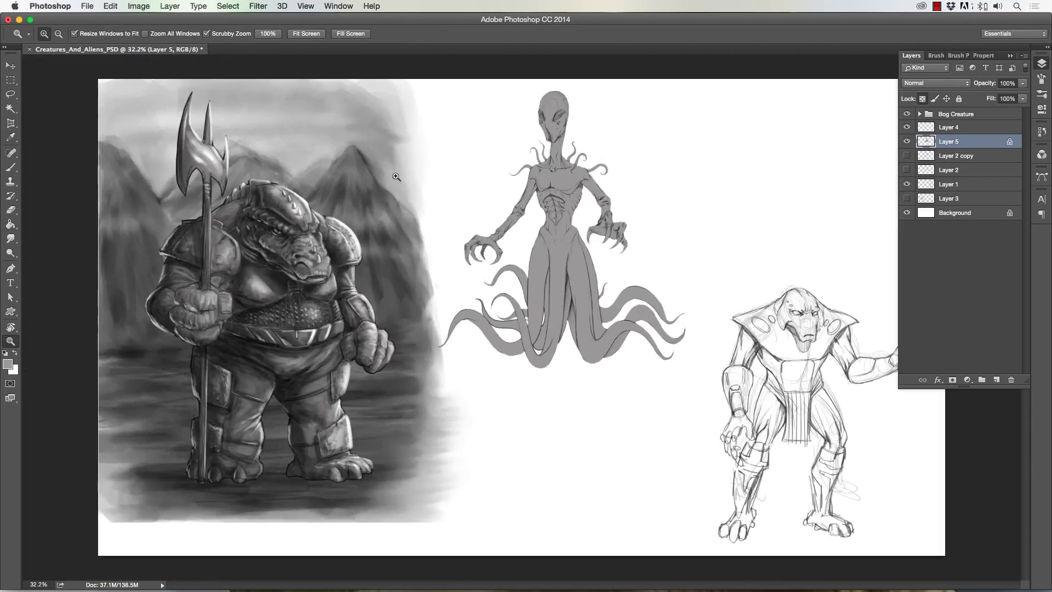
Widen the canvas and block in grey ground and distant hills behind the alien on Layer 6 at 21% brush opacity
key("alt+super+c")
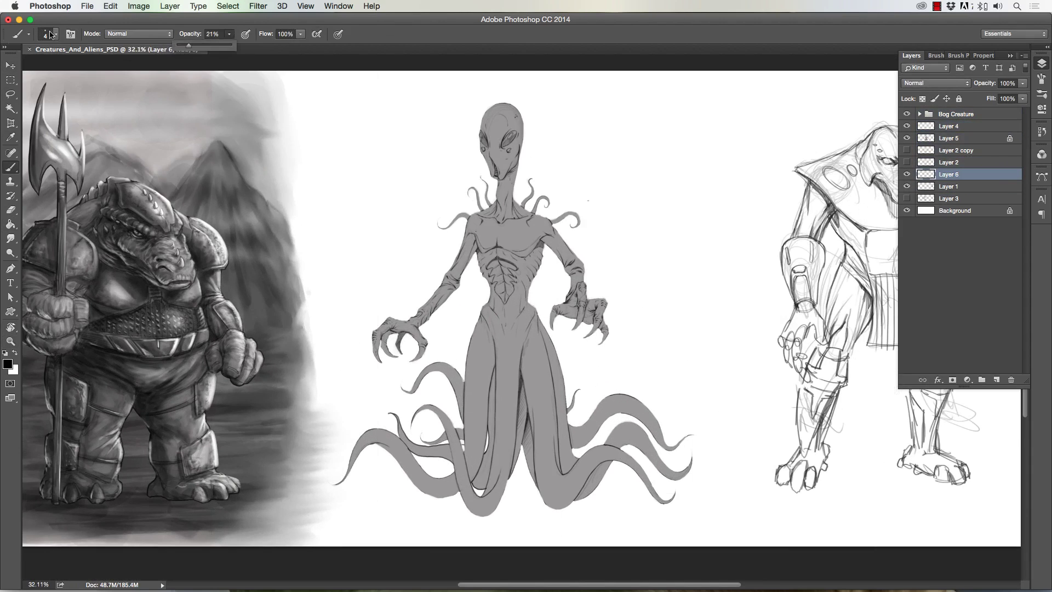
mouse_move(312, 334)
left_mouse_down()
mouse_move(681, 369)
mouse_move(329, 493)
mouse_move(639, 298)
mouse_move(620, 434)
mouse_move(717, 394)
mouse_move(329, 438)
mouse_move(712, 406)
left_mouse_up()
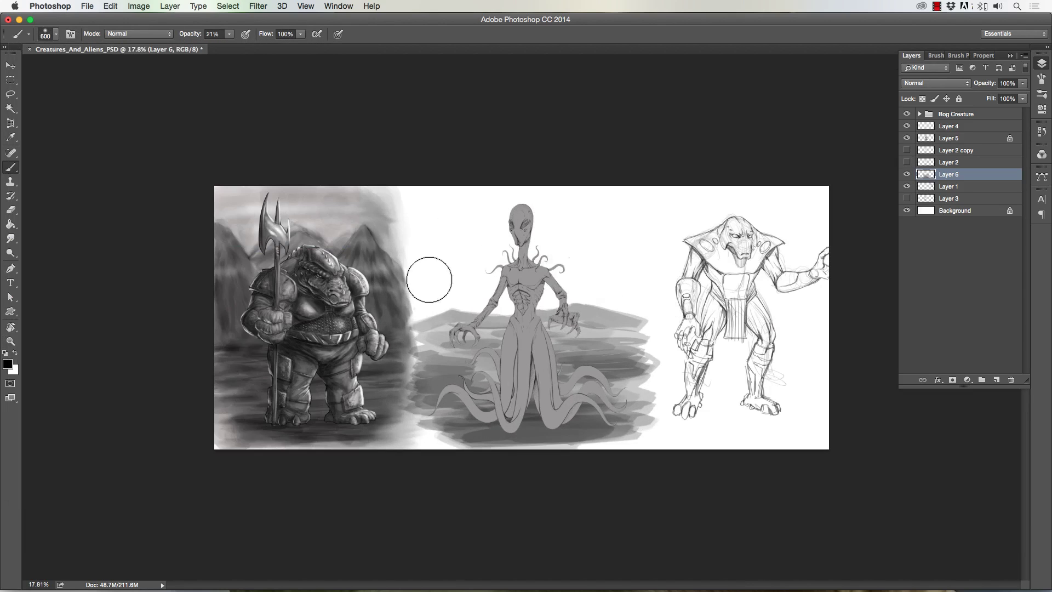
Paint a soft, banded cloudy sky behind the alien, reducing the brush opacity to 16% and undoing unwanted strokes
mouse_move(429, 280)
left_mouse_down()
mouse_move(548, 247)
mouse_move(466, 258)
left_mouse_up()
key("bracketleft")
key("bracketleft")
key("bracketleft")
key("bracketleft")
key("bracketleft")
key("bracketleft")
key("bracketleft")
key("bracketleft")
mouse_move(571, 196)
left_mouse_down()
mouse_move(396, 255)
mouse_move(493, 258)
mouse_move(575, 235)
left_mouse_up()
key("bracketright")
key("bracketright")
key("bracketright")
key("1")
key("6")
key("ctrl+z")
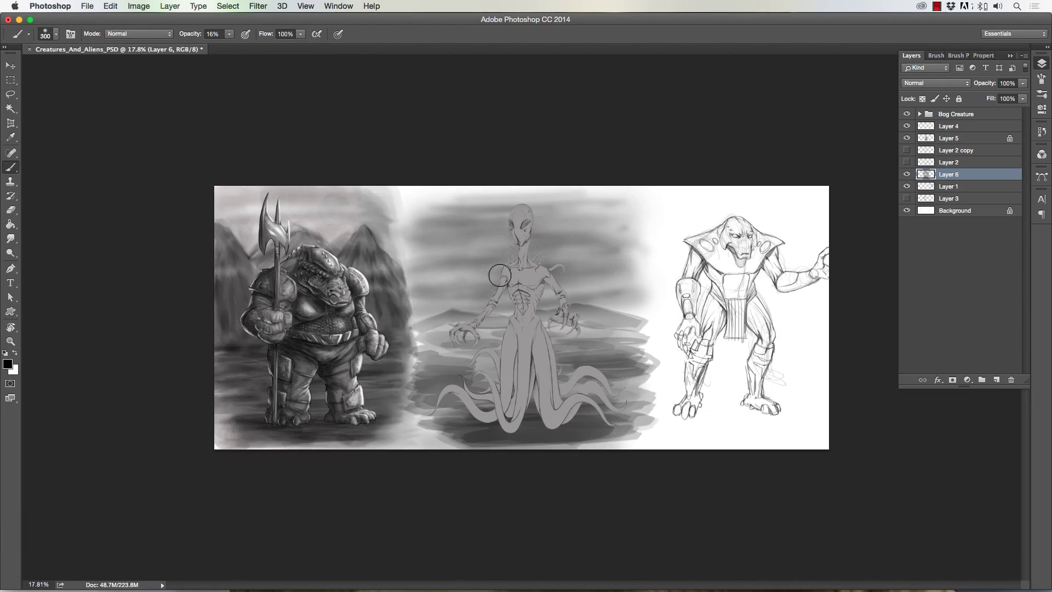
key("ctrl+z")
Build up the distant hills and paint soft light streaks over the ground, using white for the highlights
key("x")
key("bracketright")
key("bracketright")
key("bracketright")
key("bracketright")
key("bracketright")
key("bracketright")
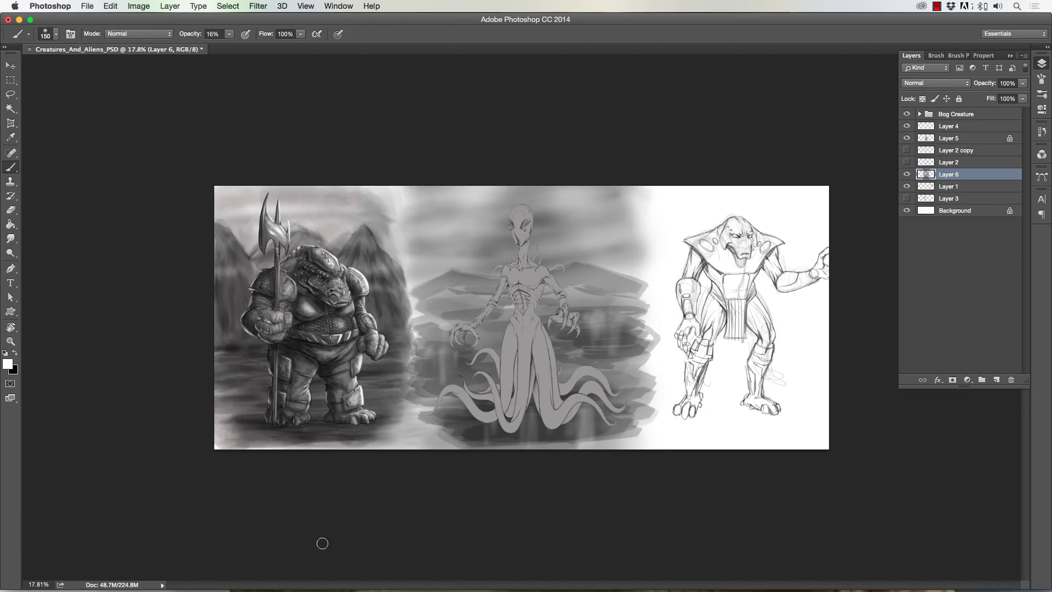
Add a new layer, select a large circle in the sky left of the alien's head and start shading a planet
key("r")
key("shift+m")
key("ctrl+shift+alt+n")
left_click_drag(402, 196, 517, 312)
key("x")
key("b")
mouse_move(433, 230)
left_mouse_down()
mouse_move(466, 214)
mouse_move(477, 261)
mouse_move(439, 225)
mouse_move(411, 274)
left_mouse_up()
Paint light and dark curved bands across the planet with varying brush sizes, and clear the selection
key("x")
key("bracketleft")
key("bracketleft")
key("bracketleft")
key("bracketleft")
key("bracketleft")
mouse_move(471, 214)
left_mouse_down()
mouse_move(465, 260)
mouse_move(493, 224)
mouse_move(471, 247)
mouse_move(488, 255)
mouse_move(433, 296)
mouse_move(514, 315)
left_mouse_up()
key("bracketright")
key("bracketright")
key("bracketright")
key("bracketright")
key("bracketright")
key("bracketright")
key("bracketright")
key("bracketright")
key("x")
key("ctrl+d")
Return to Layer 6 and blend darker tones over the hills and horizon on both sides of the alien
key("o")
key("alt+bracketleft")
key("b")
left_click_drag(552, 273, 614, 307)
mouse_move(416, 284)
left_mouse_down()
mouse_move(604, 311)
mouse_move(639, 290)
mouse_move(638, 263)
mouse_move(613, 238)
left_mouse_up()
Paint clusters of thin, spired towers on the horizon with a fine brush
key("bracketleft")
key("bracketleft")
key("bracketleft")
mouse_move(624, 279)
left_mouse_down()
mouse_move(620, 229)
mouse_move(609, 269)
mouse_move(640, 278)
left_mouse_up()
key("bracketleft")
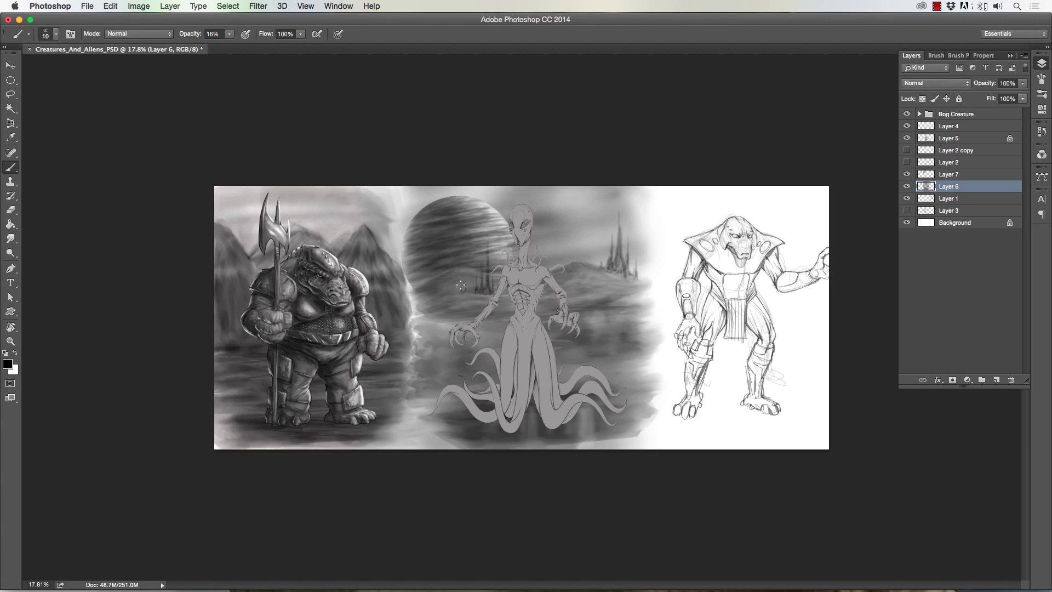
Darken and soften the ground behind the tentacles with a larger 90-pixel brush
key("bracketright")
key("bracketright")
key("bracketright")
key("bracketright")
key("bracketright")
key("bracketright")
key("bracketright")
key("bracketright")
mouse_move(589, 345)
left_mouse_down()
mouse_move(646, 351)
mouse_move(620, 343)
left_mouse_up()
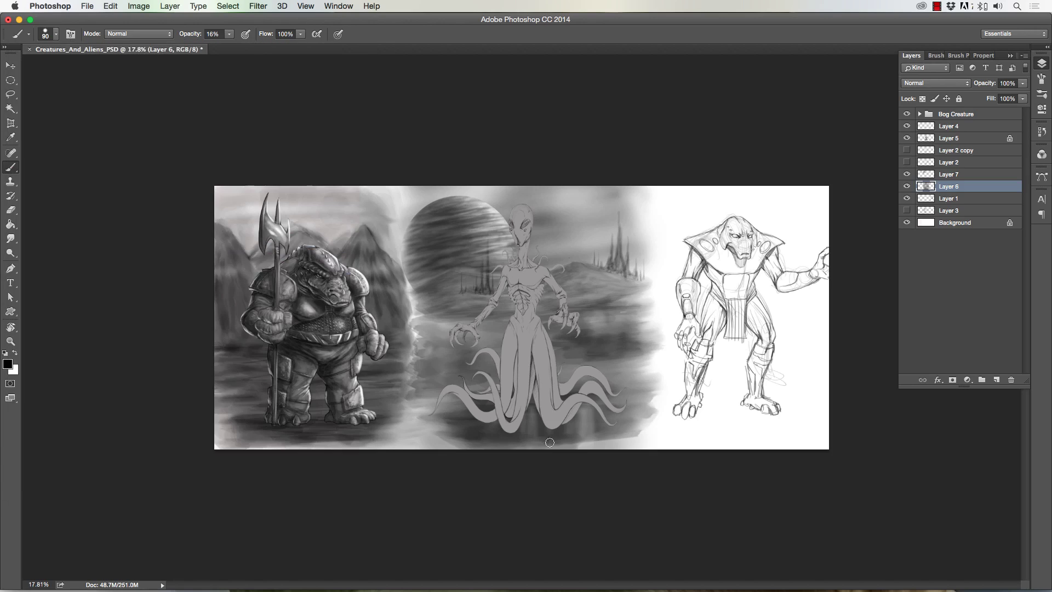
Paint dark horizontal tones across the ground on both sides of the tentacles, reducing the brush size for the narrower bands
left_click_drag(495, 433, 649, 405)
left_click_drag(433, 378, 493, 359)
left_click_drag(589, 350, 657, 340)
left_click_drag(432, 320, 489, 317)
key("bracketleft")
key("bracketleft")
key("bracketleft")
key("bracketleft")
left_click_drag(586, 365, 644, 356)
left_click_drag(564, 433, 646, 389)
left_click_drag(433, 310, 512, 307)
left_click_drag(583, 315, 632, 307)
left_click_drag(633, 419, 582, 439)
Add finer dark strokes along the distant shoreline beside the alien with a smaller brush
key("bracketleft")
key("bracketleft")
key("bracketleft")
key("bracketleft")
left_click_drag(589, 311, 630, 311)
Paint light vertical reflections in the dark water around the tentacles and below the horizon, using white and varying brush sizes
key("x")
left_click_drag(361, 384, 361, 423)
mouse_move(348, 382)
left_mouse_down()
mouse_move(348, 406)
mouse_move(335, 413)
left_mouse_up()
left_click_drag(400, 387, 400, 418)
left_click_drag(615, 354, 615, 388)
key("bracketright")
key("bracketright")
key("bracketright")
left_click_drag(649, 353, 650, 392)
left_click_drag(490, 493, 490, 543)
left_click_drag(327, 484, 327, 521)
left_click_drag(624, 512, 625, 541)
left_click_drag(365, 514, 365, 538)
left_click_drag(603, 303, 602, 315)
Break up the water reflections with dark horizontal strokes on both sides of the alien
key("x")
left_click_drag(316, 361, 341, 361)
left_click_drag(587, 338, 641, 347)
left_click_drag(633, 433, 679, 433)
Select a circular area of sky near the distant towers and paint a glowing white moon there on a new layer
key("m")
mouse_move(547, 124)
left_mouse_down()
mouse_move(566, 149)
mouse_move(603, 140)
mouse_move(630, 164)
mouse_move(592, 159)
mouse_move(617, 151)
left_mouse_up()
key("super+shift+alt+n")
scroll(683, 299, "down", 2)
key("b")
key("x")
key("e")
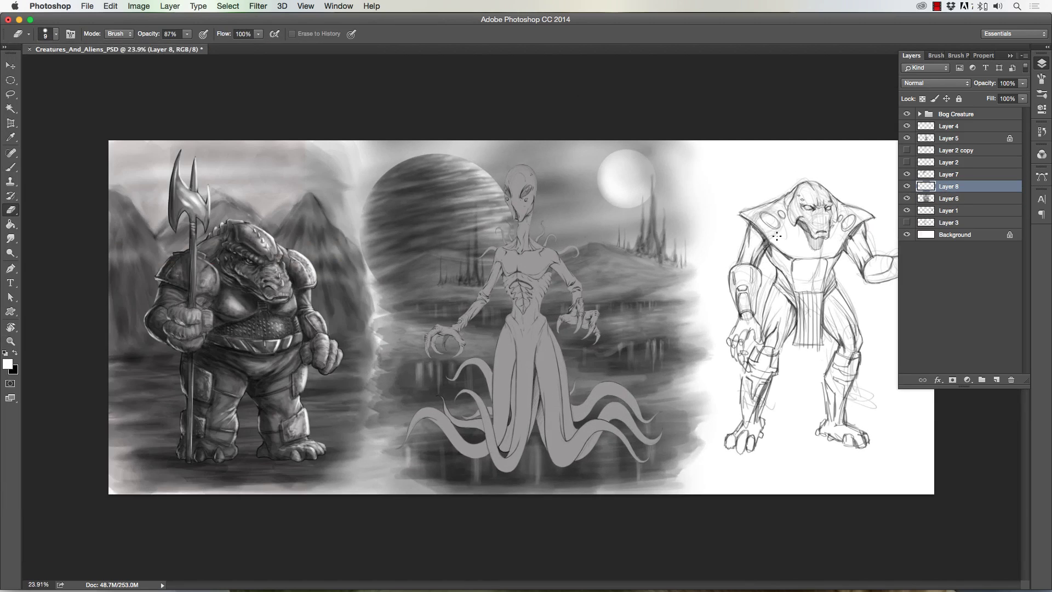
Select Layer 5 and paint dark shading down the tentacled alien's body and tentacles
scroll(633, 153, "up", 3)
left_click(948, 139)
key("b")
key("x")
mouse_move(476, 132)
left_mouse_down()
mouse_move(511, 171)
mouse_move(501, 307)
mouse_move(548, 378)
mouse_move(493, 422)
mouse_move(444, 366)
mouse_move(361, 482)
mouse_move(548, 328)
mouse_move(614, 384)
mouse_move(668, 476)
mouse_move(307, 509)
mouse_move(357, 543)
left_mouse_up()
key("bracketleft")
Paint light tones on the alien's head, torso, legs and tentacles in white with varying brush sizes
key("x")
key("bracketleft")
scroll(530, 155, "down", 2)
left_click_drag(530, 155, 529, 219)
mouse_move(550, 308)
left_mouse_down()
mouse_move(540, 359)
mouse_move(677, 453)
mouse_move(657, 439)
mouse_move(606, 505)
mouse_move(566, 414)
mouse_move(484, 425)
mouse_move(488, 396)
mouse_move(517, 435)
mouse_move(541, 398)
mouse_move(612, 523)
mouse_move(703, 498)
mouse_move(370, 493)
mouse_move(472, 520)
mouse_move(500, 481)
mouse_move(542, 490)
mouse_move(504, 413)
mouse_move(469, 466)
mouse_move(556, 434)
mouse_move(650, 454)
mouse_move(653, 463)
mouse_move(490, 337)
left_mouse_up()
key("bracketright")
key("bracketright")
key("bracketright")
key("bracketright")
Add dark tones to the alien's body with smaller brushes and blend the legs with the Smudge tool at 81% strength
key("x")
key("bracketleft")
key("bracketleft")
key("bracketleft")
key("bracketleft")
key("bracketleft")
key("bracketright")
key("r")
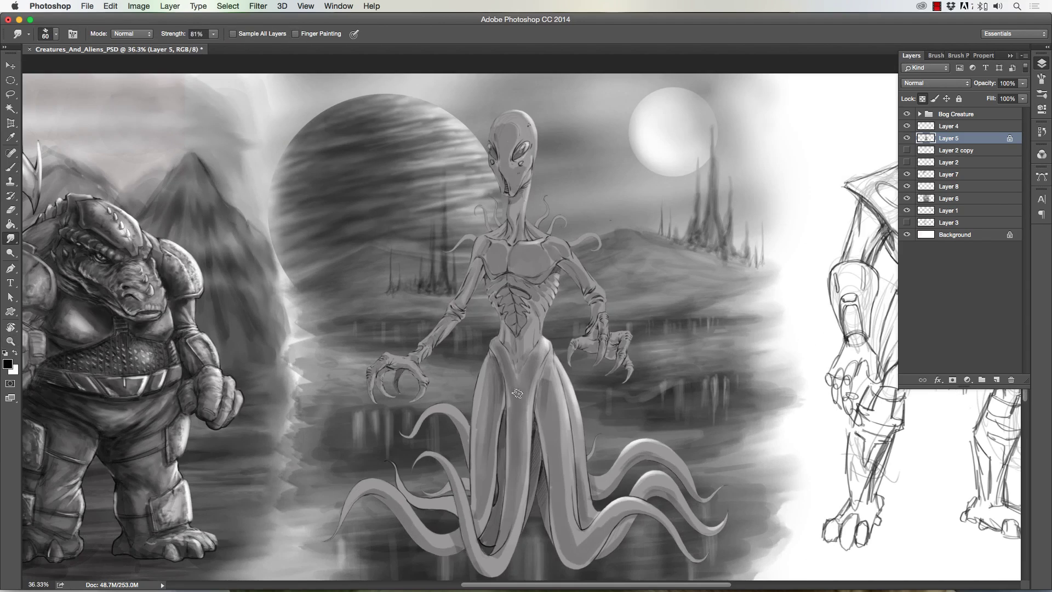
Darken the alien's ribs, abdomen and legs using brushes between 10 and 40 pixels at 28% opacity
key("b")
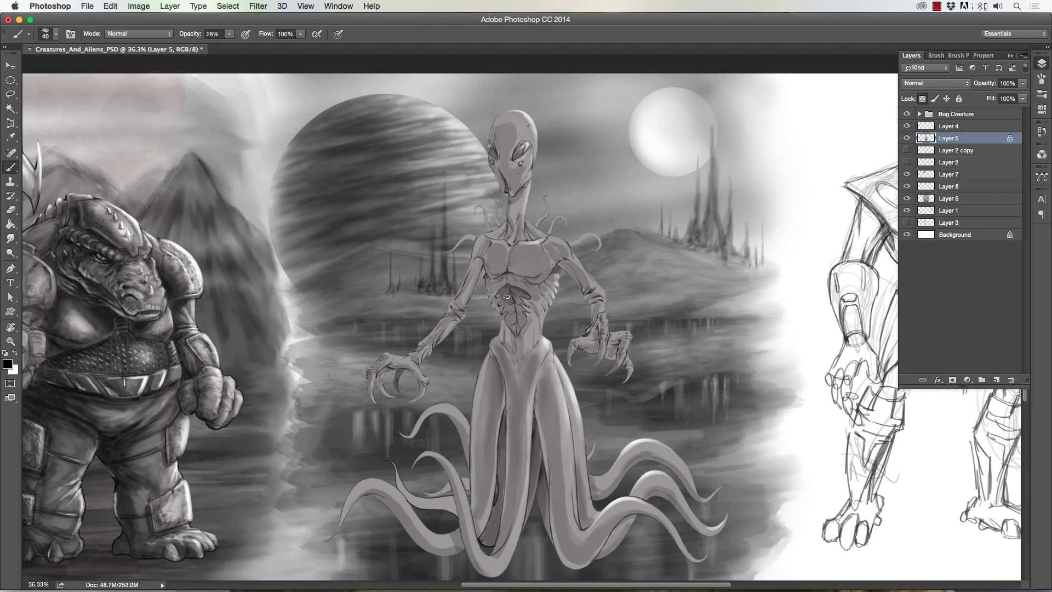
key("bracketright")
key("bracketright")
key("bracketright")
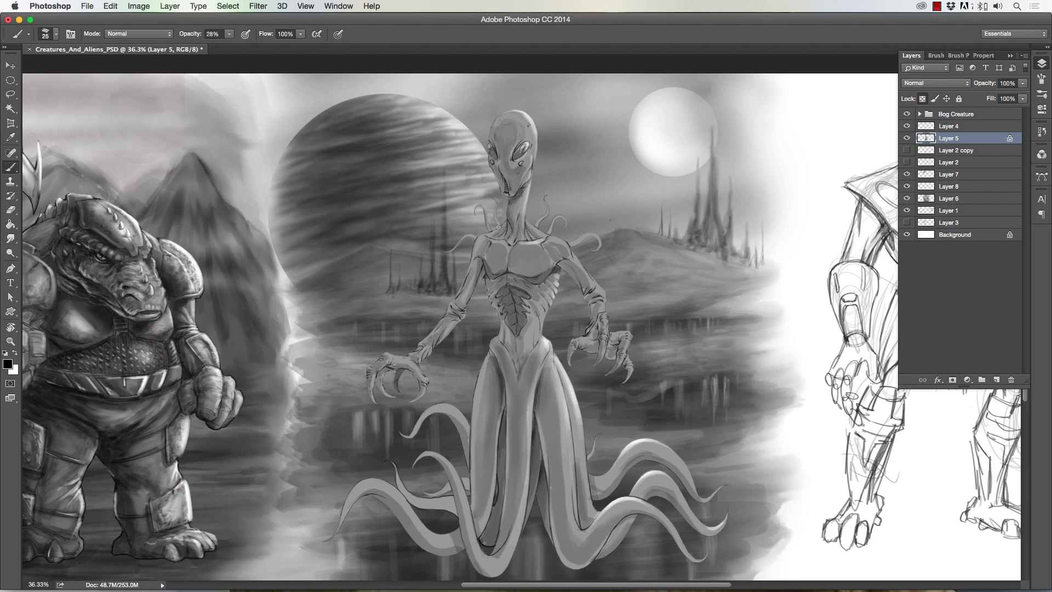
scroll(446, 555, "down", 2)
key("bracketleft")
key("bracketleft")
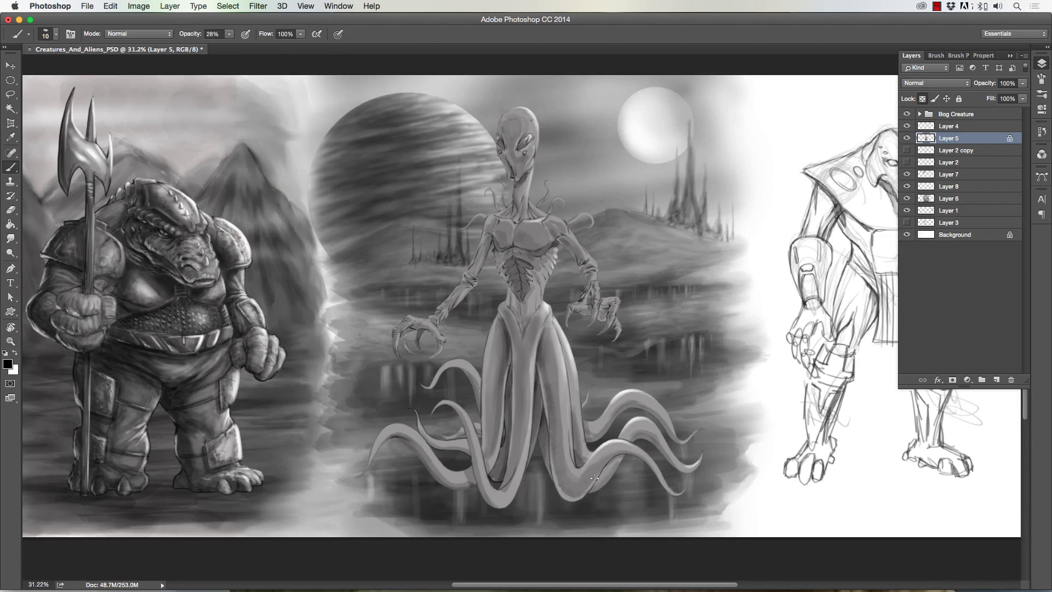
Darken the whole alien with broad black strokes at 28% opacity, varying the brush size over the body, arms and tentacles
key("bracketright")
key("bracketright")
key("bracketright")
key("bracketright")
key("bracketright")
key("bracketright")
key("bracketright")
key("bracketright")
key("bracketright")
key("bracketright")
key("bracketright")
key("bracketright")
key("bracketright")
key("bracketright")
key("bracketright")
key("bracketright")
key("bracketright")
key("bracketright")
key("bracketright")
key("bracketright")
key("bracketleft")
key("bracketleft")
key("bracketleft")
key("bracketleft")
key("bracketleft")
key("bracketleft")
key("bracketleft")
key("bracketleft")
key("bracketleft")
key("bracketleft")
key("bracketleft")
key("bracketleft")
key("bracketleft")
key("bracketleft")
key("bracketleft")
key("bracketleft")
key("bracketleft")
key("bracketleft")
key("bracketleft")
key("bracketleft")
Paint fine white highlights along the rim of the alien's head, the neck and the eyes with a small brush
key("x")
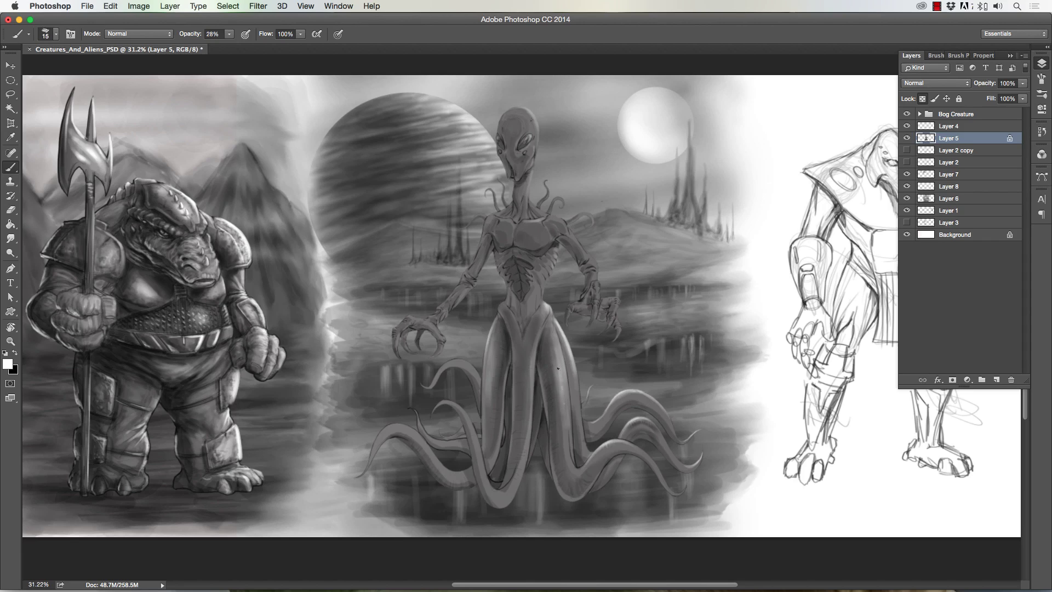
scroll(582, 100, "up", 3)
key("bracketleft")
key("bracketleft")
key("bracketright")
left_click(480, 169)
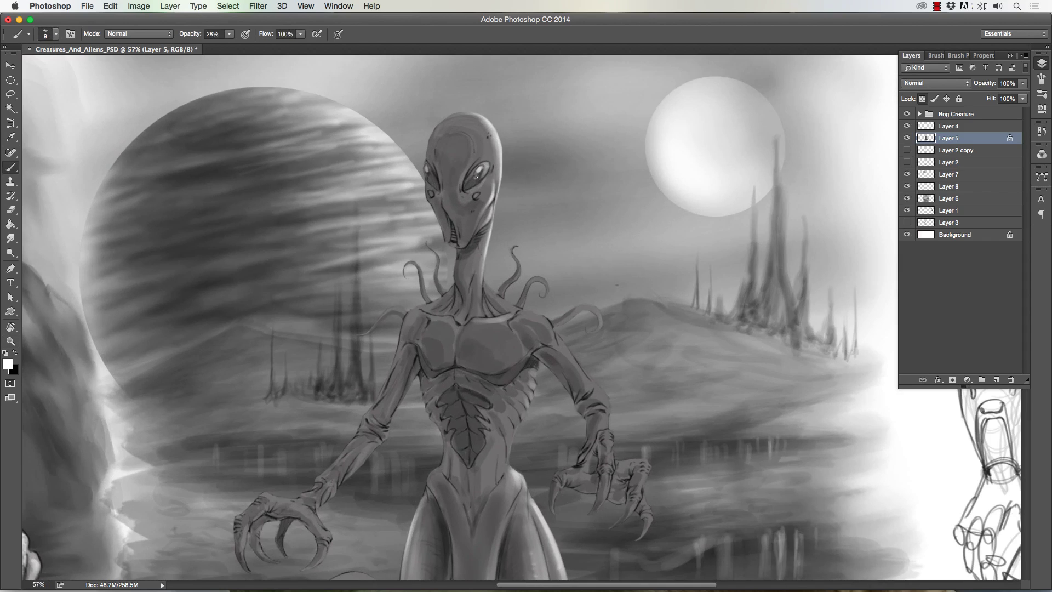
scroll(433, 90, "up", 2)
key("bracketleft")
key("bracketleft")
key("bracketleft")
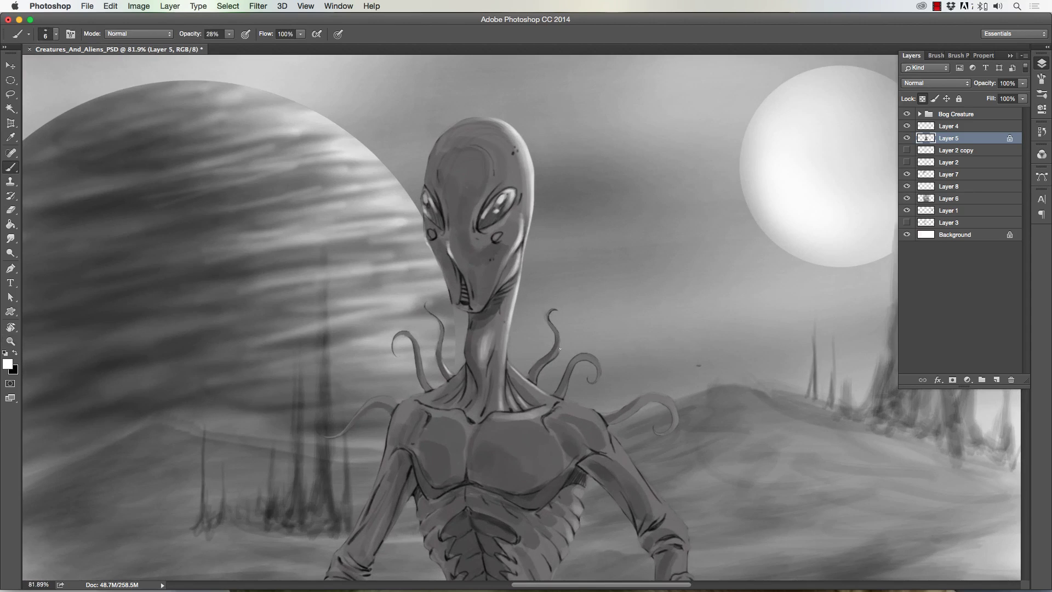
Refine the highlights and darks around the eyes, cheeks and shoulder tentacles, and blend them with the Smudge tool
key("bracketright")
key("bracketright")
key("bracketleft")
key("bracketleft")
key("bracketright")
mouse_move(436, 219)
left_mouse_down()
mouse_move(499, 215)
mouse_move(493, 193)
mouse_move(466, 214)
mouse_move(447, 190)
mouse_move(444, 237)
mouse_move(488, 224)
left_mouse_up()
key("r")
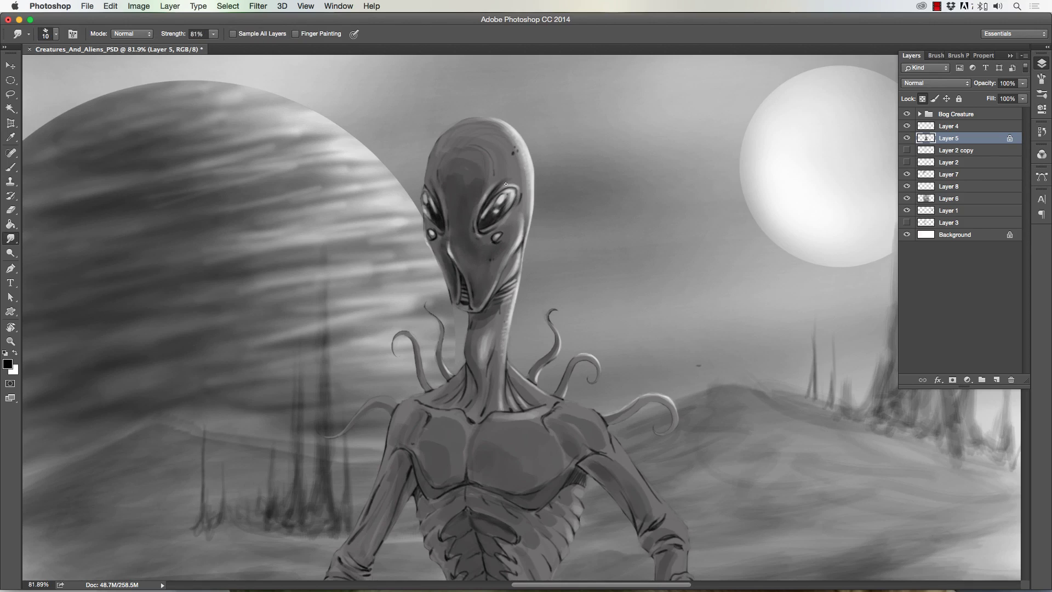
Darken the alien's forehead, eye sockets and lower face with black at 28% opacity
key("b")
key("bracketright")
key("bracketright")
key("bracketright")
mouse_move(435, 164)
left_mouse_down()
mouse_move(445, 209)
mouse_move(433, 222)
mouse_move(456, 302)
mouse_move(502, 208)
mouse_move(448, 155)
mouse_move(495, 218)
mouse_move(437, 240)
mouse_move(330, 70)
mouse_move(488, 233)
mouse_move(482, 209)
mouse_move(464, 237)
left_mouse_up()
key("bracketleft")
key("bracketleft")
left_click_drag(492, 300, 509, 248)
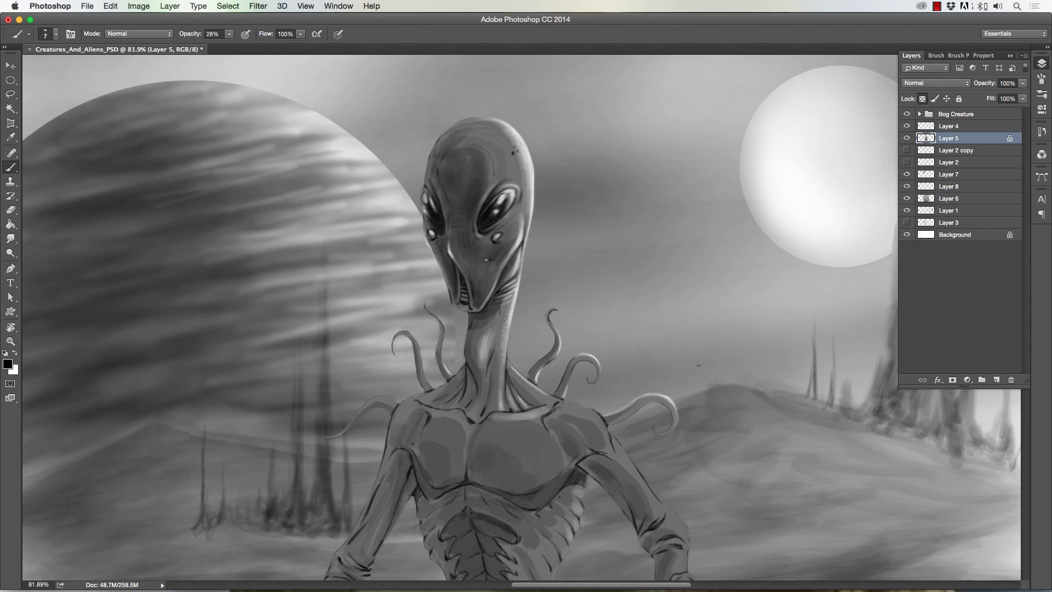
Shade the alien's neck folds and chest with dark strokes and smooth the tones with the Smudge tool
mouse_move(478, 339)
left_mouse_down()
mouse_move(483, 398)
mouse_move(439, 408)
left_mouse_up()
left_click_drag(502, 310, 500, 373)
mouse_move(485, 331)
left_mouse_down()
mouse_move(459, 406)
mouse_move(486, 330)
left_mouse_up()
left_click_drag(461, 373, 501, 296)
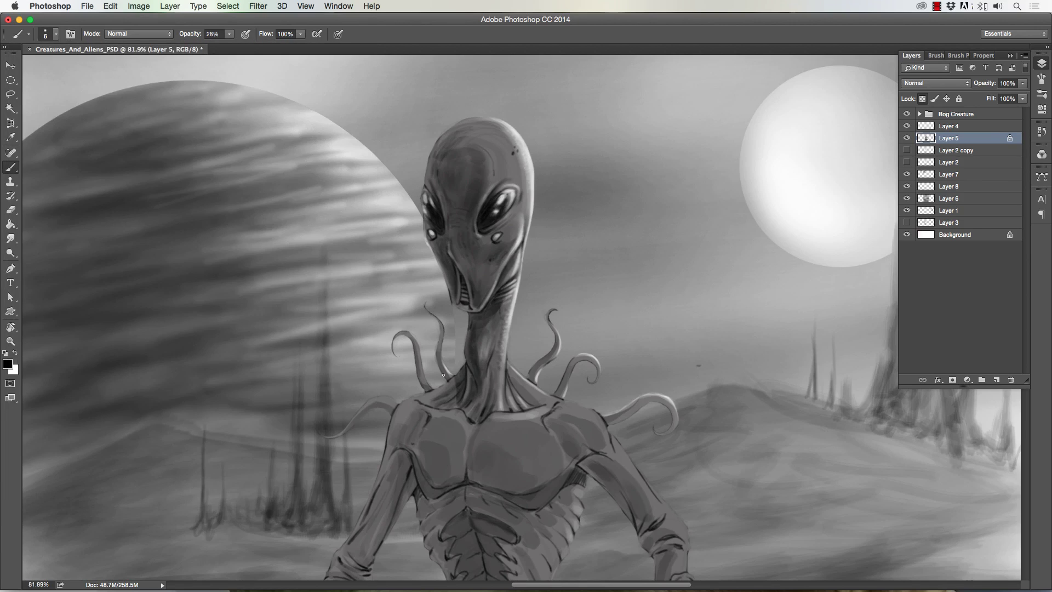
left_click_drag(433, 386, 481, 439)
key("r")
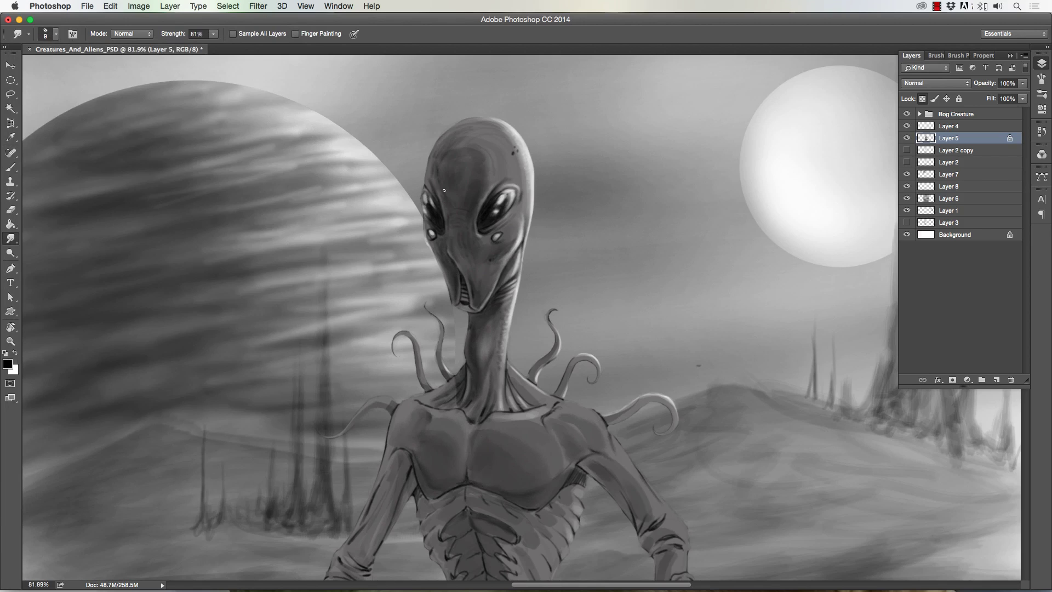
Add fine dark speckles and wrinkles to the alien's head, face and neck with a brush of 4 to 5 pixels
key("b")
scroll(466, 247, "up", 2)
left_click_drag(464, 209, 471, 282)
left_click_drag(429, 172, 385, 178)
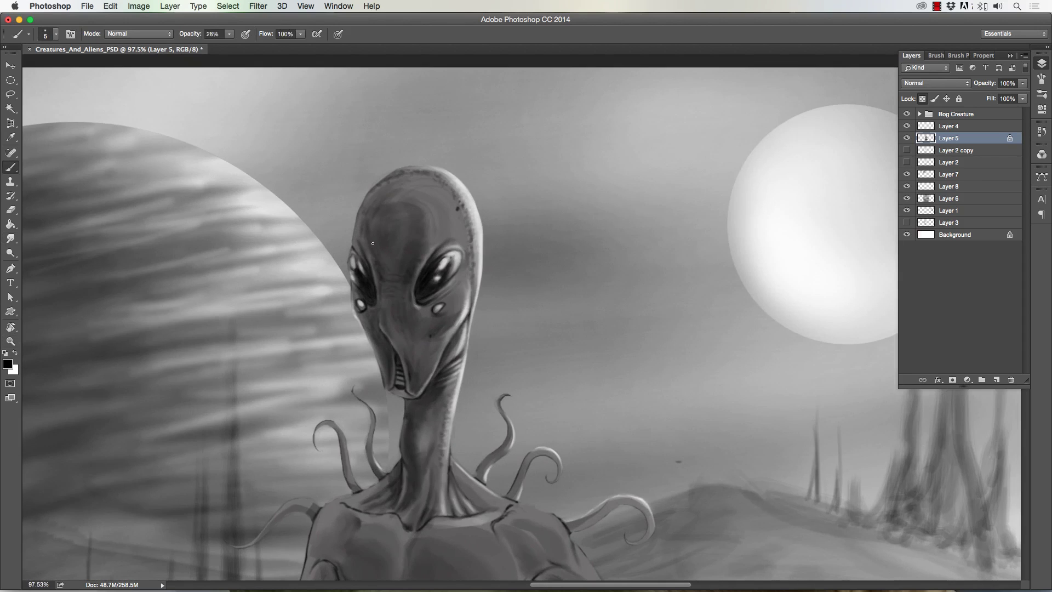
left_click_drag(392, 328, 432, 360)
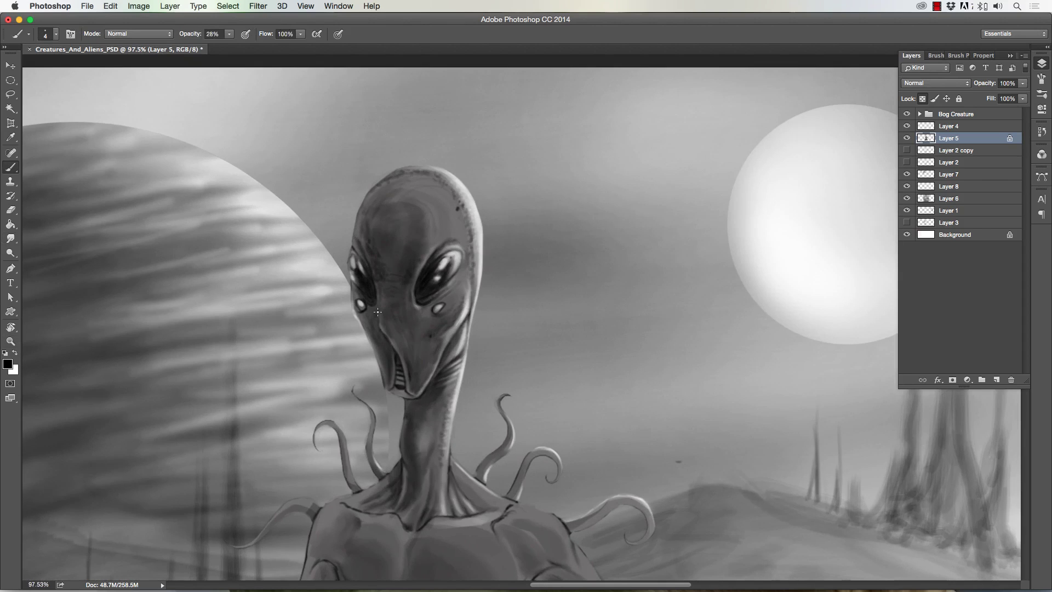
Paint white highlights at 28% opacity along the alien's raised forearm, clawed hand and upper arm beneath the moon
scroll(380, 285, "down", 3)
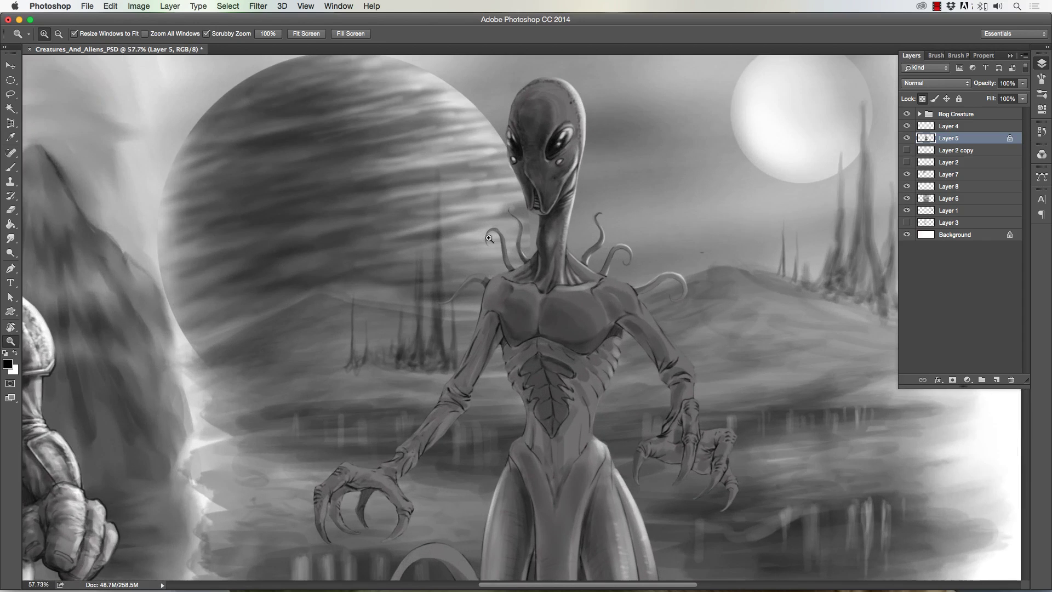
key("]")
key("]")
key("]")
key("]")
key("]")
key("]")
key("]")
key("]")
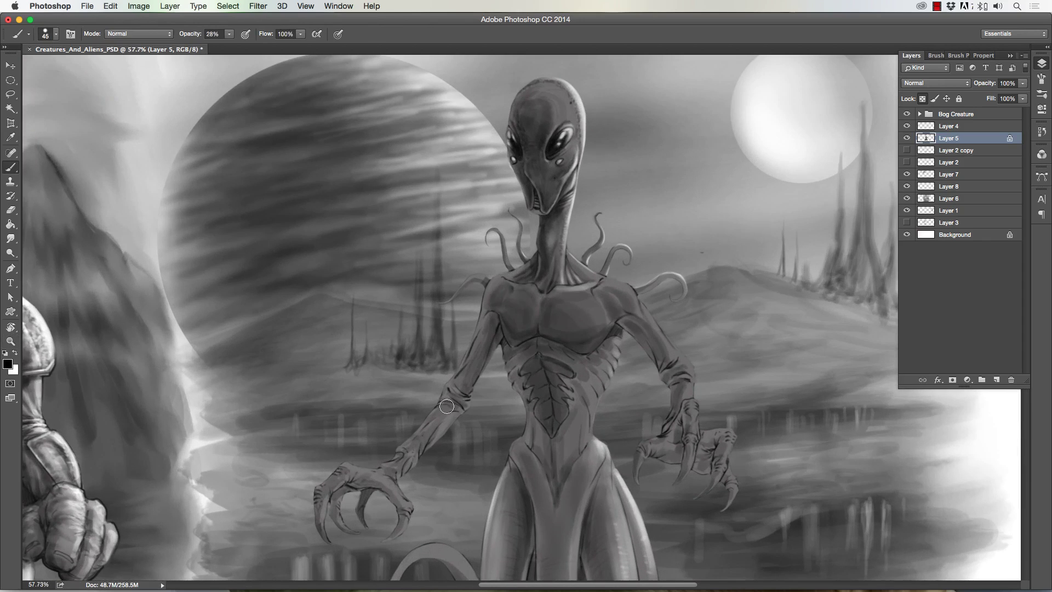
key("x")
key("bracketleft")
key("bracketleft")
key("bracketleft")
key("bracketleft")
key("bracketleft")
key("bracketleft")
mouse_move(691, 366)
left_mouse_down()
mouse_move(691, 407)
mouse_move(732, 482)
left_mouse_up()
left_click_drag(670, 350, 642, 304)
Add finer white highlights to the alien's shoulders, lower chest edge, other arm and hand
key("bracketleft")
left_click_drag(480, 293, 481, 329)
mouse_move(575, 337)
left_mouse_down()
mouse_move(602, 351)
mouse_move(515, 241)
left_mouse_up()
left_click_drag(373, 398, 372, 441)
left_click_drag(408, 355, 432, 324)
mouse_move(456, 269)
left_mouse_down()
mouse_move(439, 321)
mouse_move(429, 313)
left_mouse_up()
left_click_drag(668, 343, 688, 349)
left_click_drag(651, 310, 645, 335)
Shade the alien's ribs, waist, hips and arms with black at 28% opacity using a larger brush
key("bracketright")
key("bracketright")
key("bracketright")
key("x")
mouse_move(581, 349)
left_mouse_down()
mouse_move(514, 349)
mouse_move(567, 388)
left_mouse_up()
left_click_drag(595, 468, 631, 444)
left_click_drag(500, 310, 490, 392)
left_click_drag(520, 351, 507, 493)
left_click_drag(482, 430, 406, 488)
left_click_drag(587, 372, 553, 479)
left_click_drag(680, 386, 575, 460)
left_click_drag(674, 438, 641, 478)
Paint dark cross bands over the central leg tentacles and the curling tentacles nearest the Bog Creature
key("z")
mouse_move(673, 321)
left_mouse_down()
mouse_move(602, 321)
mouse_move(690, 321)
left_mouse_up()
key("b")
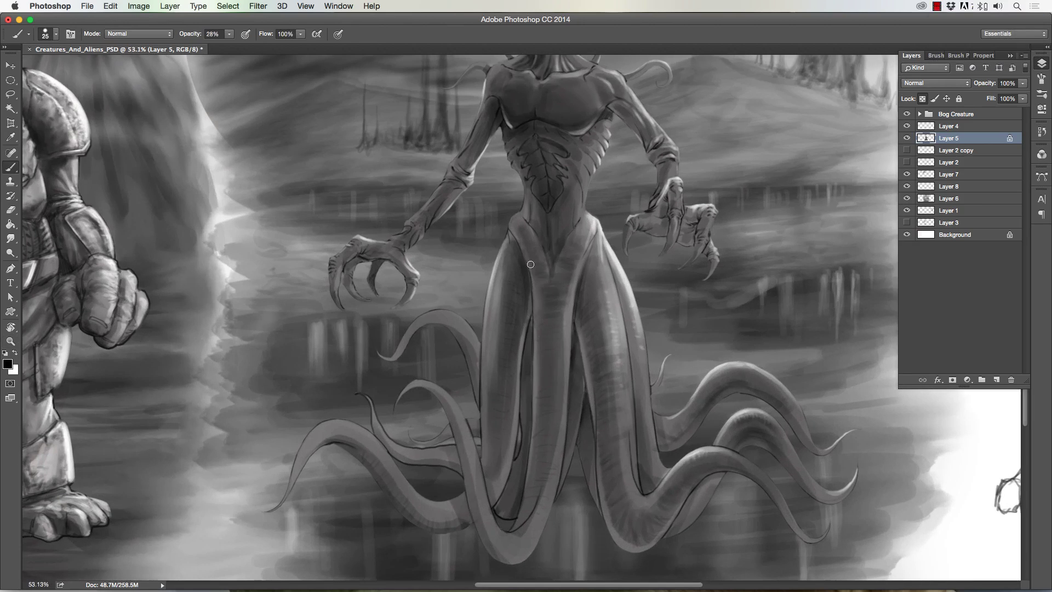
key("bracketleft")
left_click_drag(510, 413, 491, 488)
mouse_move(526, 556)
left_mouse_down()
mouse_move(476, 521)
mouse_move(406, 387)
mouse_move(471, 463)
left_mouse_up()
mouse_move(416, 384)
left_mouse_down()
mouse_move(463, 473)
mouse_move(416, 515)
mouse_move(351, 438)
mouse_move(297, 458)
left_mouse_up()
Streak white highlights over the banding and tip of the outermost lower tentacle on the Bog Creature's side
key("bracketleft")
key("bracketleft")
key("bracketleft")
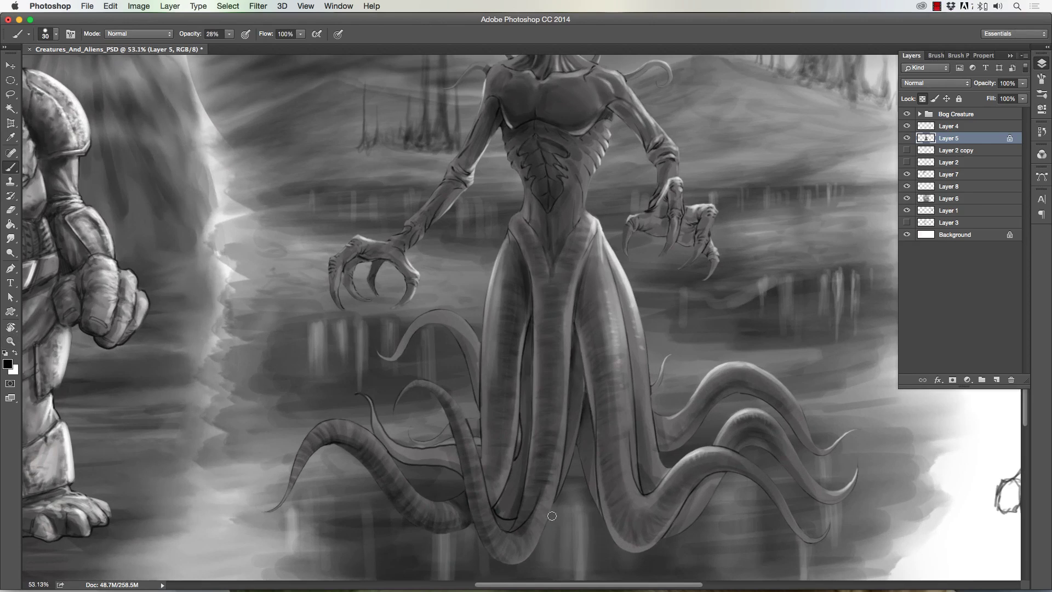
key("x")
mouse_move(330, 421)
left_mouse_down()
mouse_move(313, 440)
mouse_move(361, 422)
mouse_move(382, 462)
mouse_move(298, 477)
left_mouse_up()
left_click_drag(356, 457, 403, 512)
key("bracketleft")
key("bracketleft")
key("bracketleft")
key("bracketleft")
key("bracketleft")
key("bracketleft")
key("bracketright")
key("bracketright")
left_click_drag(312, 454, 267, 510)
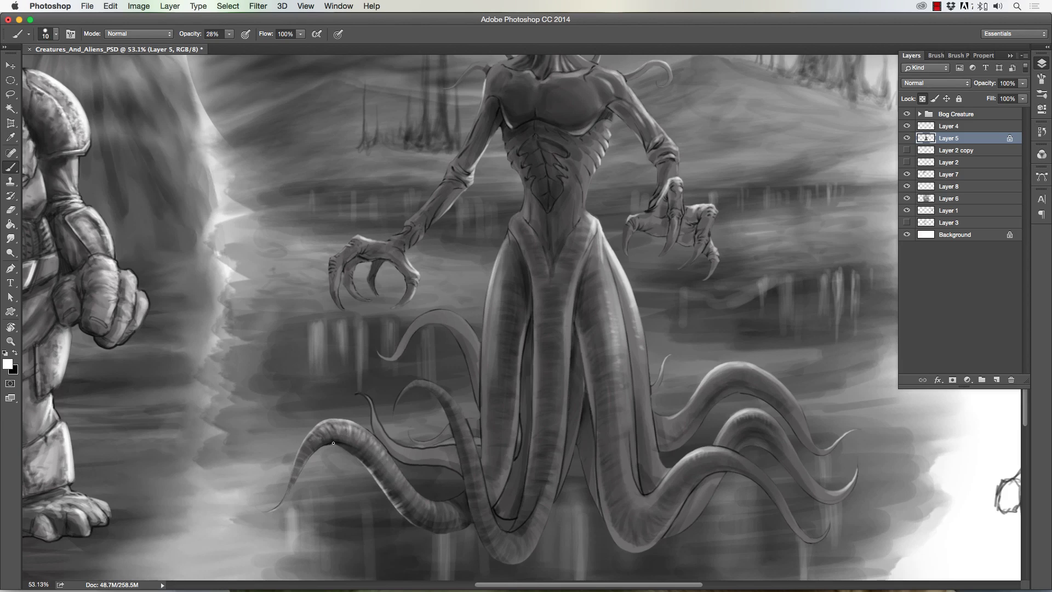
Brush white highlights along the rims of the looping front tentacle and the raised curled tentacles
key("bracketright")
left_click_drag(476, 529, 521, 565)
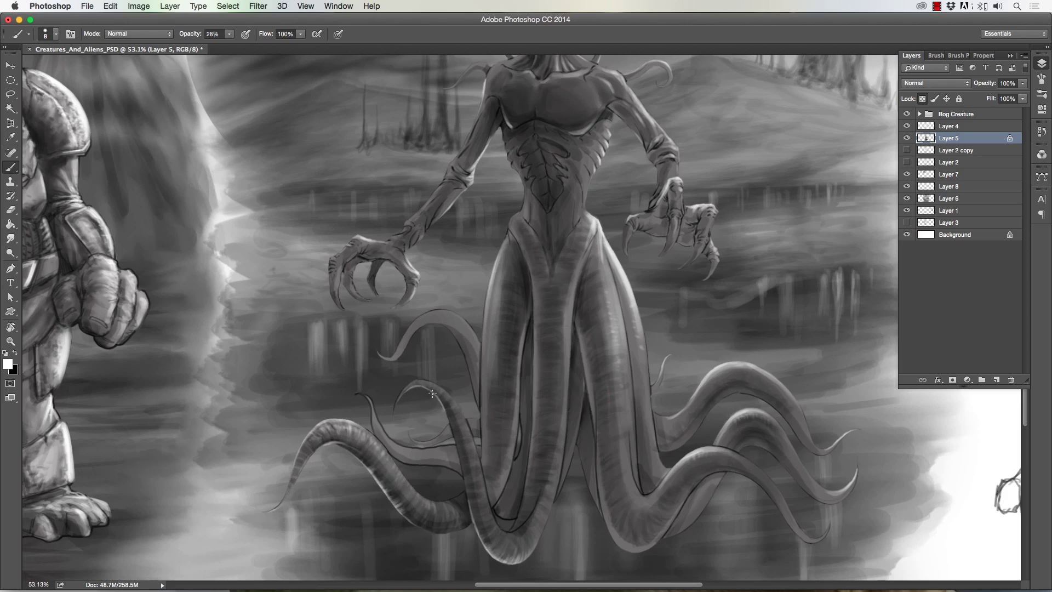
key("bracketright")
key("bracketright")
key("bracketright")
key("bracketright")
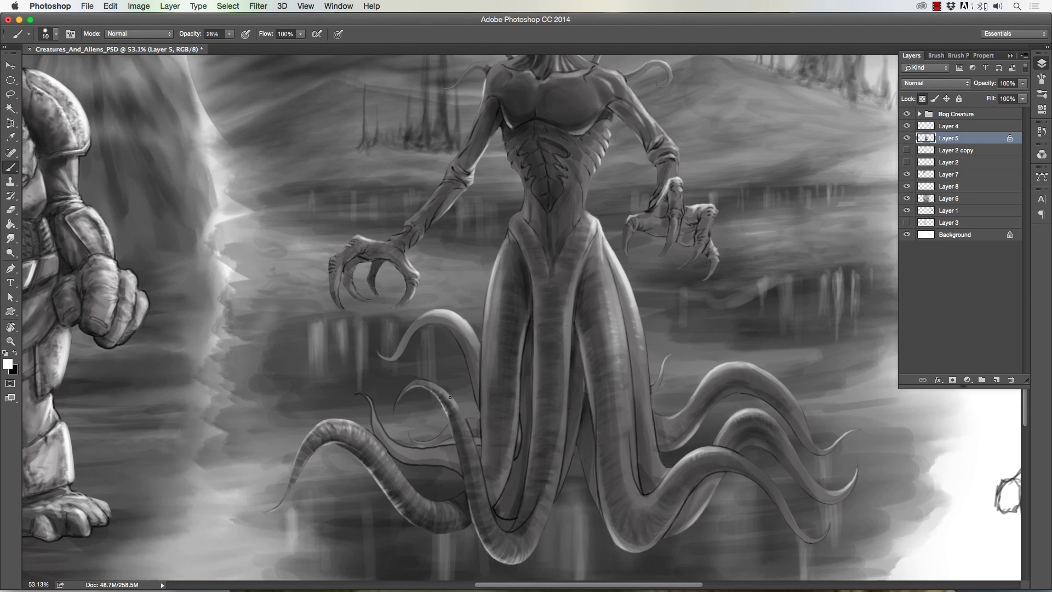
Dab small white speckles down the central and thigh tentacles with a brush of about 6 pixels
key("bracketleft")
key("bracketleft")
key("bracketleft")
key("bracketright")
left_click_drag(565, 360, 553, 362)
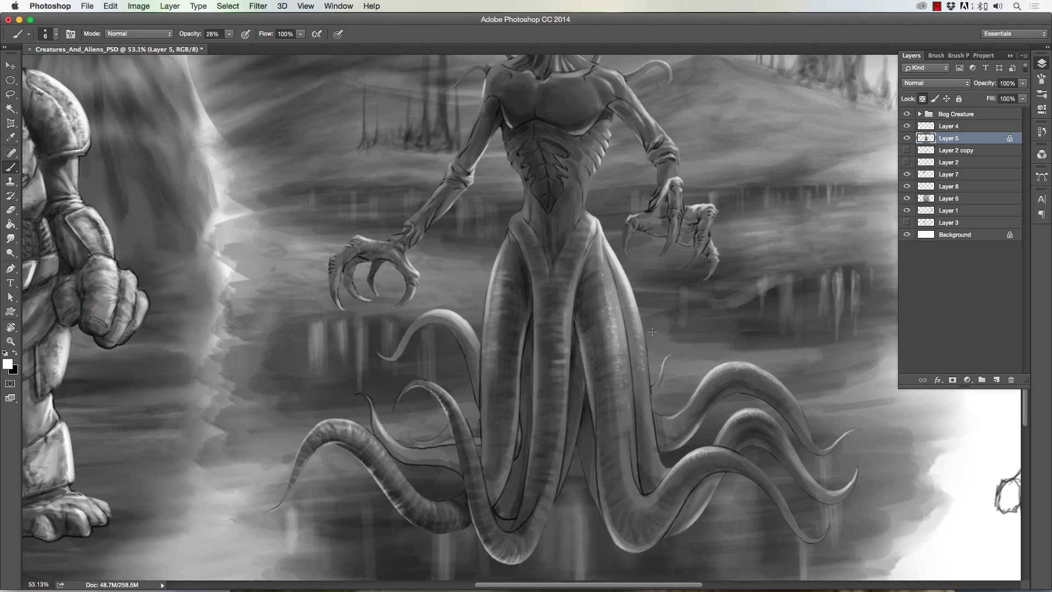
key("ctrl+0")
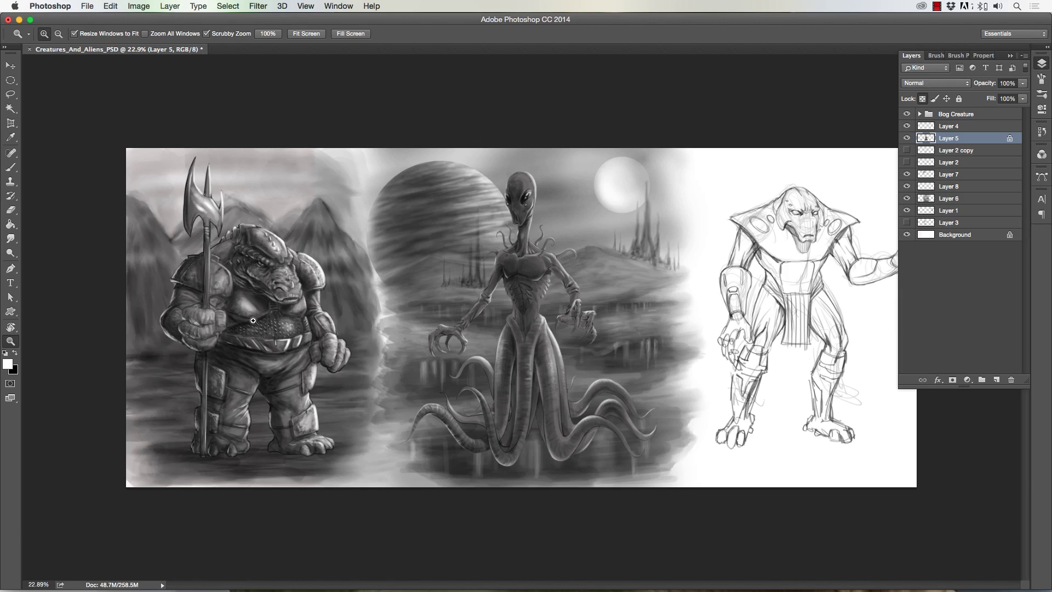
Blend the outlines and tones of the alien's chest, shoulders and arms with the Smudge tool at 81% strength
scroll(535, 289, "up", 5)
key("r")
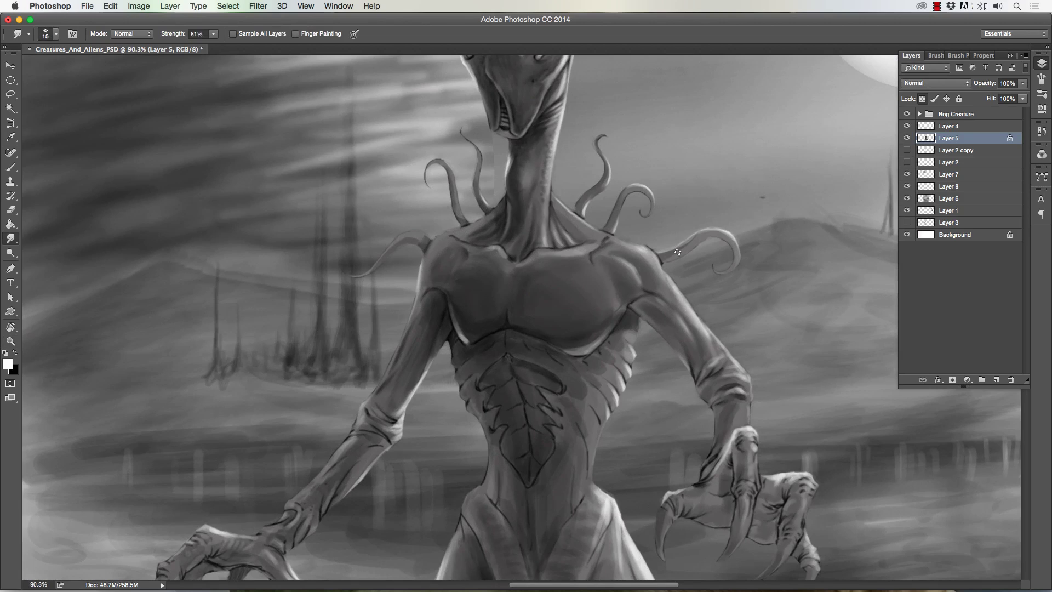
key("bracketright")
key("bracketright")
key("bracketleft")
key("bracketleft")
scroll(563, 294, "down", 3)
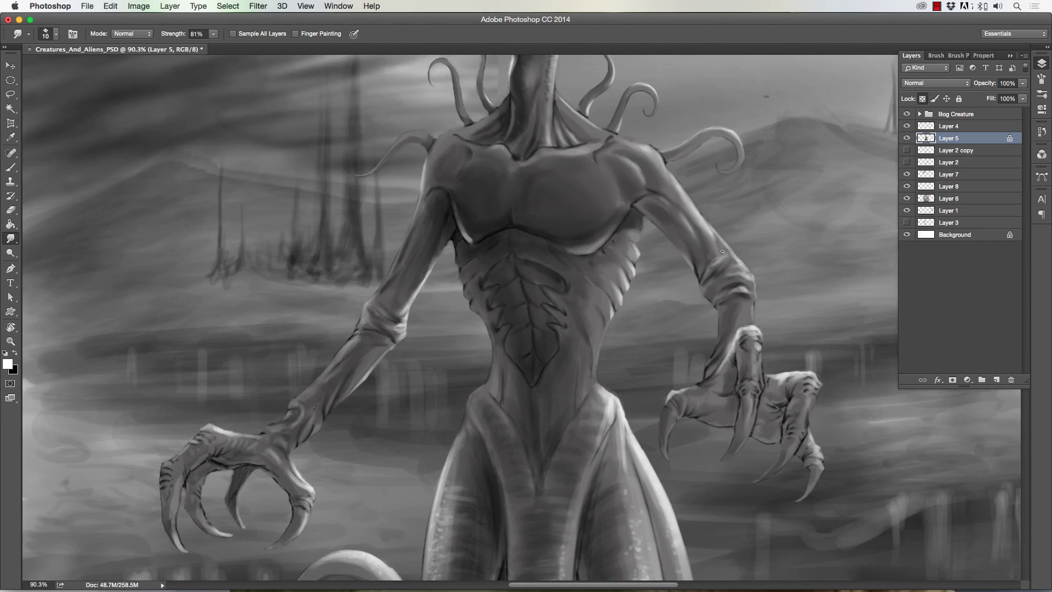
Lighten the edges of the leaf-shaped abdominal plates and smooth the torso tones with the Smudge tool
key("b")
key("bracketright")
key("bracketright")
key("bracketright")
key("bracketright")
key("bracketright")
key("bracketright")
key("bracketright")
key("bracketright")
key("r")
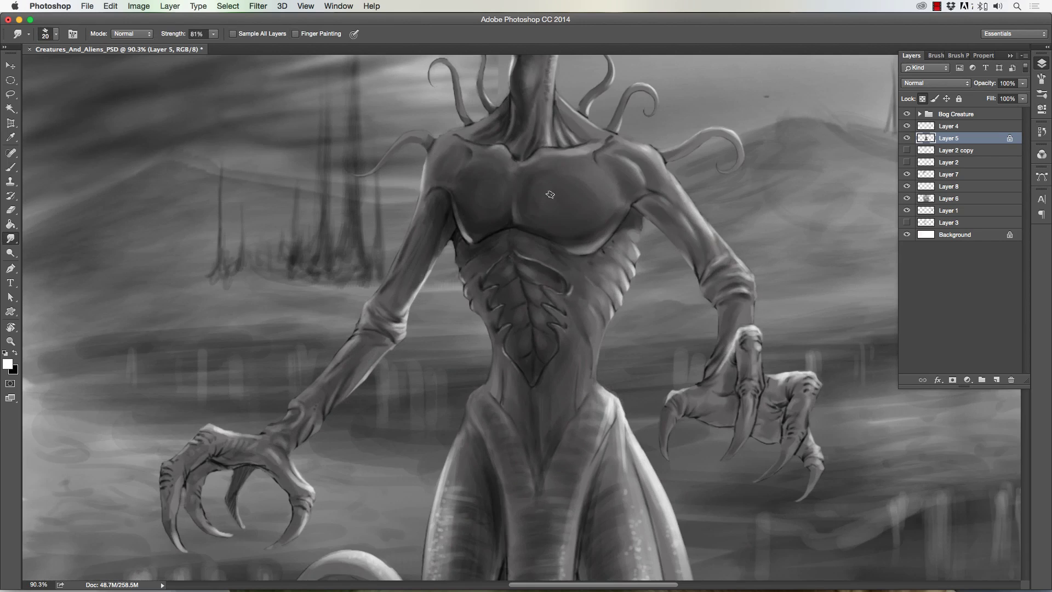
Deepen the creases of the abdominal plates and collarbones with thin black strokes at 28% opacity
key("b")
key("x")
key("bracketright")
key("bracketright")
key("bracketright")
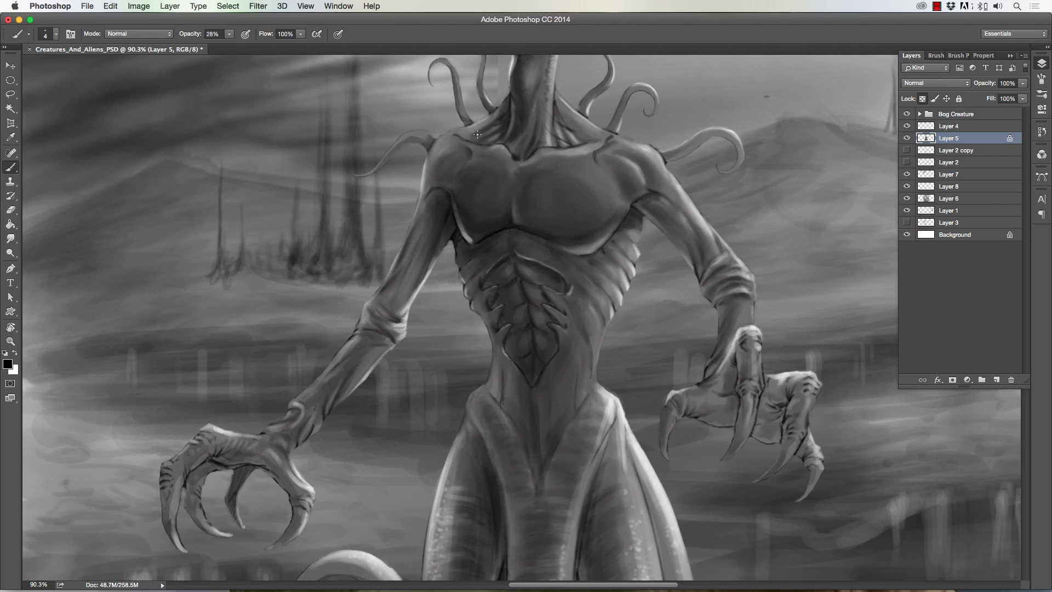
Paint fine white wrinkles across the bridge between the alien's eyes and soften them with the Smudge tool
scroll(517, 104, "up", 10)
key("x")
scroll(486, 252, "up", 2)
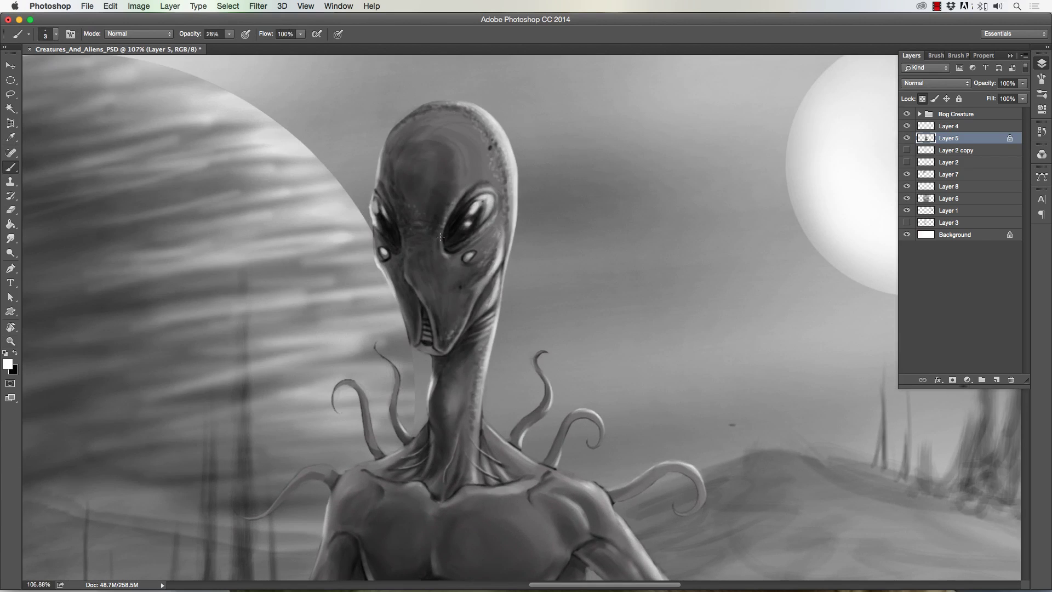
left_click_drag(424, 230, 408, 226)
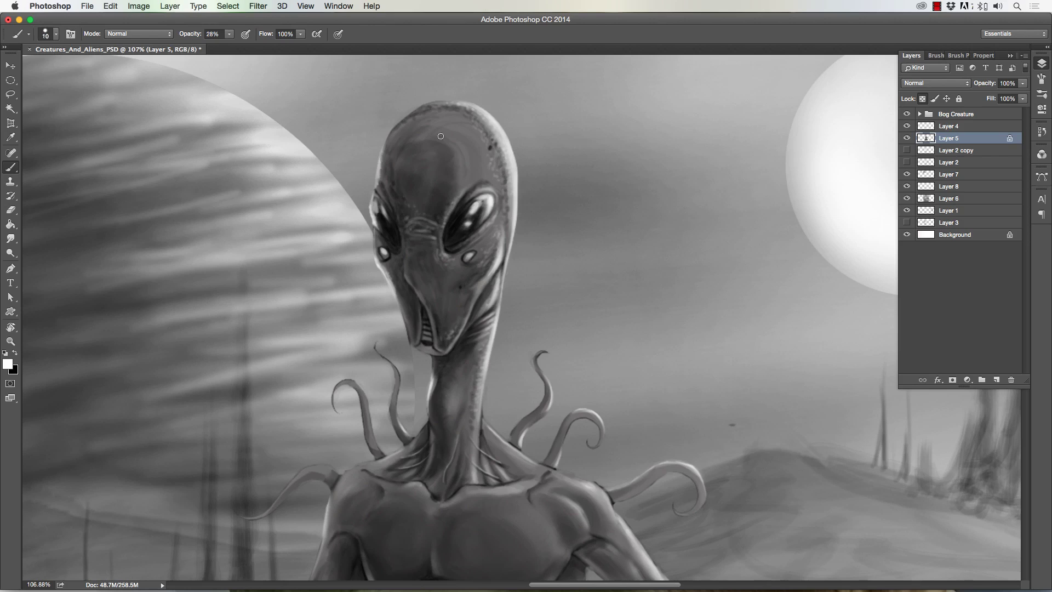
key("r")
key("b")
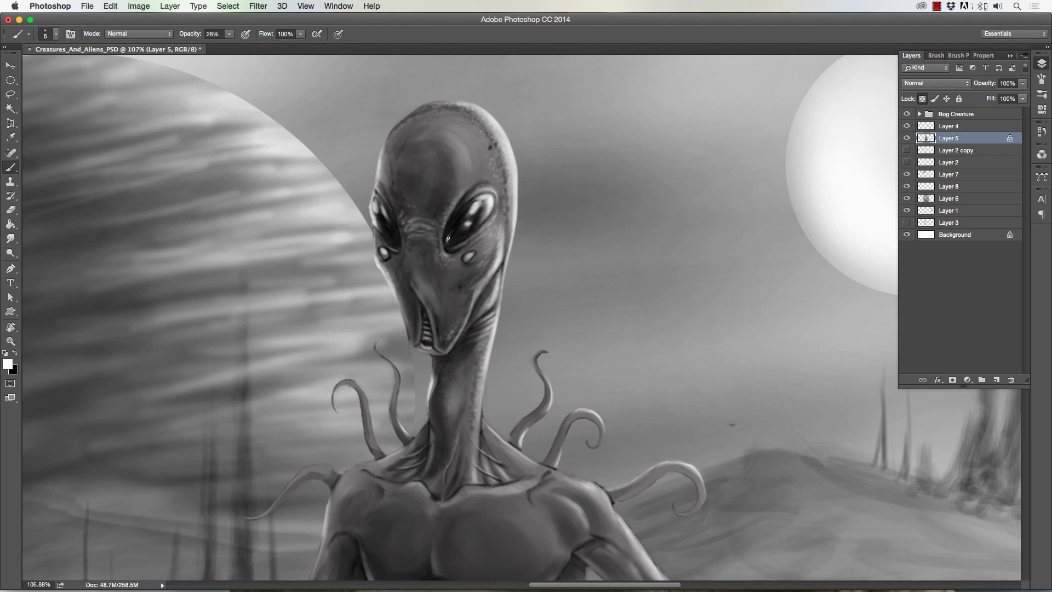
Darken the alien's forehead, brow and muzzle with black, moving from fine strokes to a large brush
scroll(338, 102, "up", 3)
key("x")
mouse_move(496, 304)
left_mouse_down()
mouse_move(488, 318)
mouse_move(481, 300)
mouse_move(517, 296)
left_mouse_up()
left_click_drag(485, 329, 510, 309)
key("bracketright")
key("bracketright")
key("bracketright")
key("bracketright")
key("bracketright")
key("bracketright")
key("bracketright")
key("bracketright")
key("bracketright")
left_click_drag(493, 263, 540, 378)
left_click_drag(477, 164, 526, 230)
left_click_drag(520, 159, 597, 203)
Restore the brow wrinkles and add light speckles around the eyes with a fine white brush at 45% opacity, then smudge them
key("bracketleft")
key("bracketleft")
key("bracketleft")
key("bracketleft")
key("bracketleft")
key("bracketleft")
key("bracketleft")
key("bracketleft")
key("x")
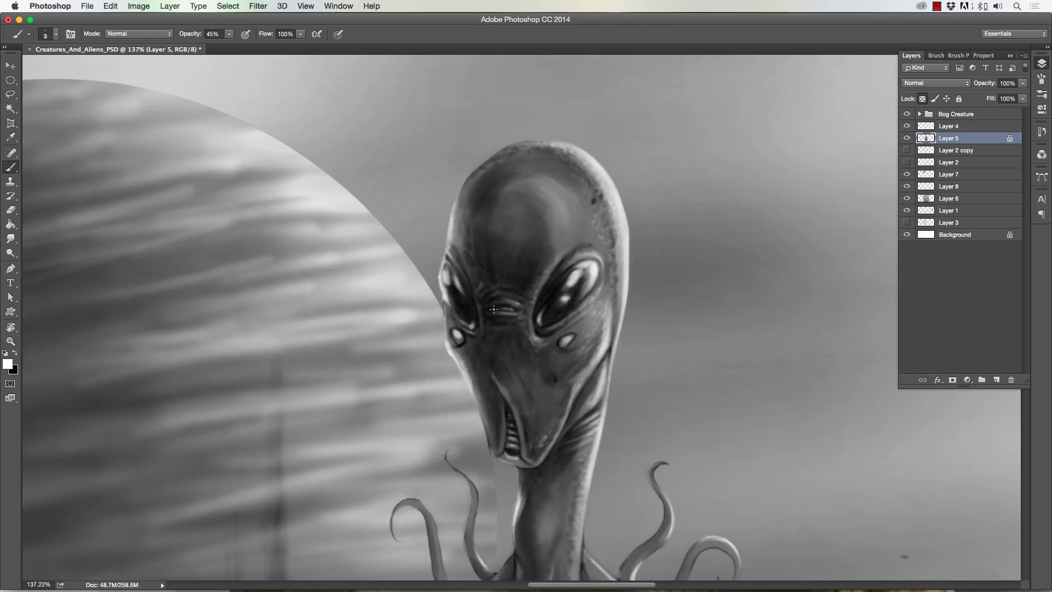
key("r")
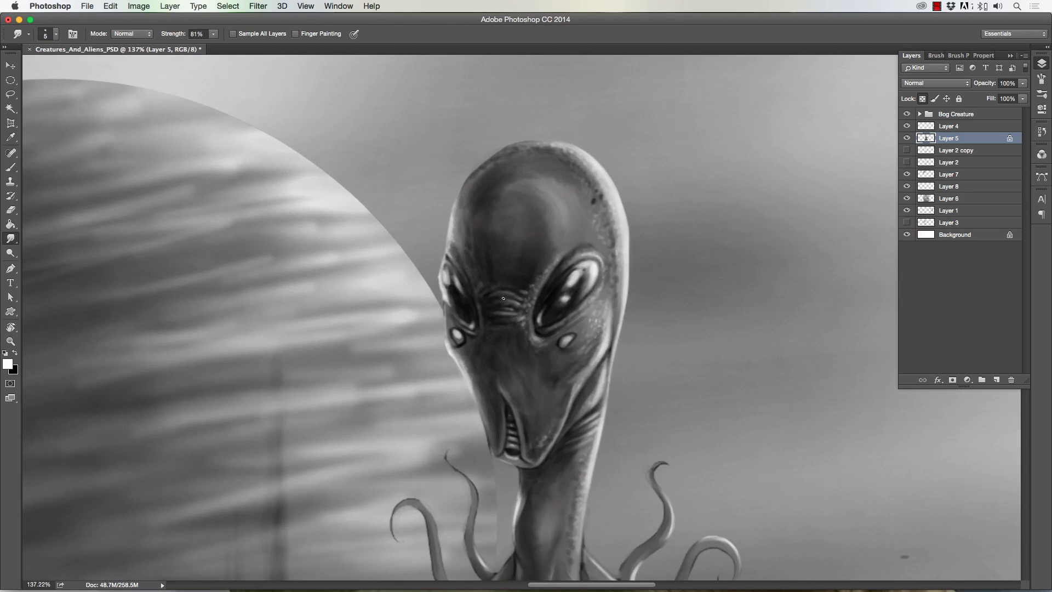
Add tiny black speckles to the alien's forehead, cheek and muzzle at 45% opacity
key("b")
key("x")
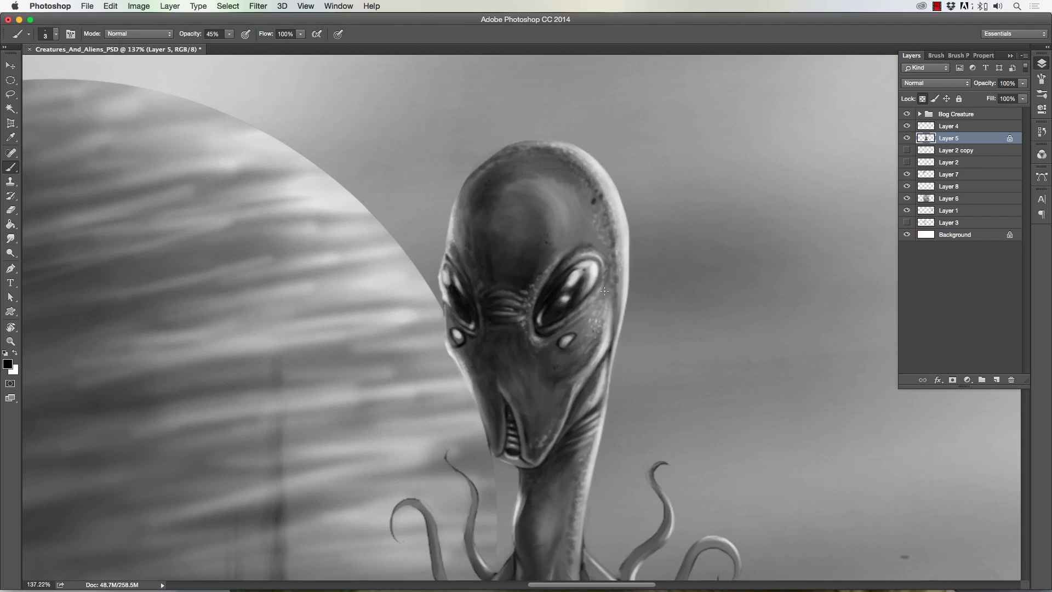
key("bracketleft")
key("bracketleft")
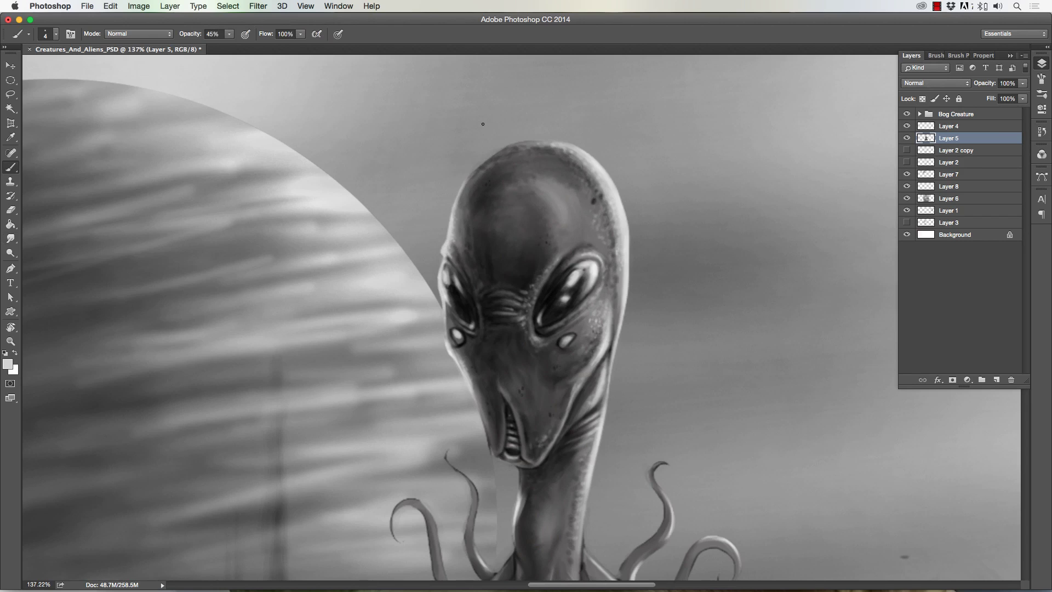
Mottle the alien's chest, collarbones and shoulders with fine black texture strokes at 45% opacity
scroll(500, 300, "down", 5)
scroll(635, 340, "up", 4)
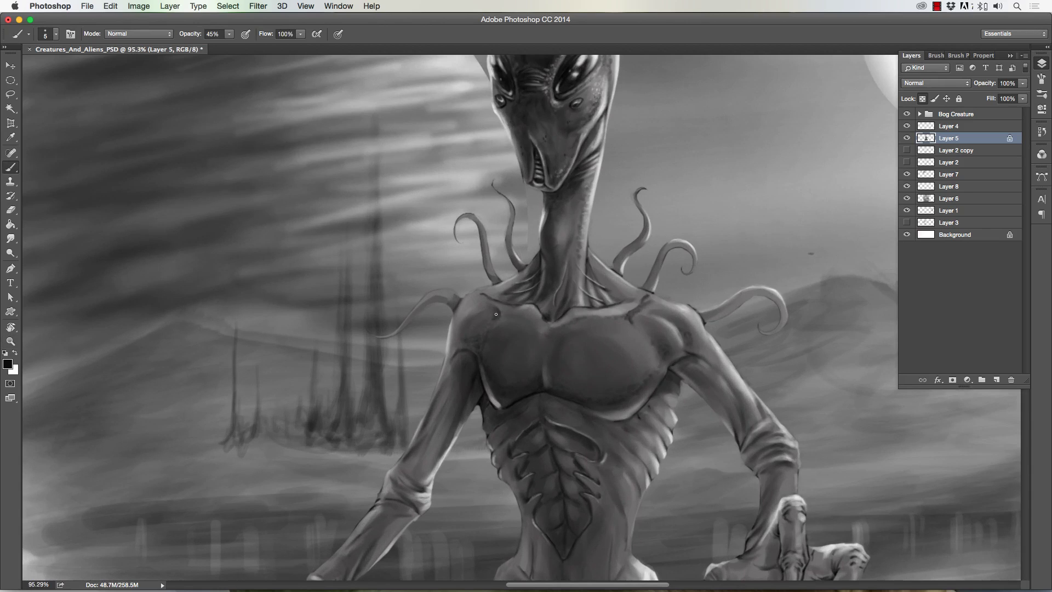
key("bracketright")
scroll(741, 418, "up", 2)
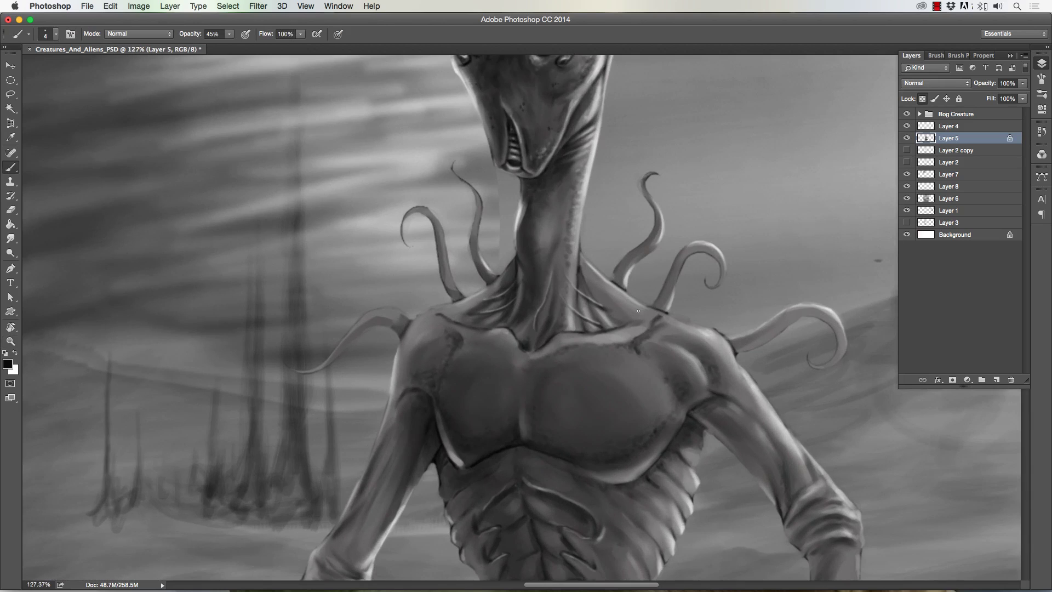
key("bracketright")
left_click_drag(279, 363, 276, 356)
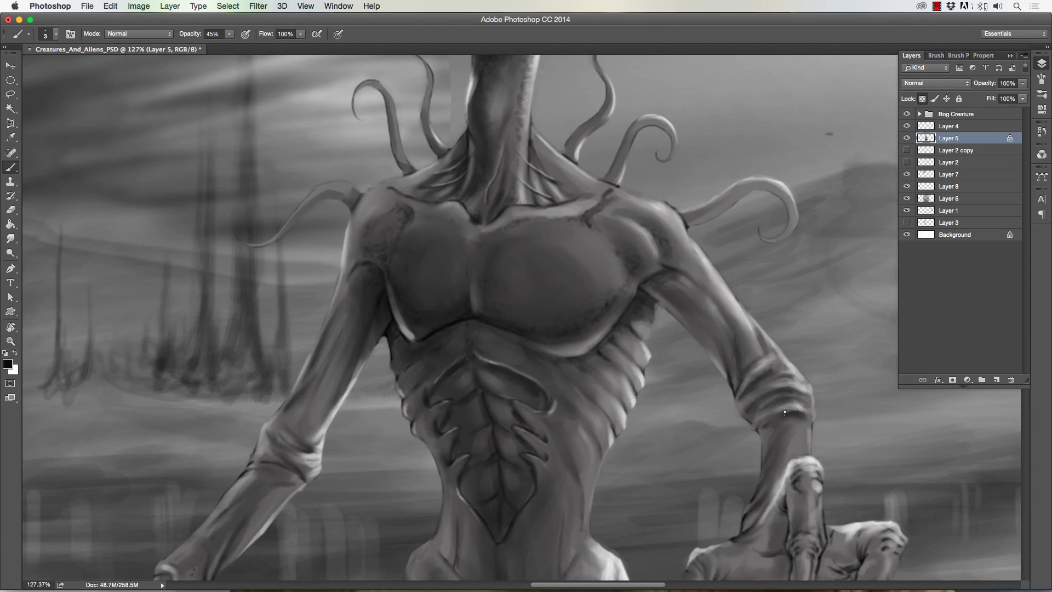
Pick a light grey and speckle the alien's chest, shoulder tentacles and upper arm with a brush of about 3 pixels
left_click(579, 316, "alt")
key("bracketright")
key("slash")
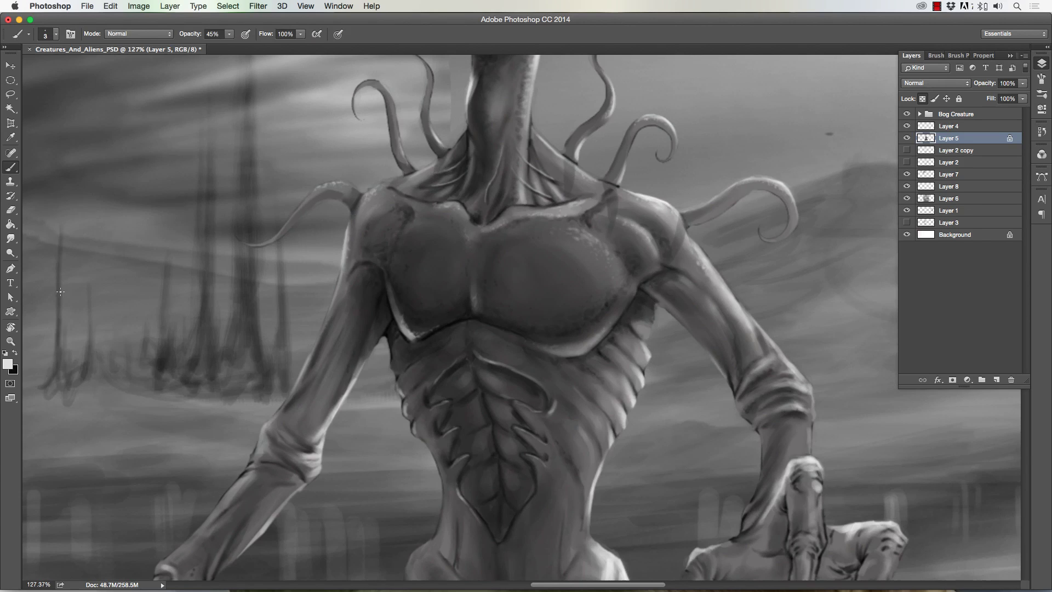
Burn the shadows of the alien's torso and inner body with the range set to Shadows and 31% exposure
scroll(395, 122, "down", 5)
key("o")
left_click_drag(515, 280, 527, 337)
key("bracketleft")
key("alt+shift+s")
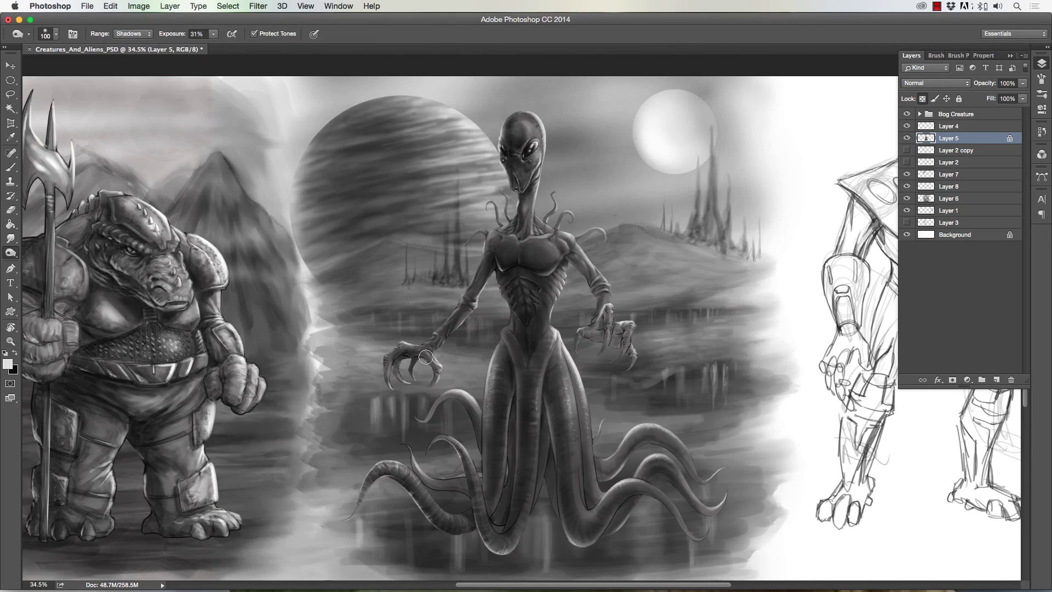
Darken the gaps between the central leg tentacles and strengthen their banding with black at 45% opacity
key("b")
scroll(453, 353, "up", 3)
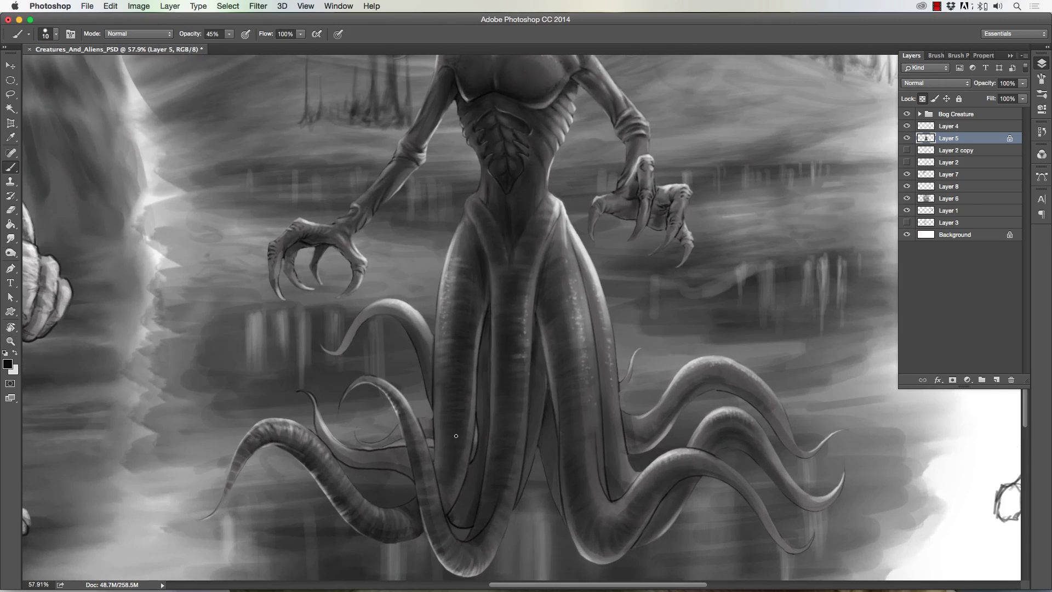
key("bracketright")
mouse_move(556, 512)
left_mouse_down()
mouse_move(542, 455)
mouse_move(550, 336)
left_mouse_up()
key("bracketleft")
key("bracketleft")
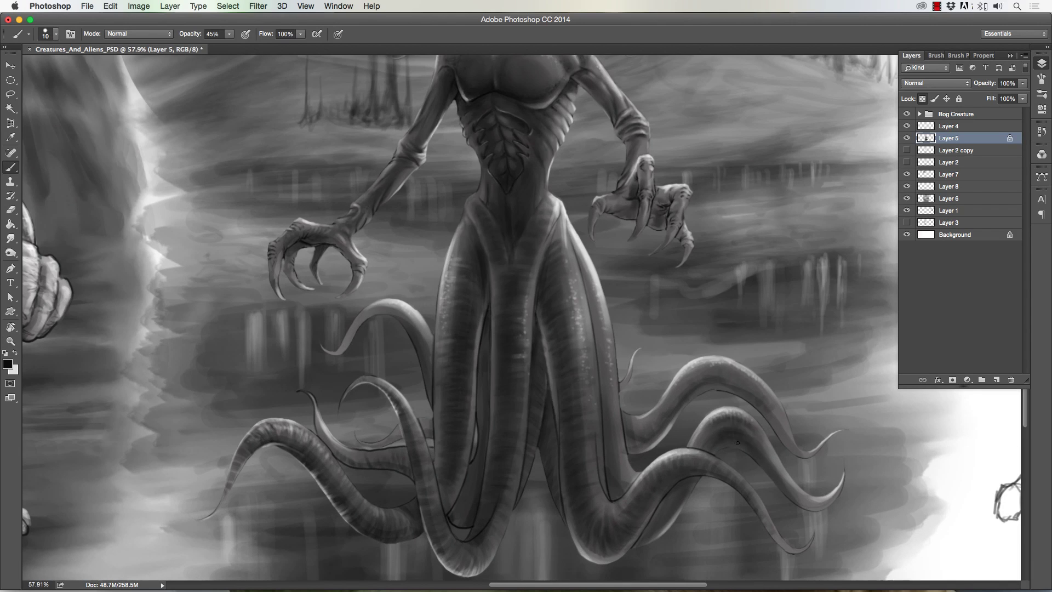
Paint dark cross bands and undersides on the curling tentacles beneath the moon with a brush of up to 20 pixels
mouse_move(706, 383)
left_mouse_down()
mouse_move(767, 416)
mouse_move(794, 452)
left_mouse_up()
left_click_drag(706, 377, 688, 408)
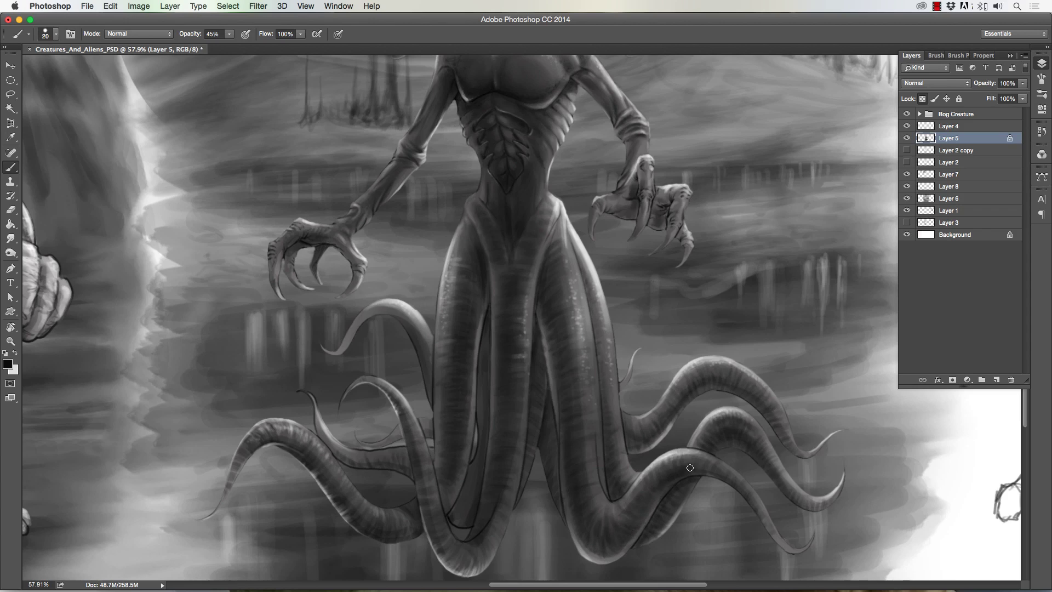
key("bracketright")
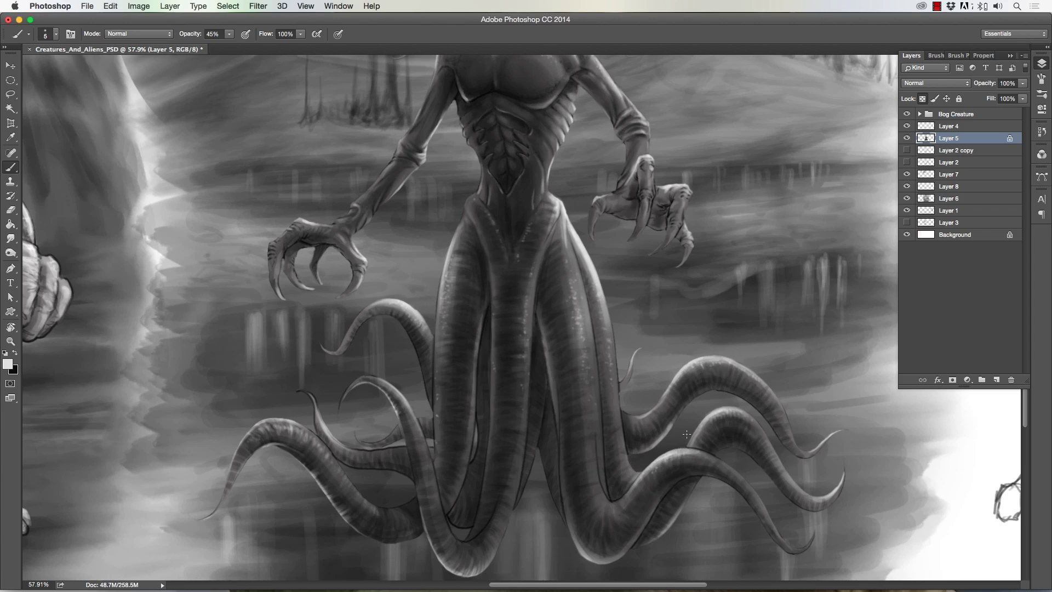
Dodge the alien's lit areas with the range set to Highlights and 30% exposure
key("o")
scroll(548, 471, "down", 5)
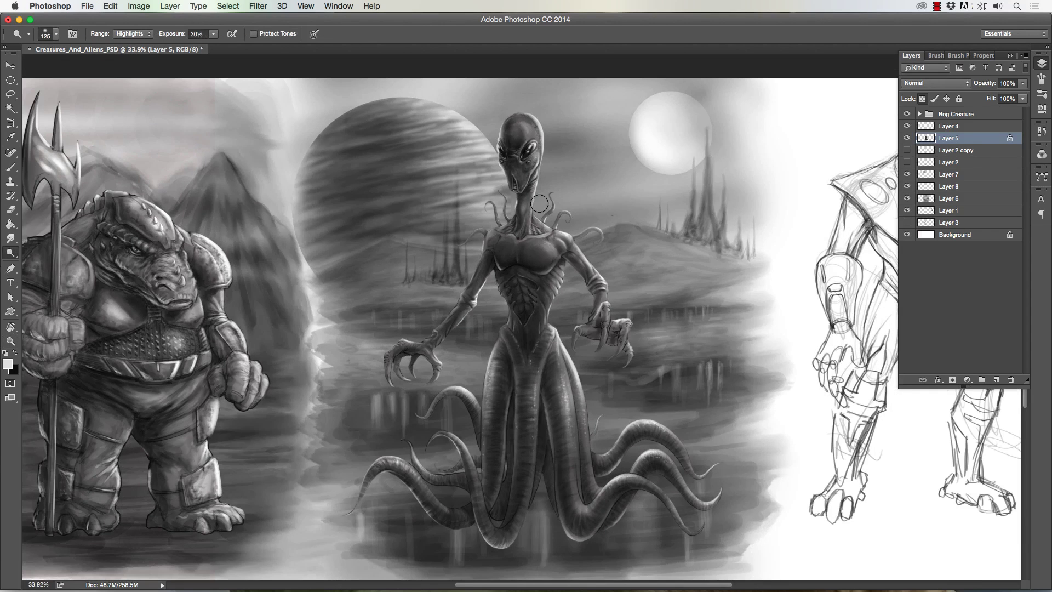
key("z")
scroll(545, 402, "down", 1)
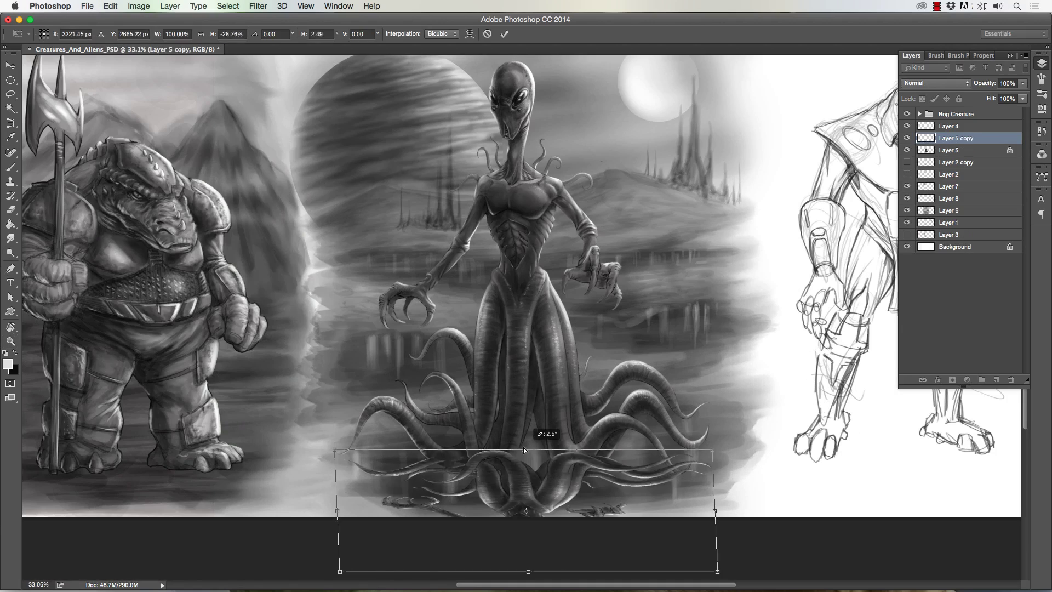
Apply the skewed, flattened alien copy as the water reflection and duplicate Layer 7 at 67% opacity
key("Return")
scroll(625, 359, "down", 1)
left_click(921, 188)
key("ctrl+j")
key("e")
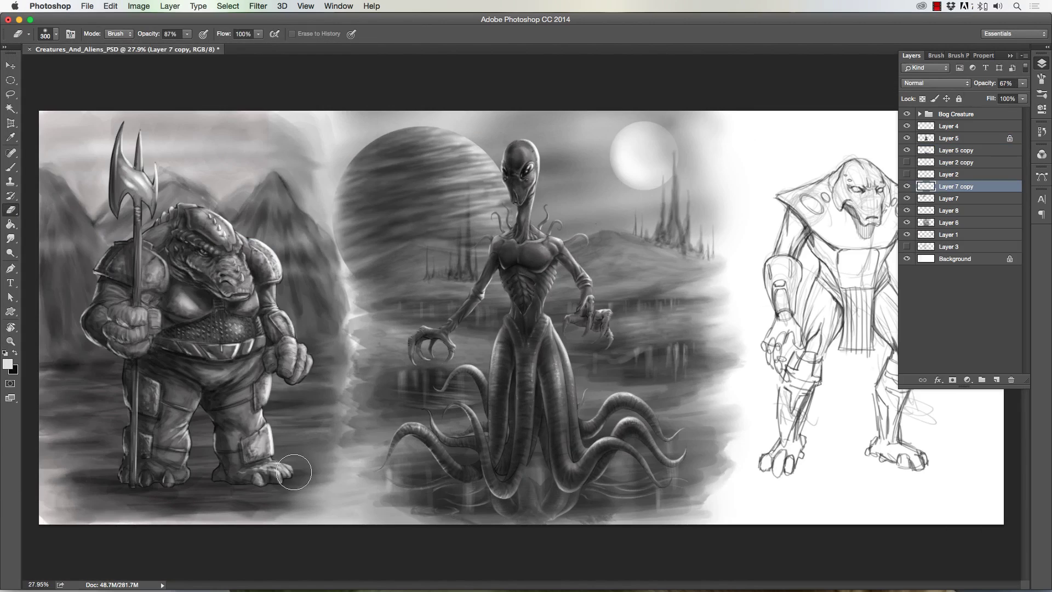
Paint light touches on the distant hill ridge on Layer 6 with the brush at 66% opacity
key("b")
key("alt+bracketleft")
key("alt+bracketleft")
key("alt+bracketleft")
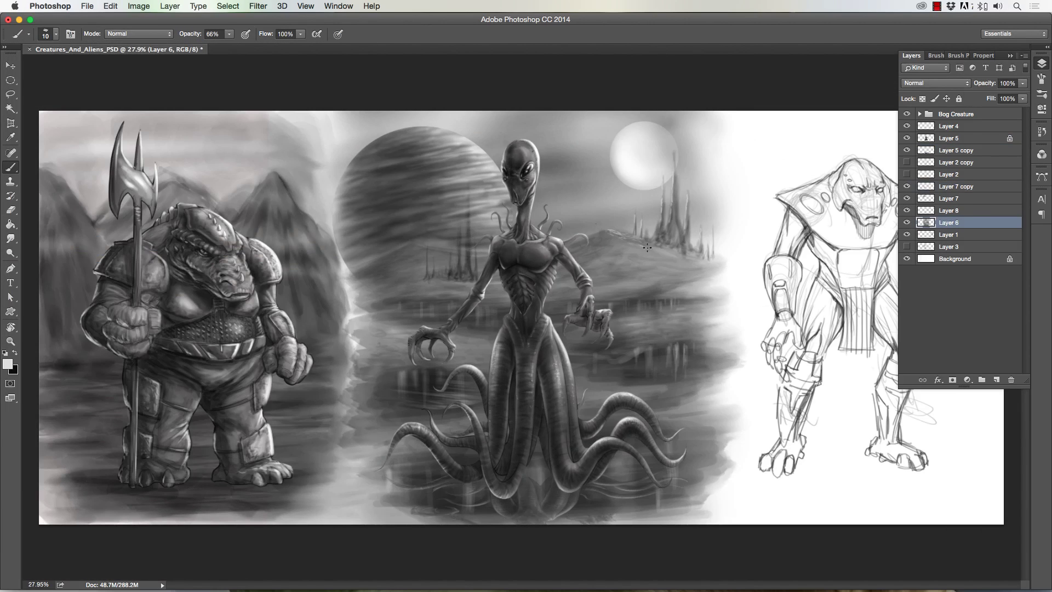
Rename Layer 7 as Big Planet and rework the planet's bands with 30% highlight dodging and black brushwork at 66% opacity
key("alt+bracketright")
key("alt+bracketright")
key("r")
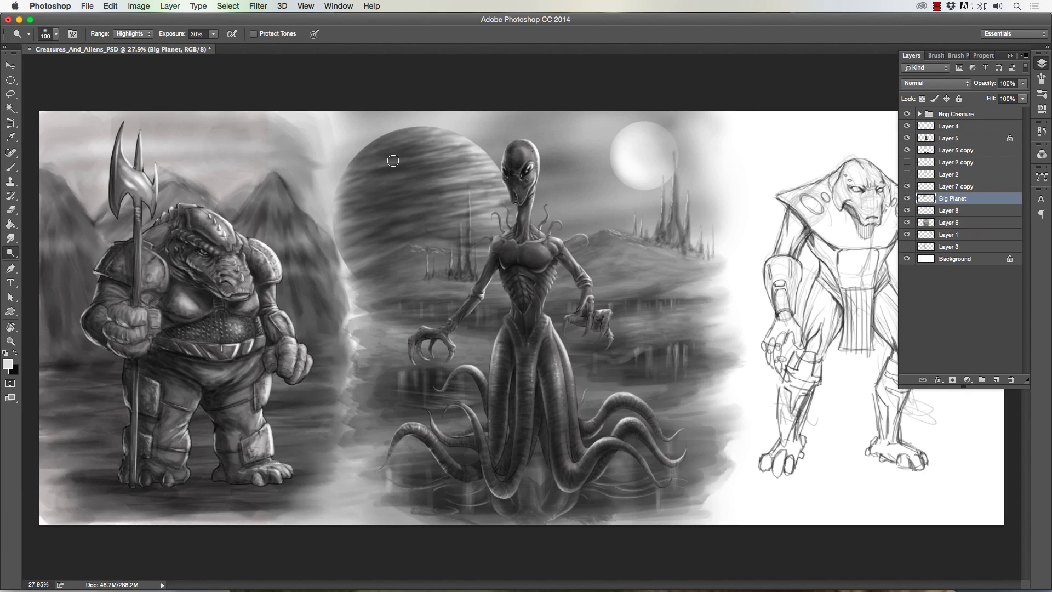
key("shift+r")
key("x")
key("b")
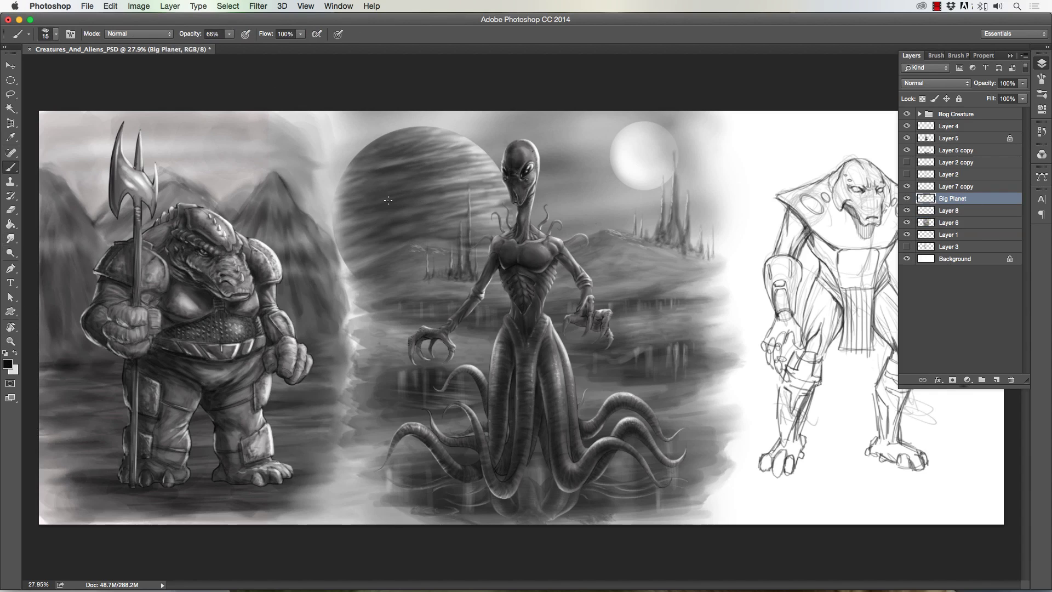
key("bracketright")
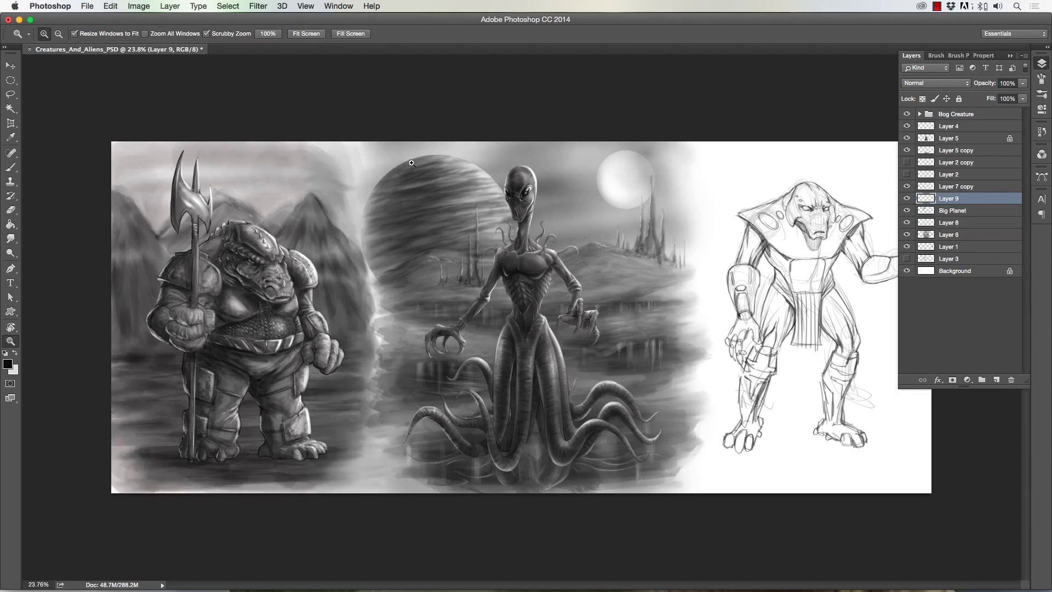
Paint small white stars across the sky on a new layer above Big Planet with a 6 px brush at 100% opacity
key("ctrl+shift+alt+n")
key("x")
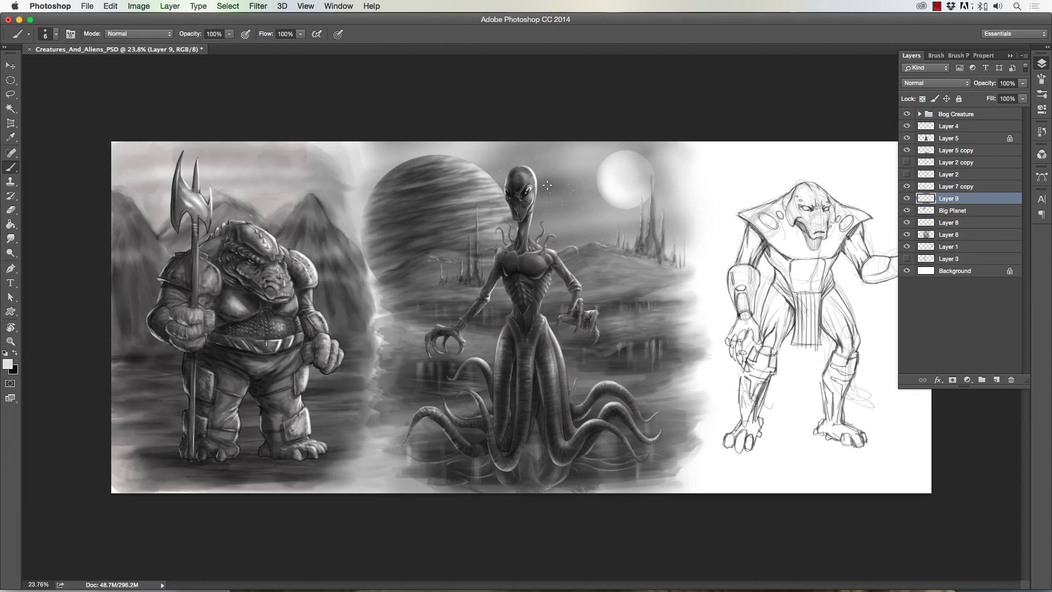
scroll(547, 186, "up", 3)
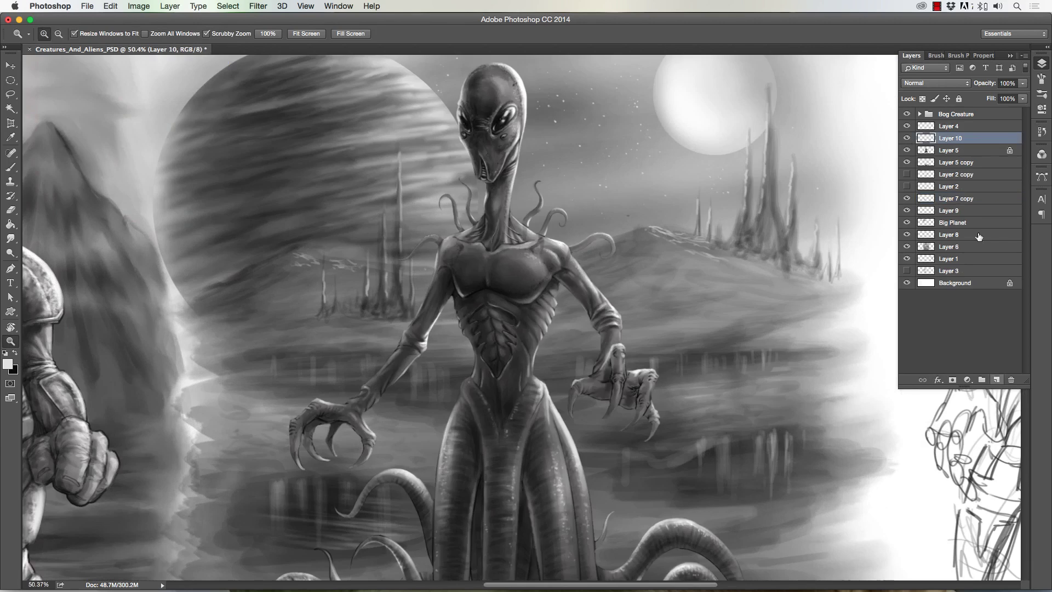
Paint thin light veins on the alien's chest on Layer 10 with a 2 px brush and set the layer opacity to 54%
left_click(56, 34)
double_click(71, 233)
left_click_drag(559, 315, 559, 362)
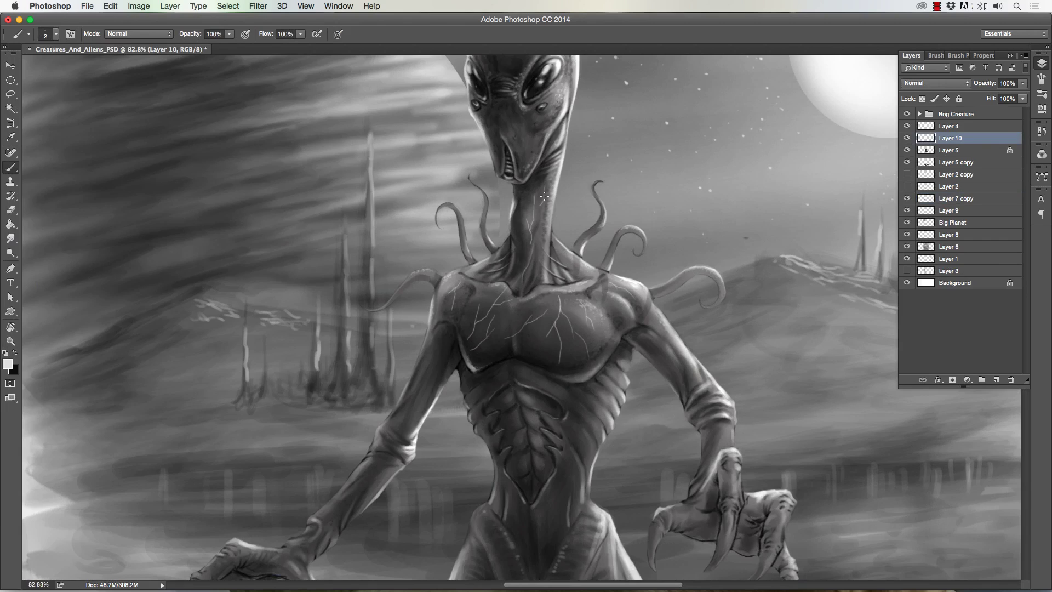
key("5")
key("4")
key("r")
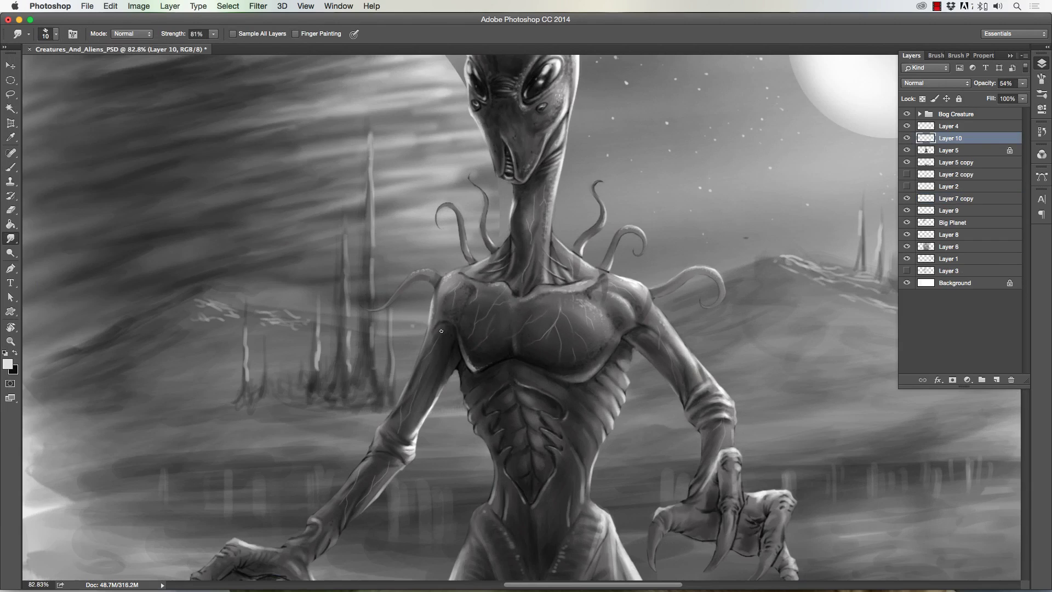
Paint fine veins on the alien's forehead with the 2 px brush and dodge its torso and head
key("b")
scroll(493, 198, "up", 5)
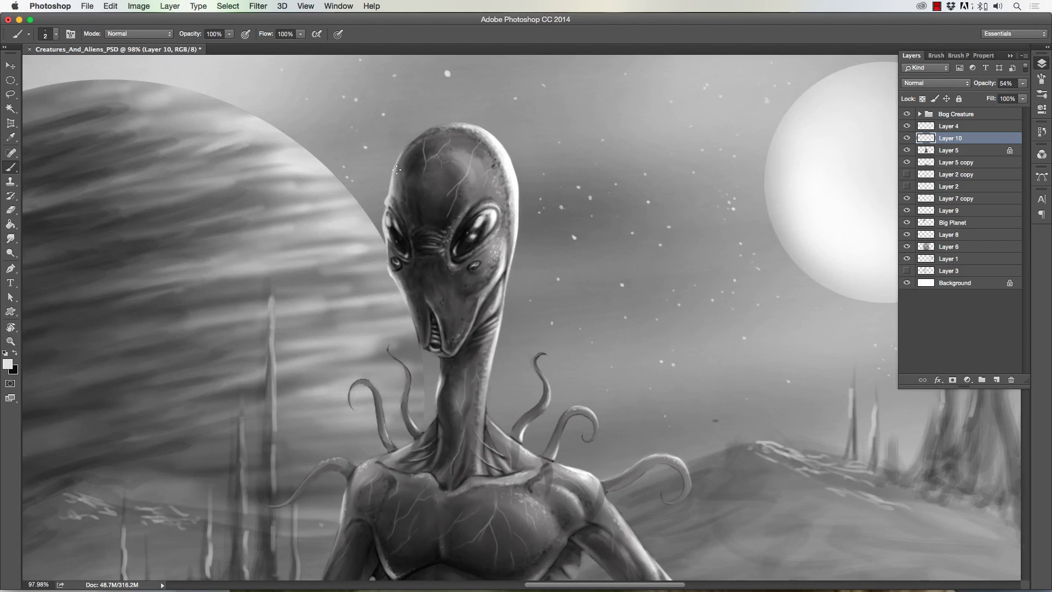
key("r")
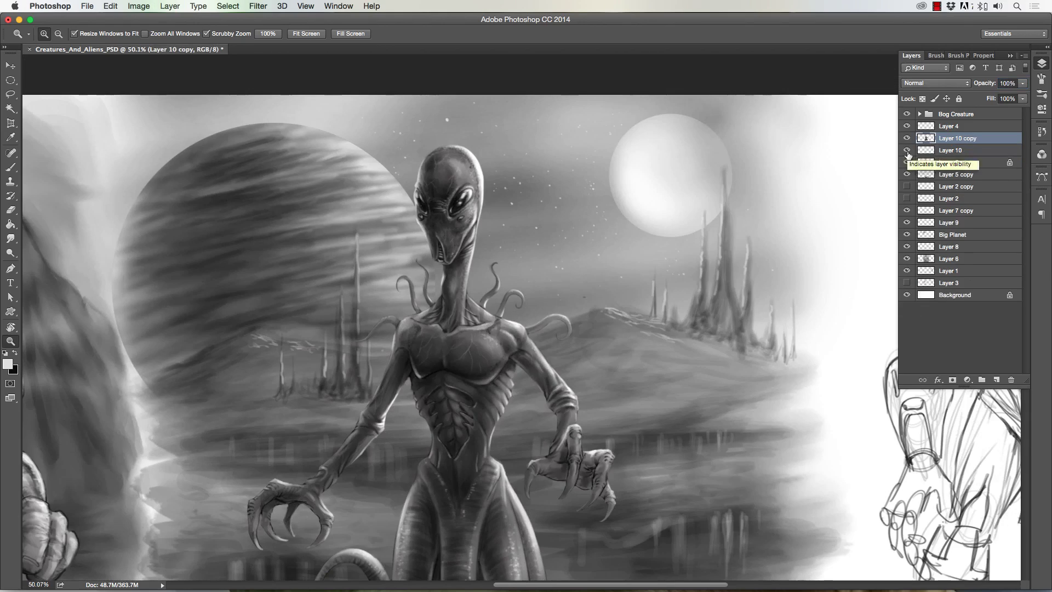
key("o")
left_click_drag(474, 348, 457, 157)
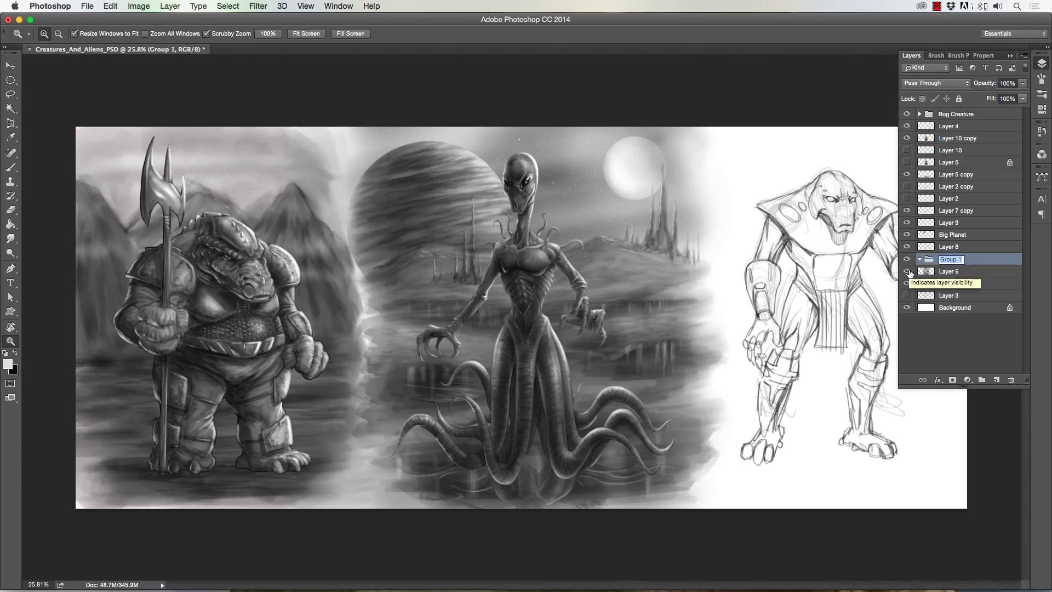
Group the tentacled alien's layers as Tenticle Dude and duplicate the third character's sketch on Layer 1
left_click(947, 128)
left_click(920, 127)
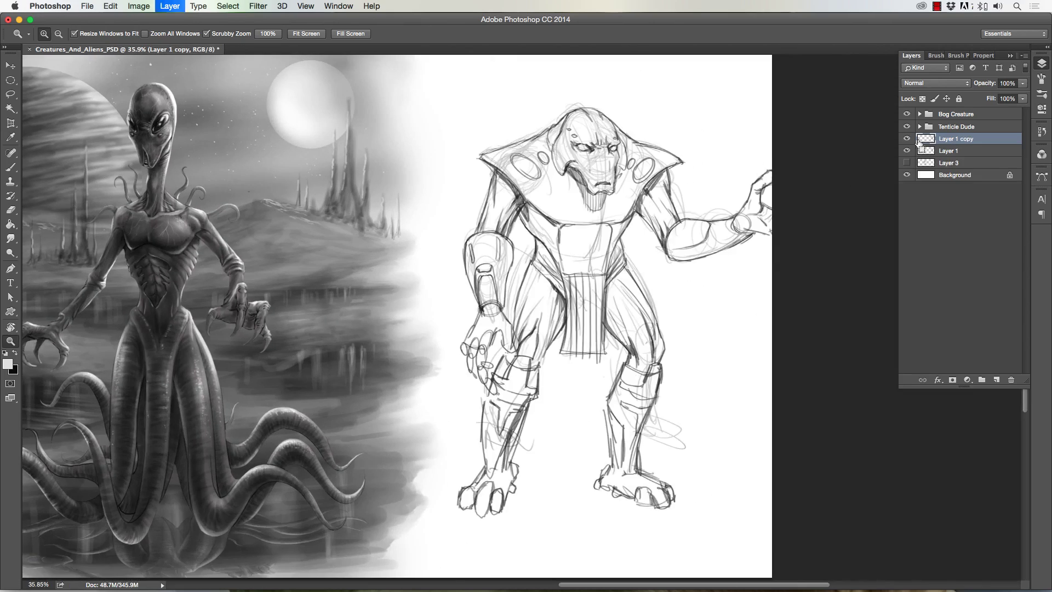
left_click_drag(280, 261, 295, 261)
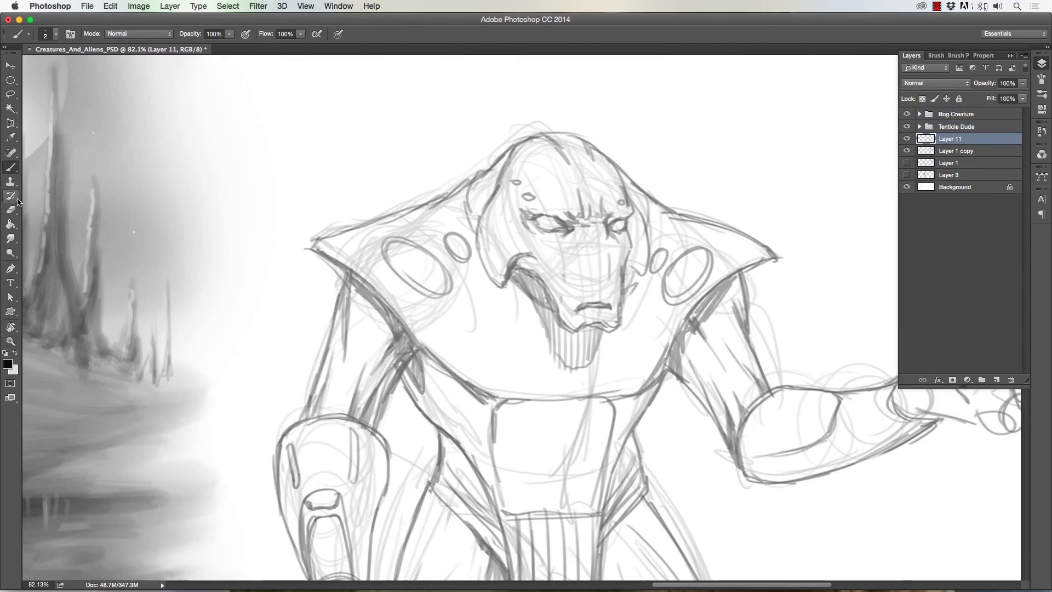
Trace the third alien's lowered arm, forearm guard and adjoining torso contour in black on Layer 11 above the faded sketch
mouse_move(532, 135)
left_mouse_down()
mouse_move(306, 249)
mouse_move(307, 422)
mouse_move(378, 255)
mouse_move(384, 433)
left_mouse_up()
left_click_drag(449, 268, 438, 436)
left_click_drag(501, 324, 463, 457)
left_click_drag(501, 329, 583, 493)
left_click_drag(395, 490, 441, 335)
left_click_drag(430, 281, 403, 388)
Trace the lowered hand's fingers and thumb with the 4 px black brush
left_click_drag(408, 344, 408, 366)
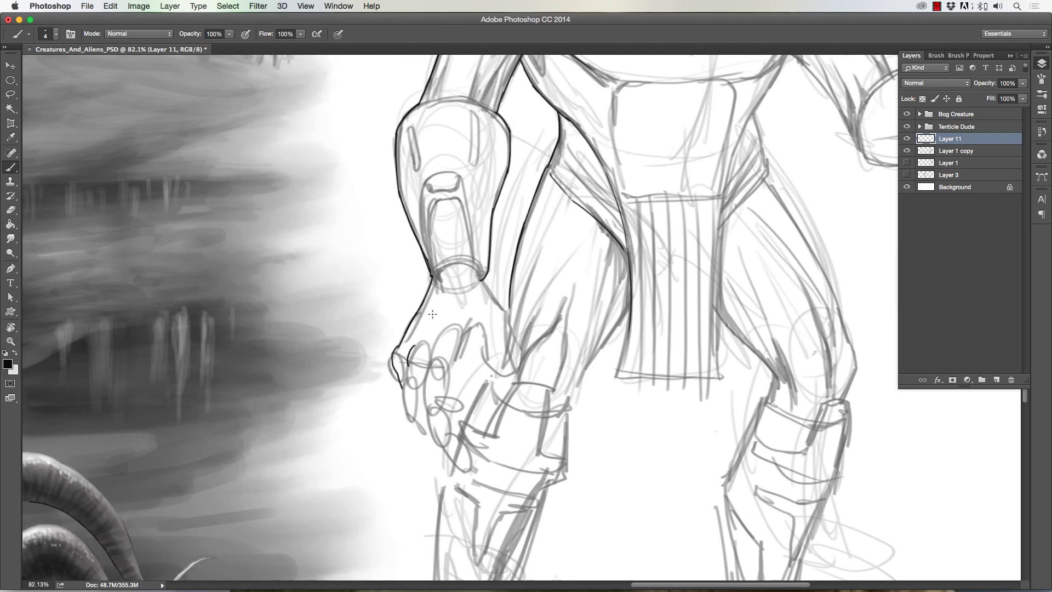
left_click_drag(424, 406, 471, 470)
mouse_move(445, 433)
left_mouse_down()
mouse_move(475, 324)
mouse_move(520, 373)
left_mouse_up()
left_click_drag(478, 277, 507, 318)
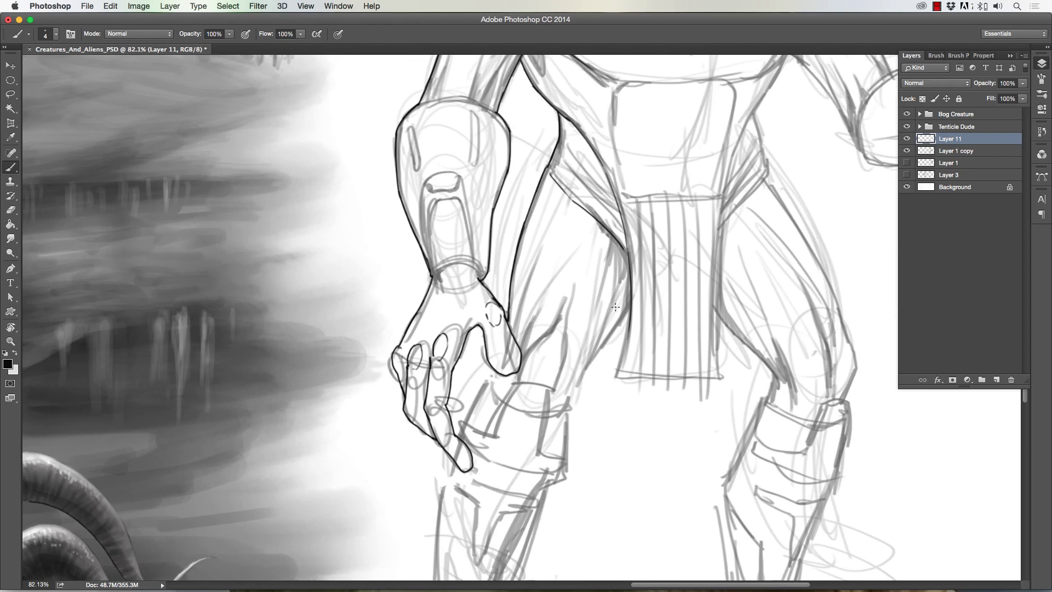
Trace the thigh, knee guard, shin and clawed foot of the leg beneath the lowered hand
left_click_drag(632, 304, 562, 413)
scroll(507, 313, "down", 5)
left_click_drag(456, 272, 447, 311)
left_click_drag(555, 305, 543, 338)
left_click_drag(453, 301, 443, 455)
left_click_drag(544, 335, 505, 443)
left_click_drag(424, 447, 491, 411)
mouse_move(466, 424)
left_mouse_down()
mouse_move(489, 470)
mouse_move(550, 478)
left_mouse_up()
left_click_drag(548, 486, 575, 412)
Trace the opposite body contour and the other leg with its knee guard, shin and clawed foot
scroll(520, 328, "up", 3)
left_click_drag(419, 200, 390, 265)
left_click_drag(384, 205, 338, 255)
scroll(384, 274, "up", 8)
mouse_move(262, 174)
left_mouse_down()
mouse_move(498, 293)
mouse_move(496, 433)
left_mouse_up()
left_click_drag(390, 406, 465, 506)
mouse_move(496, 433)
left_mouse_down()
mouse_move(570, 429)
mouse_move(674, 368)
mouse_move(681, 413)
left_mouse_up()
scroll(493, 329, "down", 10)
mouse_move(567, 273)
left_mouse_down()
mouse_move(580, 238)
mouse_move(608, 296)
left_mouse_up()
mouse_move(519, 241)
left_mouse_down()
mouse_move(496, 349)
mouse_move(490, 489)
mouse_move(520, 534)
left_mouse_up()
scroll(493, 329, "down", 3)
mouse_move(489, 456)
left_mouse_down()
mouse_move(551, 441)
mouse_move(550, 469)
left_mouse_up()
left_click_drag(526, 405, 559, 444)
left_click_drag(520, 200, 472, 359)
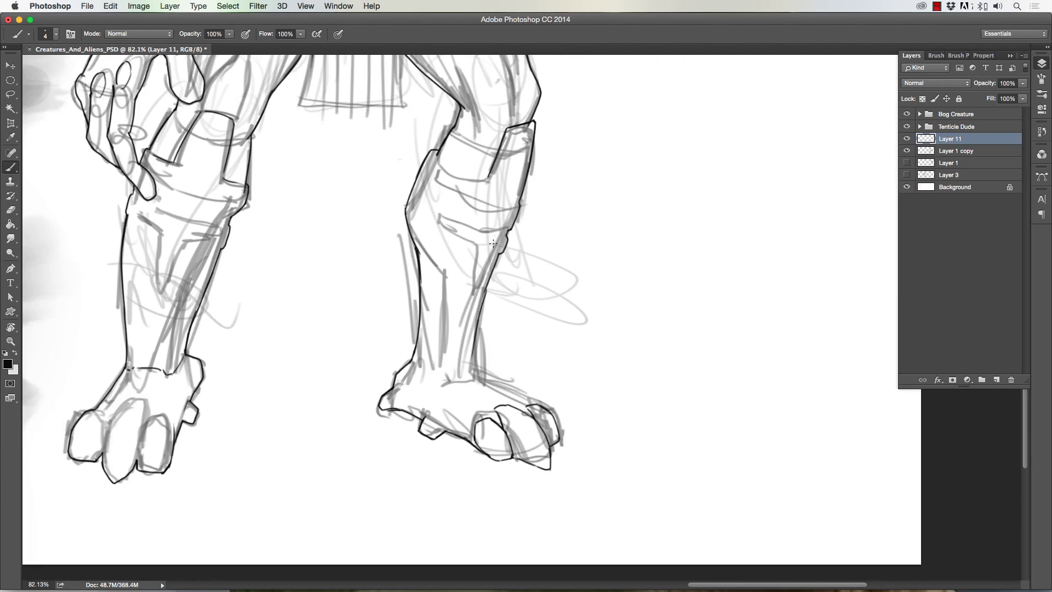
Trace the remaining contours of the third alien's head, pointed collar and raised, open-handed arm in black
scroll(472, 370, "up", 8)
left_click_drag(383, 274, 493, 219)
left_click_drag(521, 359, 424, 516)
mouse_move(548, 197)
left_mouse_down()
mouse_move(593, 207)
mouse_move(553, 162)
left_mouse_up()
left_click_drag(581, 123, 559, 175)
left_click_drag(499, 299, 553, 262)
left_click_drag(554, 262, 258, 160)
left_click_drag(433, 186, 443, 244)
left_click_drag(553, 164, 542, 276)
left_click_drag(296, 121, 471, 507)
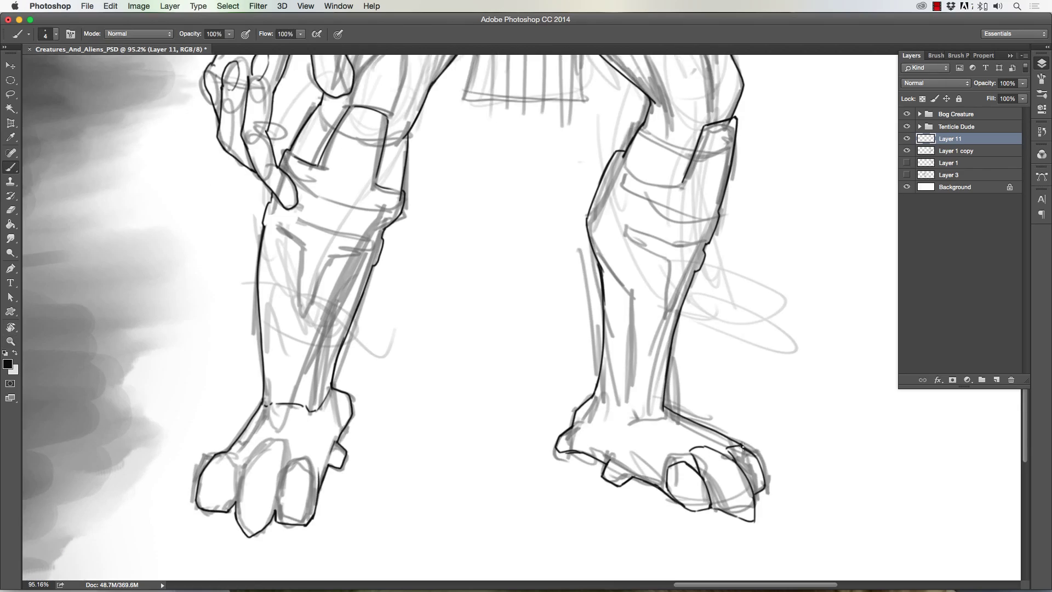
Select the traced silhouette and fill it with grey 6c6a6a on a new layer above Layer 1 copy
scroll(690, 511, "up", 10)
left_click(28, 34)
key("Return")
mouse_move(329, 274)
left_mouse_down()
mouse_move(285, 329)
mouse_move(266, 374)
left_mouse_up()
key("super+0")
left_click(949, 151)
left_click(997, 380)
left_click(8, 364)
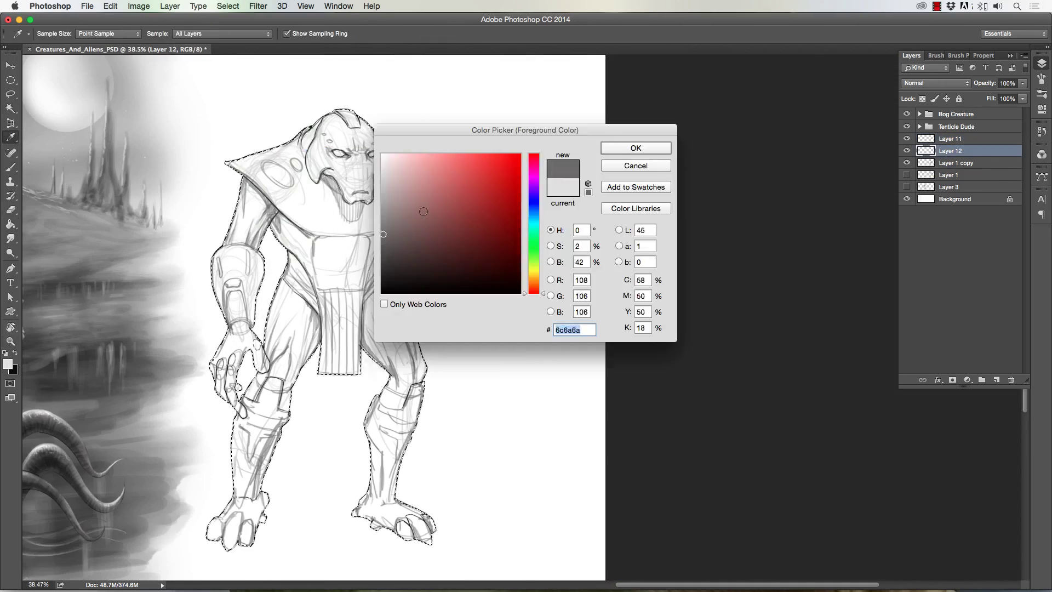
left_click(616, 148)
key("g")
left_click(350, 306)
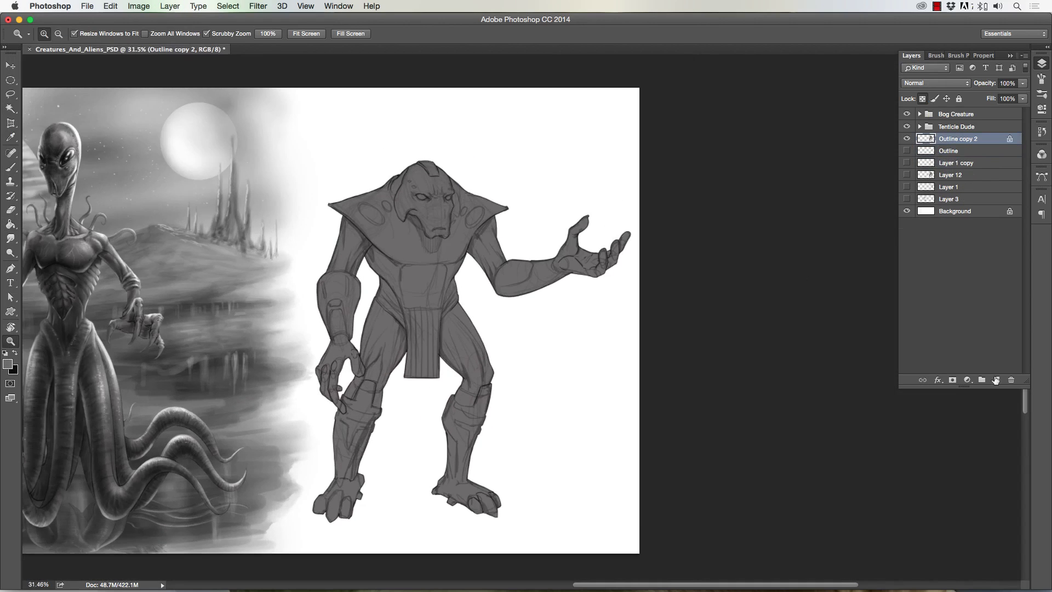
Select a rectangle from waist height to the canvas bottom behind the grey alien and shade it as a floor on the BG layer
left_click_drag(305, 305, 606, 498)
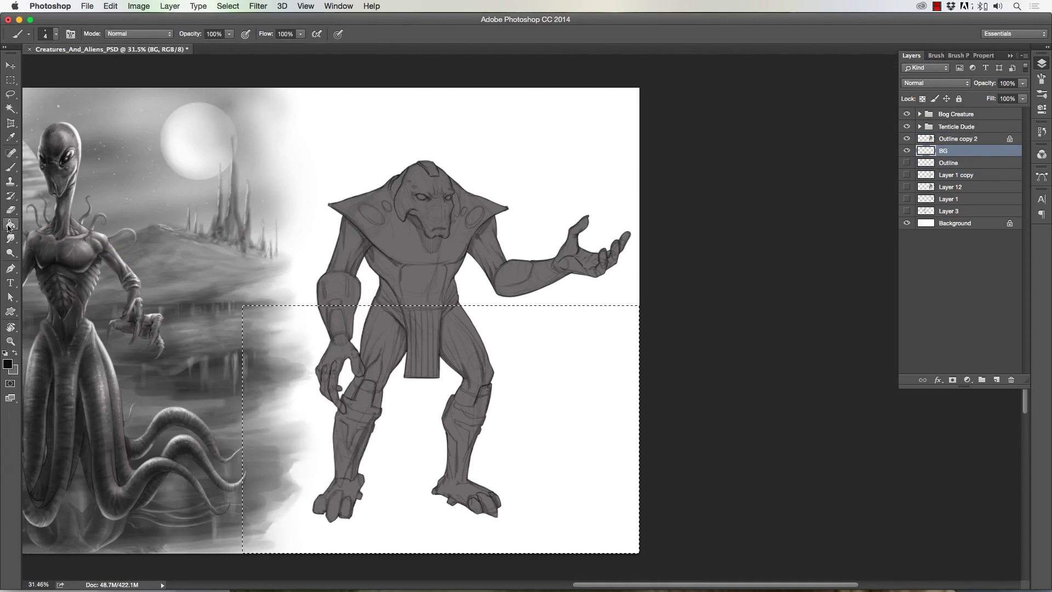
key("2")
key("2")
left_click_drag(239, 481, 557, 235)
Draw straight, angled panel seams across the floor on the BG layer at 66% opacity
left_click(229, 34)
key("6")
key("6")
left_click(635, 404)
left_click(545, 403, "shift")
left_click(510, 428, "shift")
left_click(258, 428, "shift")
left_click(634, 324)
left_click(356, 324, "shift")
left_click(258, 332, "shift")
left_click(635, 524, "shift")
Fill the wall area above the floor with a vertical gradient and darken its edges with a soft 1200 px black brush
key("g")
left_click_drag(438, 93, 438, 306)
key("b")
left_click(55, 34)
left_click(94, 202)
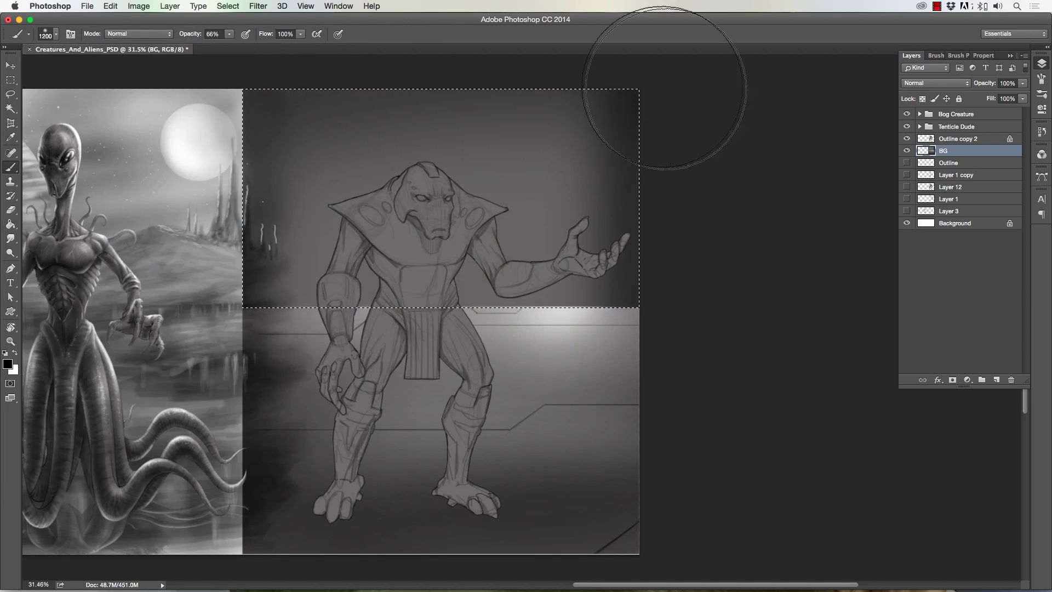
Paint soft white ceiling light glows on the wall at 29% opacity, reducing the brush to 600 px
scroll(380, 112, "down", 4)
key("x")
key("2")
key("9")
mouse_move(794, 181)
left_mouse_down()
mouse_move(674, 164)
mouse_move(794, 186)
mouse_move(663, 186)
left_mouse_up()
key("bracketleft")
key("bracketleft")
key("bracketleft")
key("bracketleft")
key("bracketleft")
key("bracketleft")
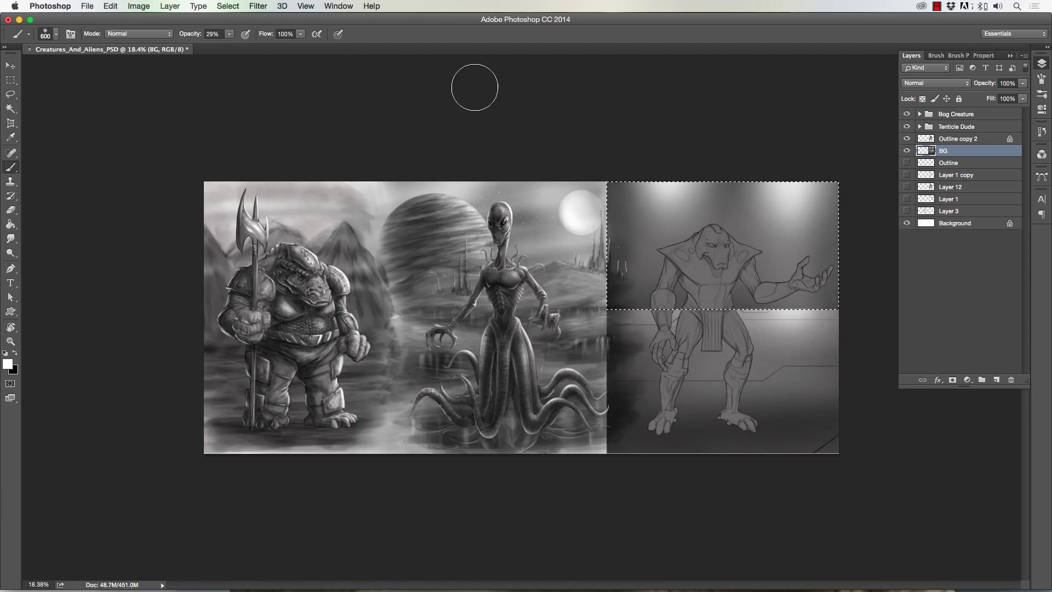
Switch the paint to black and reduce the brush to 9 px for the wall's panel lines
scroll(762, 252, "up", 4)
key("x")
key("bracketleft")
key("bracketleft")
key("bracketleft")
key("bracketleft")
key("bracketleft")
key("bracketleft")
key("bracketleft")
key("bracketleft")
key("bracketleft")
key("bracketleft")
Try to draw vertical wall panel lines directly on the BG layer with the 9 px black brush
left_click_drag(588, 104, 591, 269)
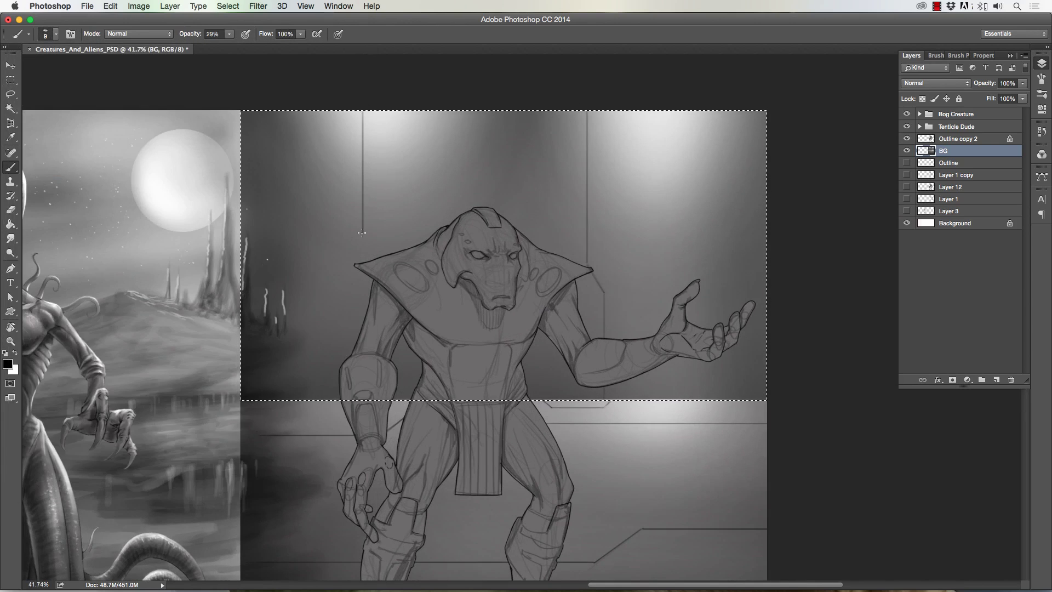
key("super+z")
key("super+z")
Draw angular panel lines down the wall on both sides of the alien on a new layer with an 8 px brush at 29% opacity
key("super+shift+alt+n")
key("bracketleft")
left_click_drag(580, 110, 618, 400)
left_click_drag(346, 110, 334, 332)
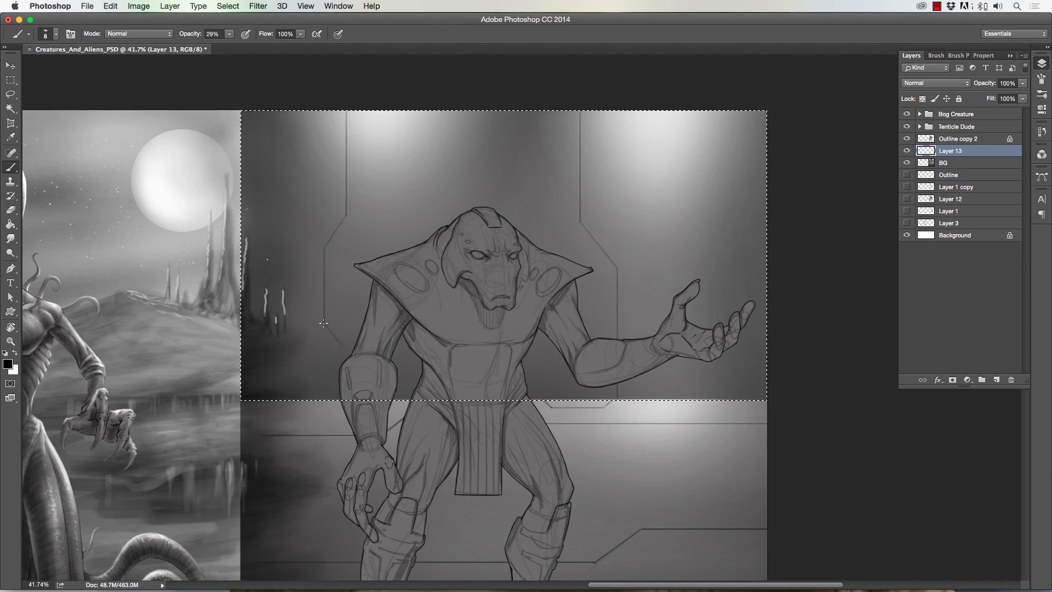
left_click_drag(582, 225, 615, 338)
left_click_drag(347, 169, 325, 323)
Transform the wall selection into a thin strip at the wall's base and paint a horizontal rail on a new layer
left_click(228, 6)
left_click(230, 199)
left_click_drag(241, 110, 241, 392)
key("Return")
key("super+shift+alt+n")
key("bracketright")
key("bracketright")
key("bracketright")
key("bracketright")
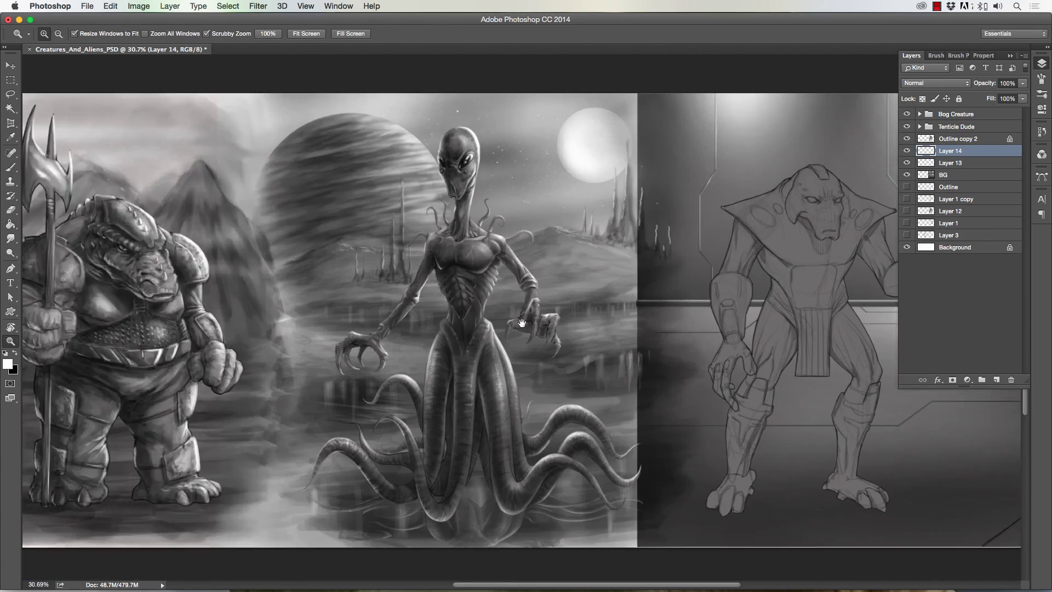
Combine the third alien's background layers into a merged copy and duplicate the grey character as Outline copy 3
key("super+j")
left_click(28, 34)
left_click(186, 296)
key("super+minus")
key("z")
left_click(350, 33)
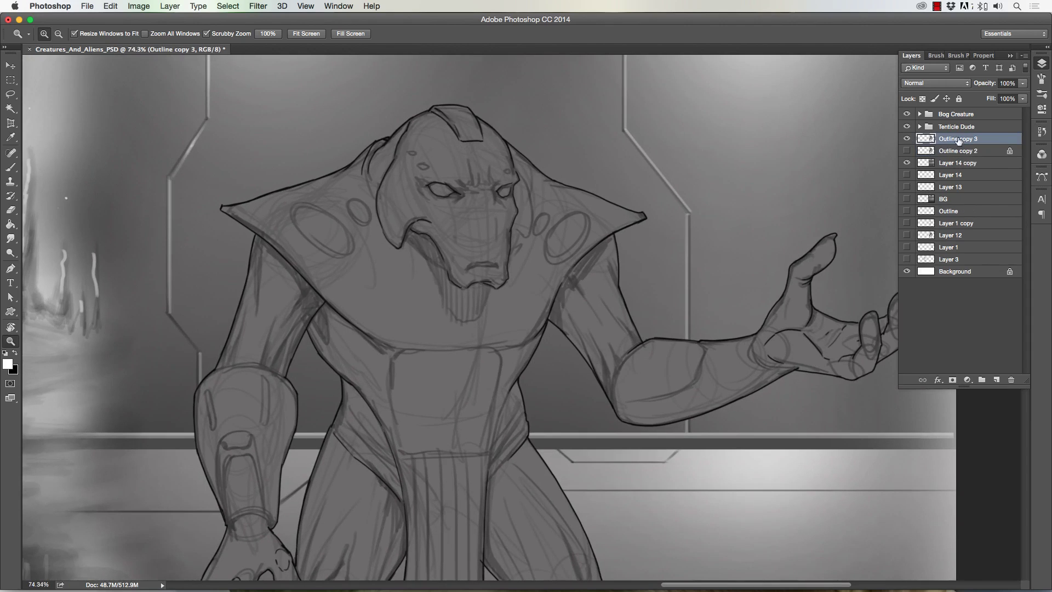
Shade the armoured alien's body and collar ovals in black with transparent pixels locked, blending the tones with the Smudge tool at 81% strength
key("b")
mouse_move(406, 136)
left_mouse_down()
mouse_move(386, 236)
mouse_move(438, 197)
mouse_move(390, 174)
mouse_move(228, 228)
mouse_move(575, 274)
mouse_move(455, 208)
mouse_move(553, 242)
mouse_move(384, 285)
left_mouse_up()
key("slash")
key("super+0")
key("bracketright")
mouse_move(302, 274)
left_mouse_down()
mouse_move(394, 493)
mouse_move(367, 350)
mouse_move(236, 230)
mouse_move(257, 378)
mouse_move(235, 258)
left_mouse_up()
scroll(235, 257, "down", 3)
key("bracketleft")
mouse_move(273, 416)
left_mouse_down()
mouse_move(451, 529)
mouse_move(274, 428)
mouse_move(329, 246)
mouse_move(244, 329)
left_mouse_up()
key("z")
mouse_move(537, 248)
left_mouse_down()
mouse_move(471, 248)
mouse_move(548, 249)
left_mouse_up()
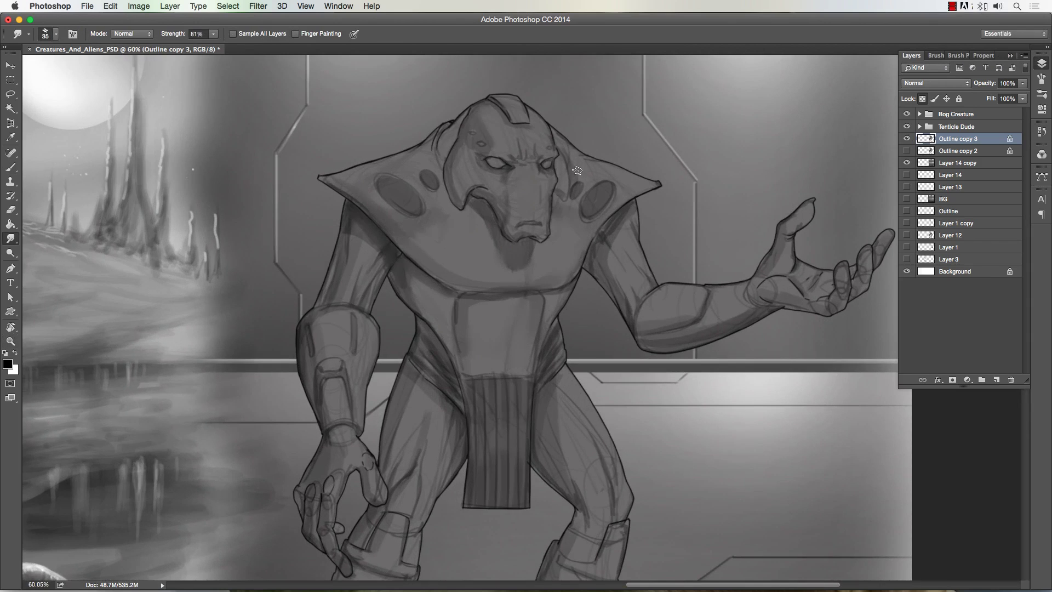
Paint white highlights on the head crest and collar ovals with a 25 px brush at 29% opacity
key("x")
key("b")
left_click_drag(500, 103, 525, 112)
left_click_drag(383, 181, 416, 207)
left_click_drag(425, 174, 434, 183)
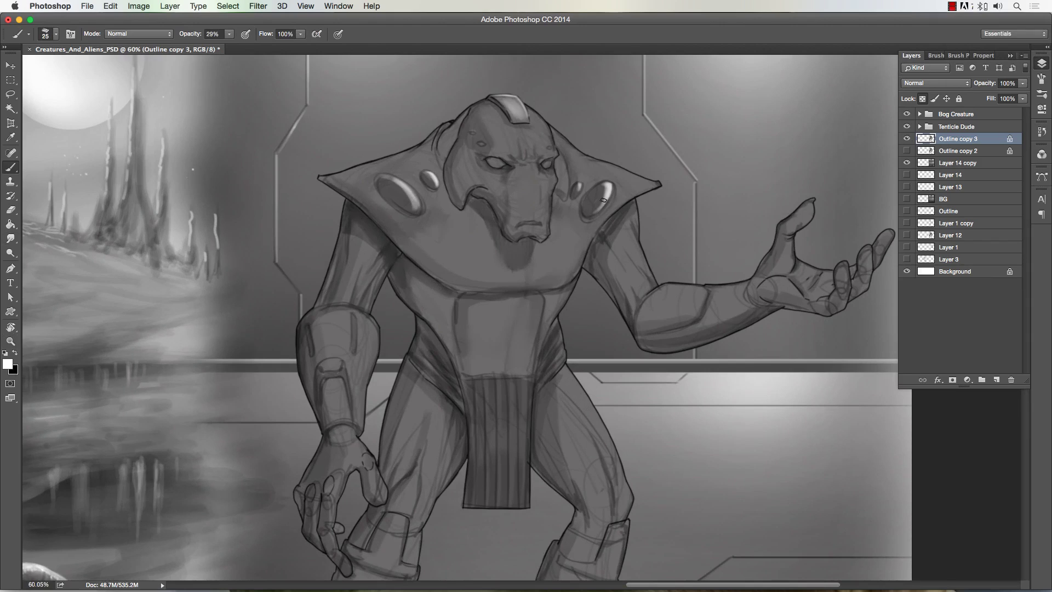
Paint white highlights along the collar's upper edges and across the alien's face with a 10 px brush
key("bracketleft")
left_click_drag(436, 133, 351, 173)
left_click_drag(553, 130, 656, 186)
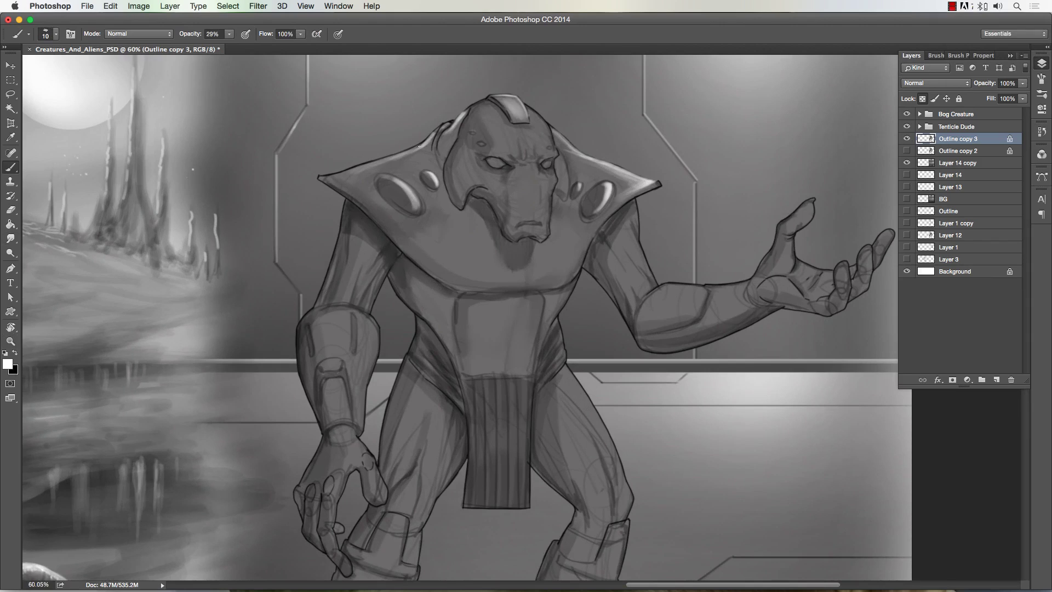
left_click_drag(424, 144, 342, 174)
left_click_drag(521, 167, 551, 192)
left_click_drag(454, 153, 463, 195)
left_click_drag(499, 131, 542, 145)
left_click_drag(526, 107, 556, 154)
Highlight the raised arm, hand and chest armour in white with progressively larger brushes up to 50 px
key("bracketright")
key("bracketright")
mouse_move(652, 219)
left_mouse_down()
mouse_move(630, 274)
mouse_move(773, 258)
left_mouse_up()
left_click_drag(800, 205, 841, 271)
left_click_drag(882, 236, 863, 260)
left_click_drag(762, 290, 821, 271)
key("bracketright")
key("bracketright")
left_click_drag(575, 230, 534, 276)
left_click_drag(488, 225, 417, 312)
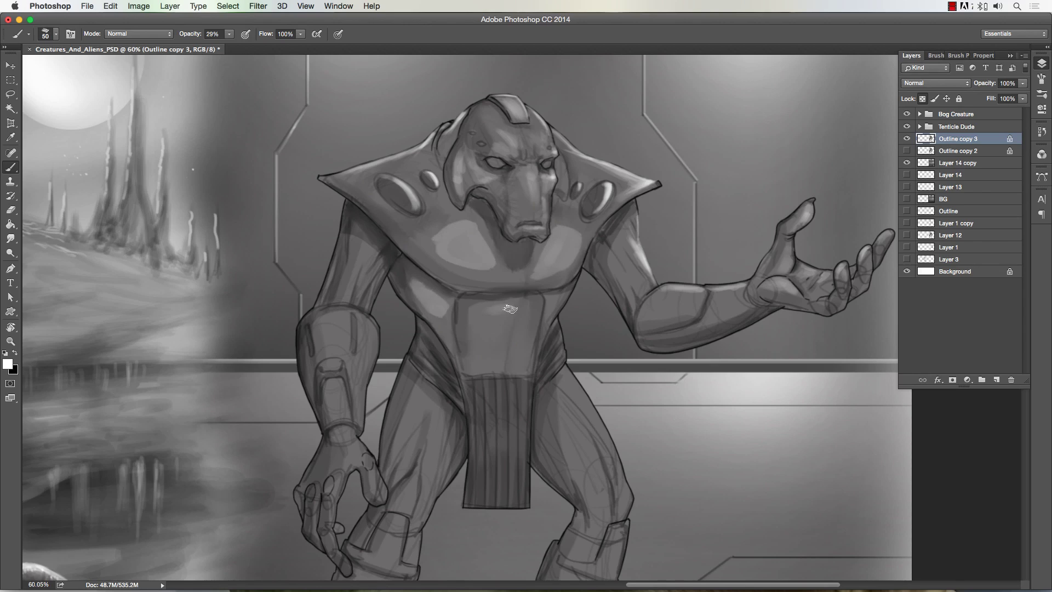
Highlight the abdomen plate, thigh and folds of the hanging cloth in white at 29% opacity
left_click_drag(491, 325, 507, 365)
left_click_drag(548, 299, 554, 345)
left_click_drag(575, 383, 602, 488)
key("bracketleft")
key("bracketleft")
key("bracketleft")
key("bracketleft")
key("bracketleft")
left_click_drag(477, 405, 479, 458)
left_click_drag(518, 405, 521, 466)
left_click_drag(494, 471, 516, 507)
left_click_drag(603, 222, 564, 283)
Paint metallic white highlights on the lowered arm's bracer and along its upper arm
left_click_drag(361, 311, 359, 419)
mouse_move(341, 315)
left_mouse_down()
mouse_move(334, 364)
mouse_move(359, 422)
left_mouse_up()
key("bracketright")
key("bracketright")
mouse_move(351, 392)
left_mouse_down()
mouse_move(331, 363)
mouse_move(314, 418)
left_mouse_up()
left_click_drag(340, 208, 319, 305)
Darken the insides of the collar ovals and the helmet's edge beside the jaw with black strokes
left_click_drag(378, 183, 406, 208)
left_click_drag(430, 178, 433, 186)
key("bracketleft")
key("bracketleft")
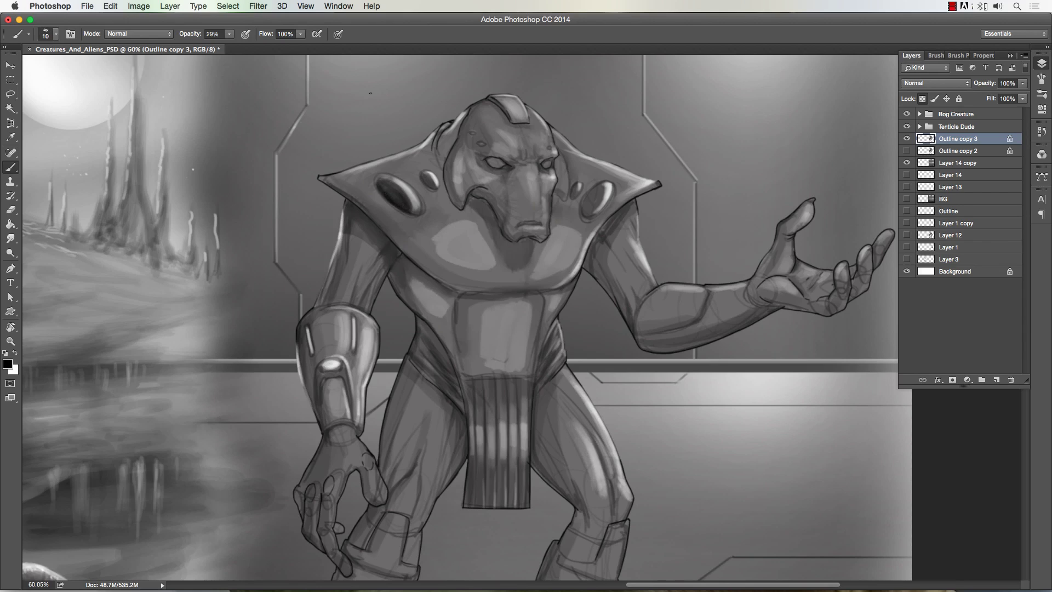
key("bracketleft")
key("bracketleft")
left_click_drag(467, 147, 448, 203)
Deepen the black shading on the raised upper arm and both thighs
left_click_drag(611, 227, 594, 301)
left_click_drag(534, 367, 595, 543)
key("bracketleft")
key("bracketleft")
key("bracketleft")
left_click_drag(411, 356, 387, 430)
key("r")
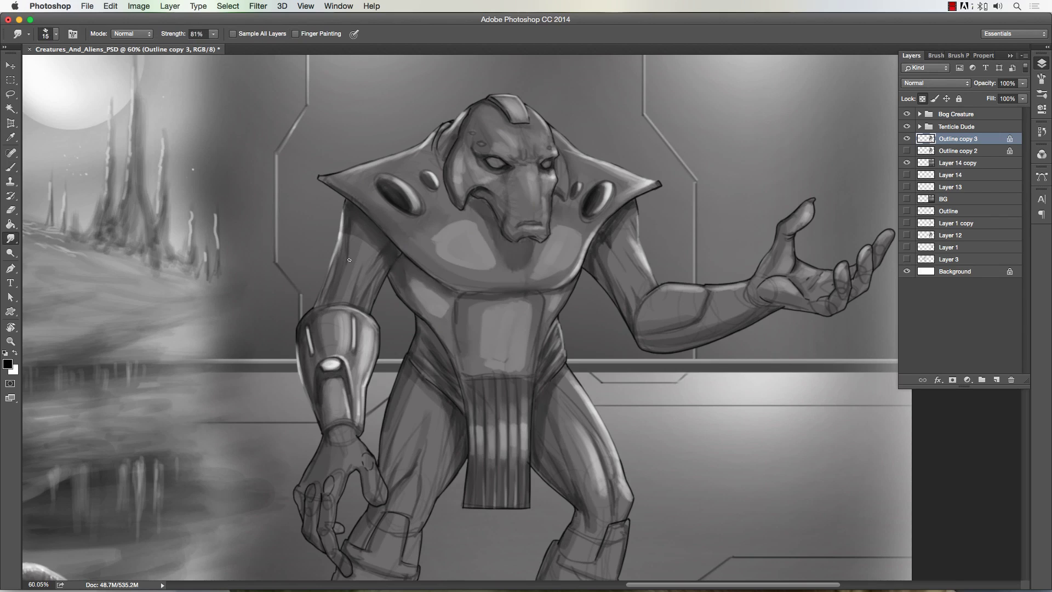
Paint dark bands around the raised forearm in black and blend the hand's shading with the Smudge tool
scroll(356, 187, "down", 3)
key("b")
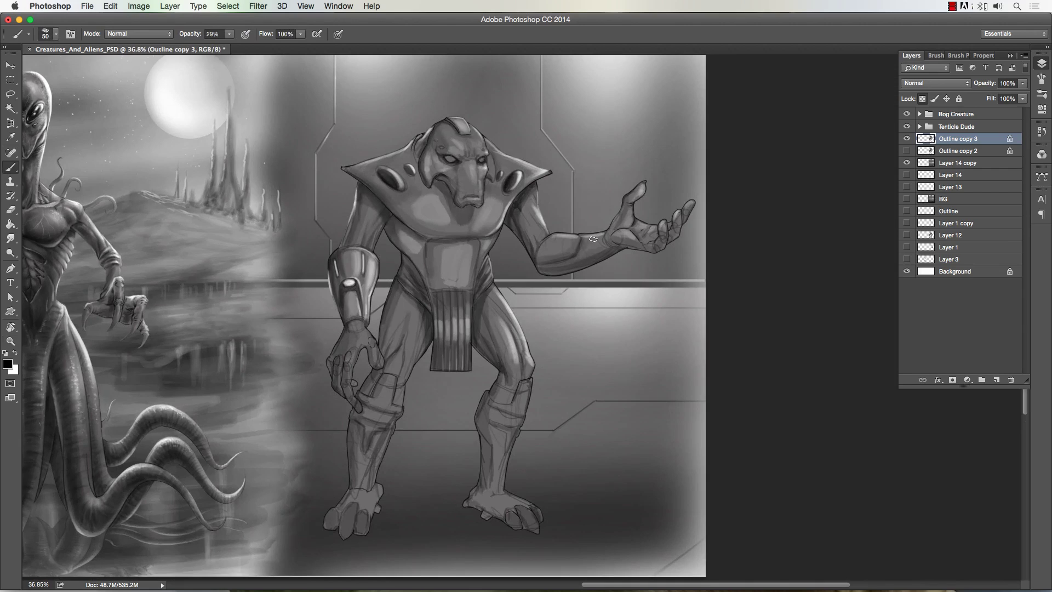
key("bracketright")
key("bracketright")
key("bracketright")
key("bracketright")
key("bracketright")
key("r")
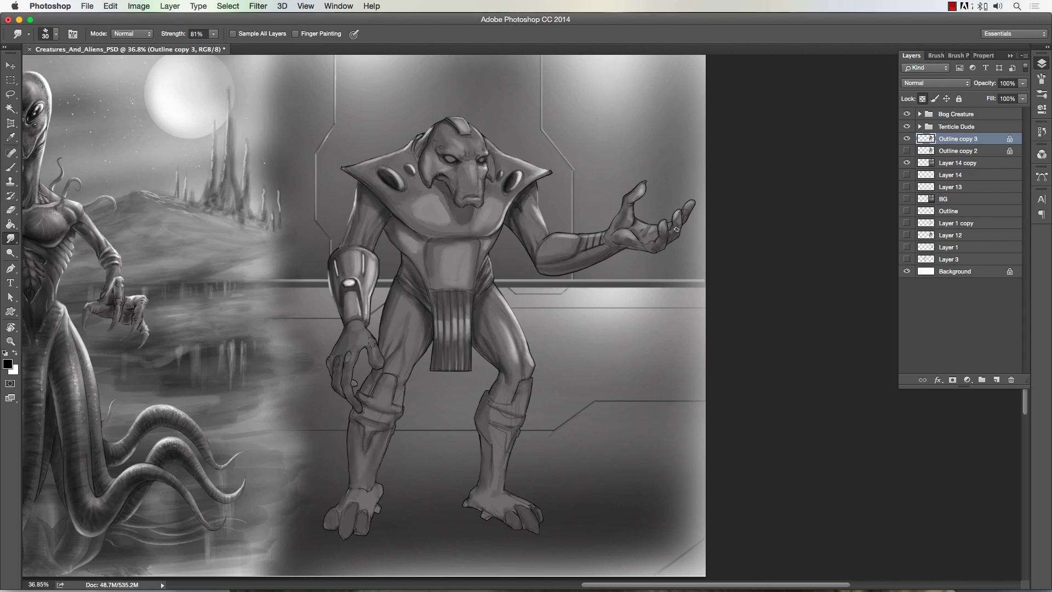
key("b")
Darken the shin guard below the lowered hand and paint white highlights on its T-shaped emblem, bands and edges
scroll(367, 257, "down", 3)
scroll(329, 335, "up", 5)
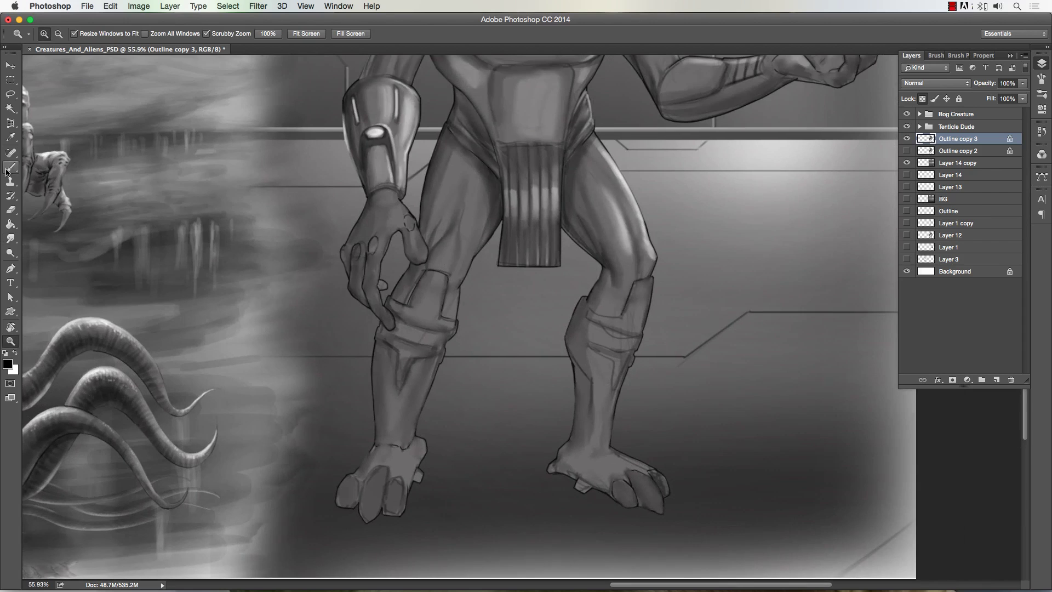
mouse_move(417, 278)
left_mouse_down()
mouse_move(427, 334)
mouse_move(380, 359)
mouse_move(433, 350)
left_mouse_up()
key("r")
key("b")
key("x")
left_click_drag(400, 384, 417, 338)
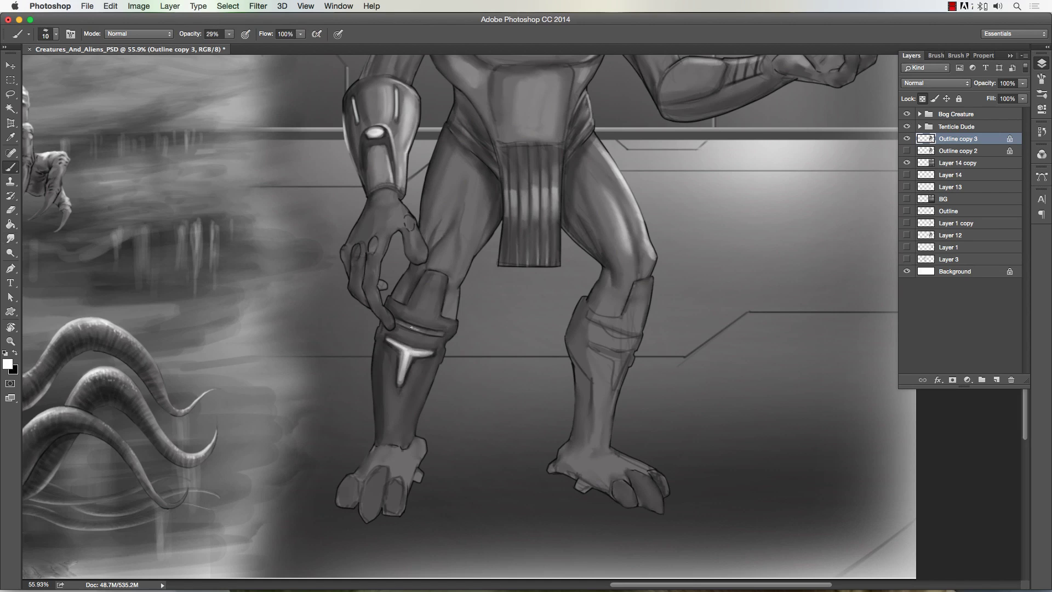
left_click_drag(441, 300, 554, 379)
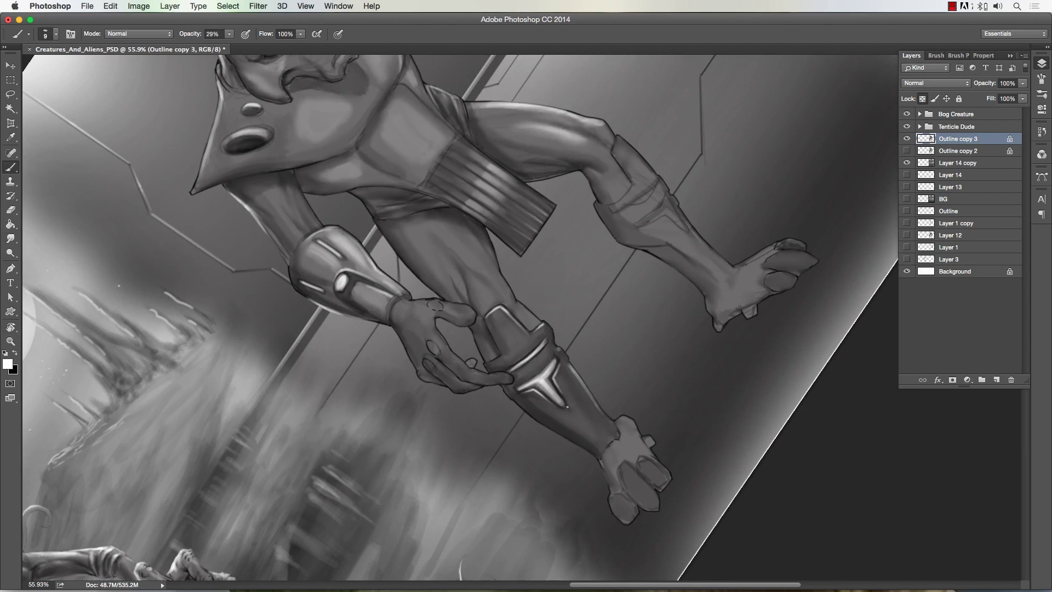
key("Escape")
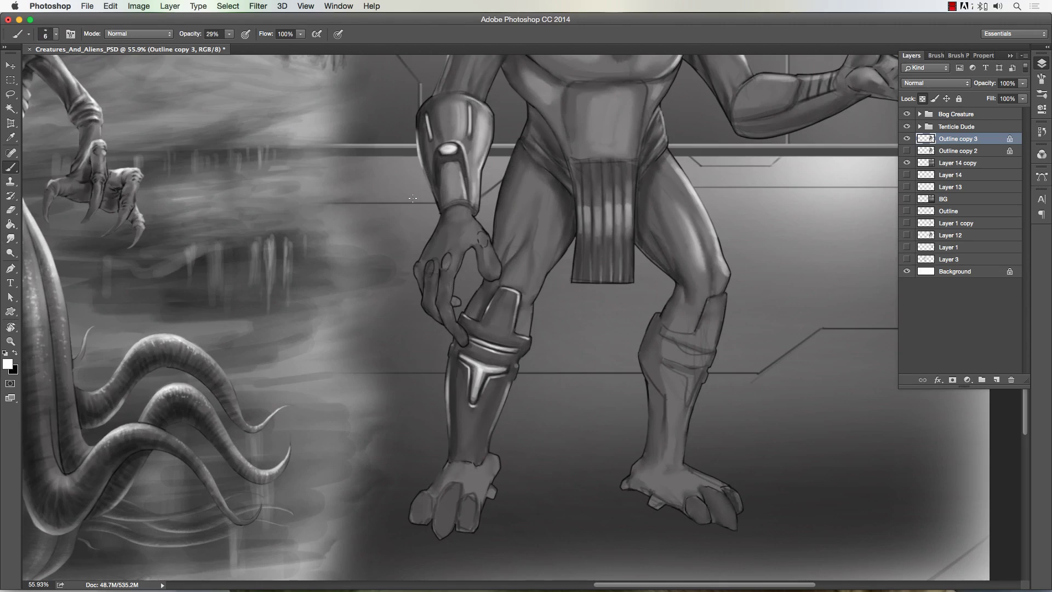
Brighten the shin guard and bracer with the Dodge tool on Highlights at 30% exposure, and highlight the toes below in white
key("o")
mouse_move(472, 427)
left_mouse_down()
mouse_move(488, 361)
mouse_move(485, 416)
mouse_move(384, 219)
mouse_move(375, 159)
left_mouse_up()
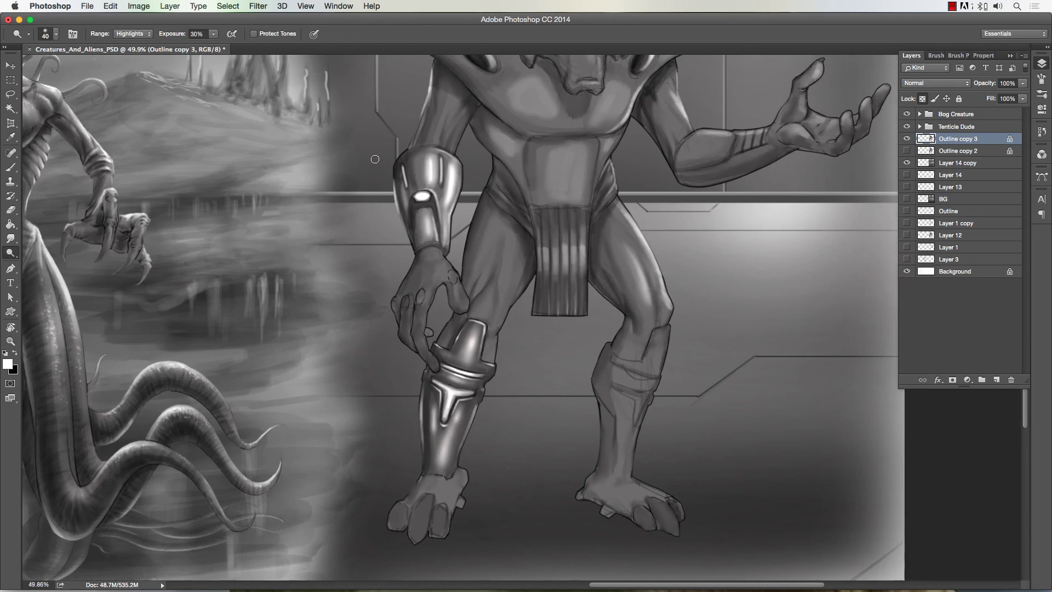
key("b")
left_click_drag(440, 506, 422, 477)
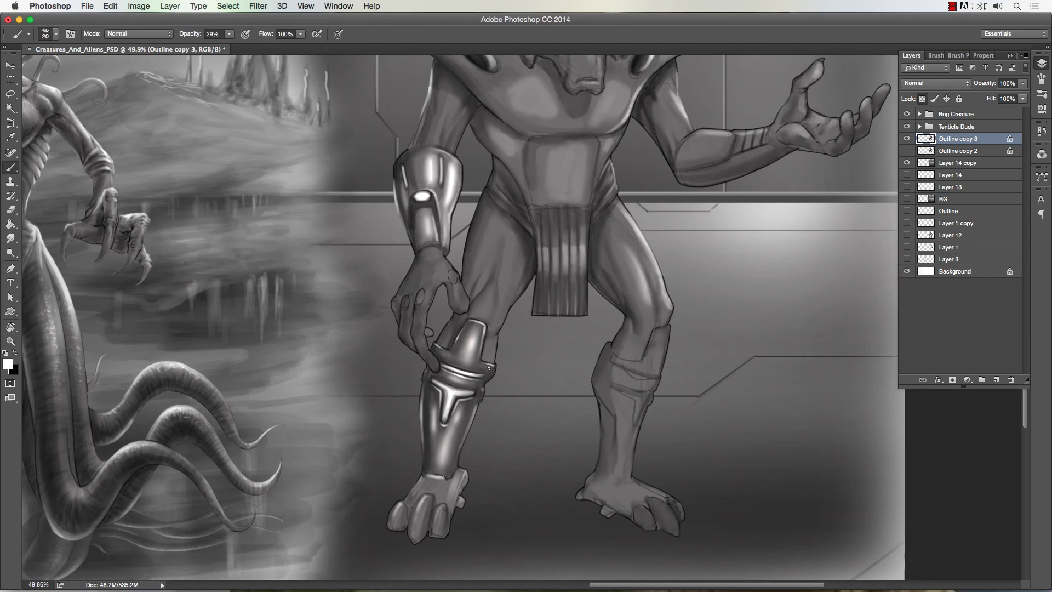
Undo the last two strokes and define the same shin guard's ankle band and knee plate with black brushwork and smudging
key("super+alt+z")
key("super+alt+z")
key("r")
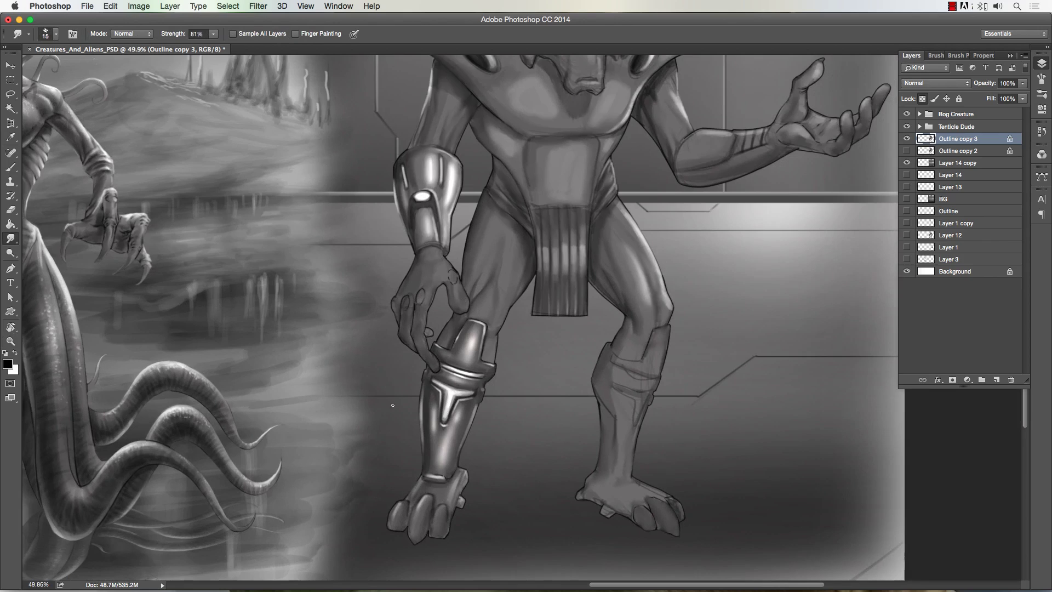
key("b")
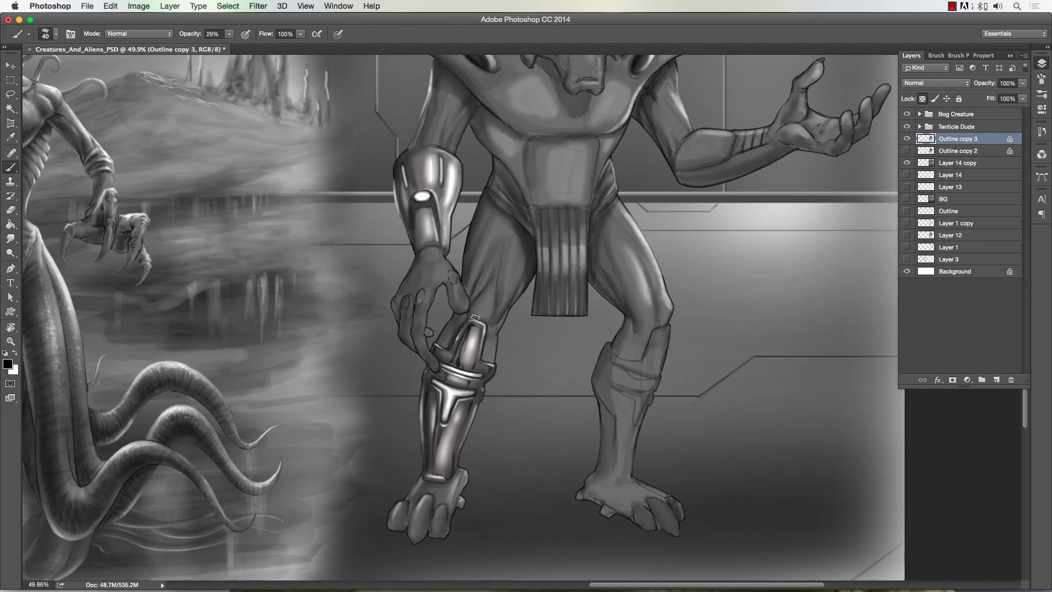
Smudge the other leg's sketch lines smooth and outline the emblem on its shin guard in black
key("z")
mouse_move(466, 290)
left_mouse_down()
mouse_move(259, 340)
mouse_move(548, 307)
left_mouse_up()
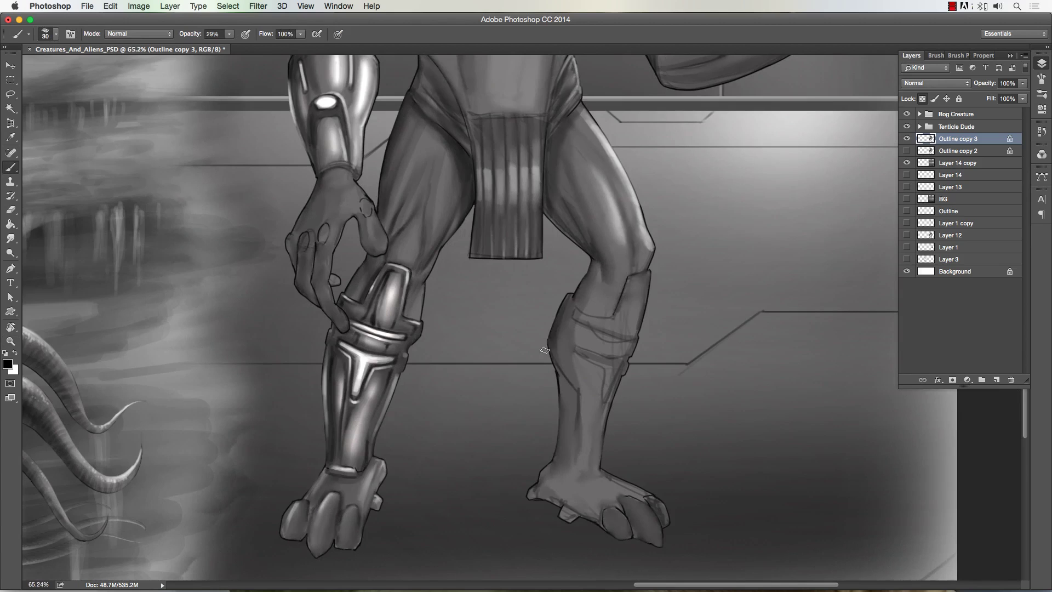
key("r")
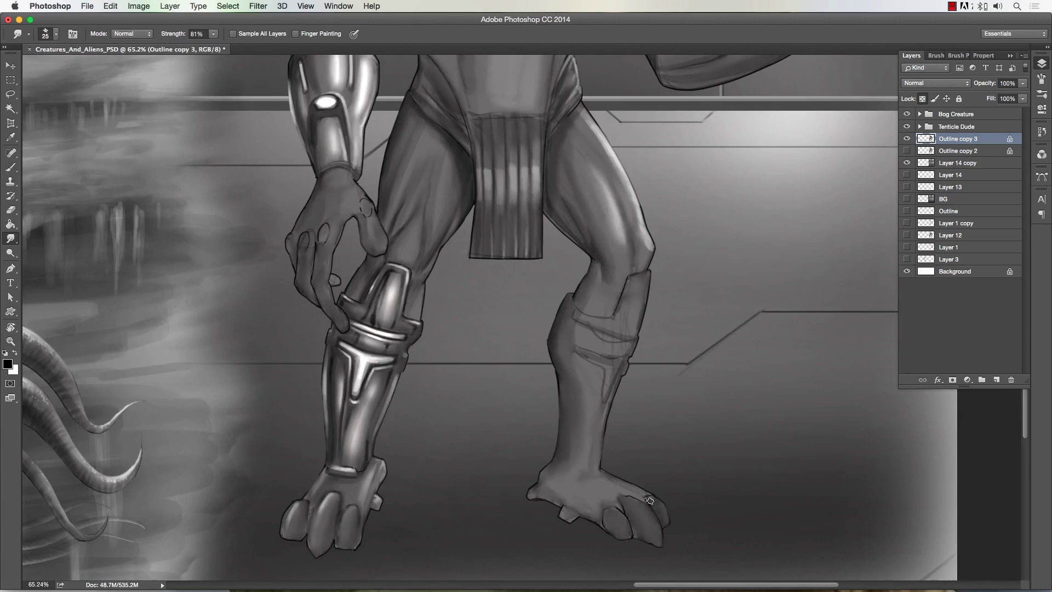
key("b")
left_click_drag(600, 391, 629, 349)
Shade the second leg's knee plate, shin and foot with a larger black brush at 29% opacity
key("bracketright")
key("bracketright")
key("bracketright")
key("bracketright")
key("bracketright")
left_click_drag(625, 282, 600, 318)
left_click_drag(573, 266, 592, 309)
left_click_drag(645, 275, 619, 323)
left_click_drag(569, 356, 558, 460)
left_click_drag(556, 465, 598, 471)
left_click_drag(625, 507, 644, 537)
left_click_drag(603, 475, 542, 499)
Unlock the layer's transparent pixels and refine the contours of both feet with a 5 px black brush
key("slash")
key("bracketleft")
key("bracketleft")
key("bracketleft")
key("bracketleft")
key("bracketleft")
key("bracketleft")
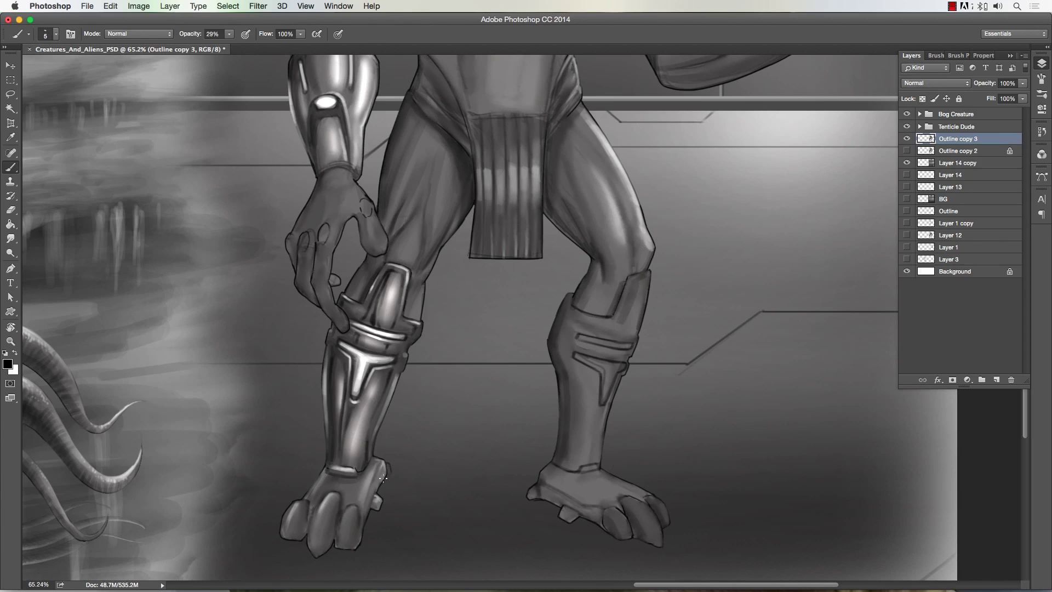
left_click(297, 500, "alt")
scroll(297, 500, "up", 5)
Paint the second shin guard's band and emblem white at 30% opacity and lock transparent pixels again
key("0")
key("x")
scroll(123, 488, "down", 3)
left_click_drag(573, 329, 600, 376)
left_click_drag(572, 307, 633, 314)
key("r")
key("slash")
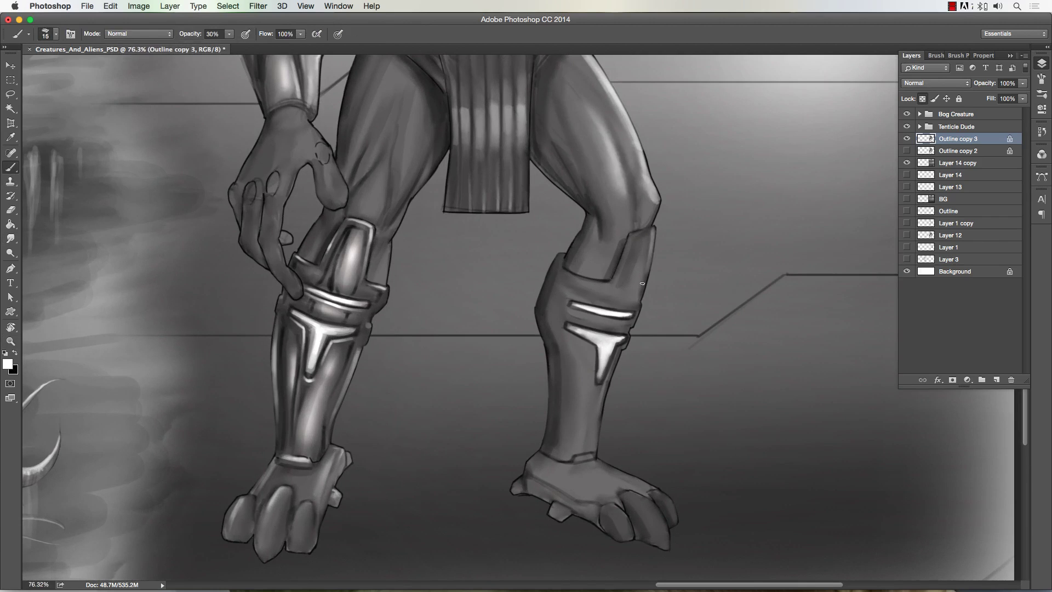
Reshape the selected lower legs and feet with the Liquify filter and clear the selection
key("super+shift+x")
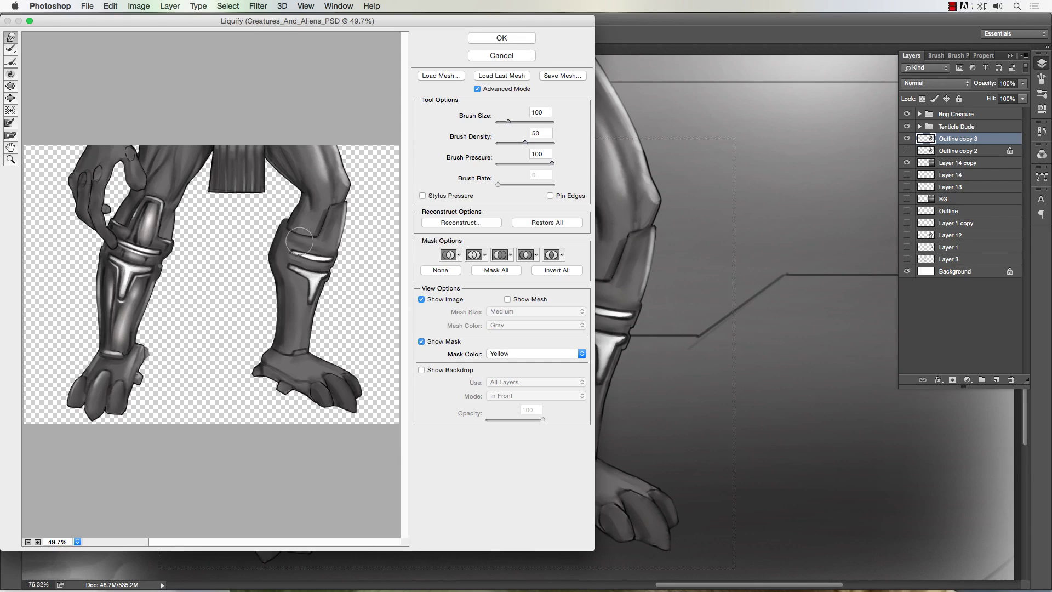
left_click(472, 57)
key("super+d")
Paint white metallic highlights on the second leg's toes, shin guard and knee plate at 30% opacity
key("r")
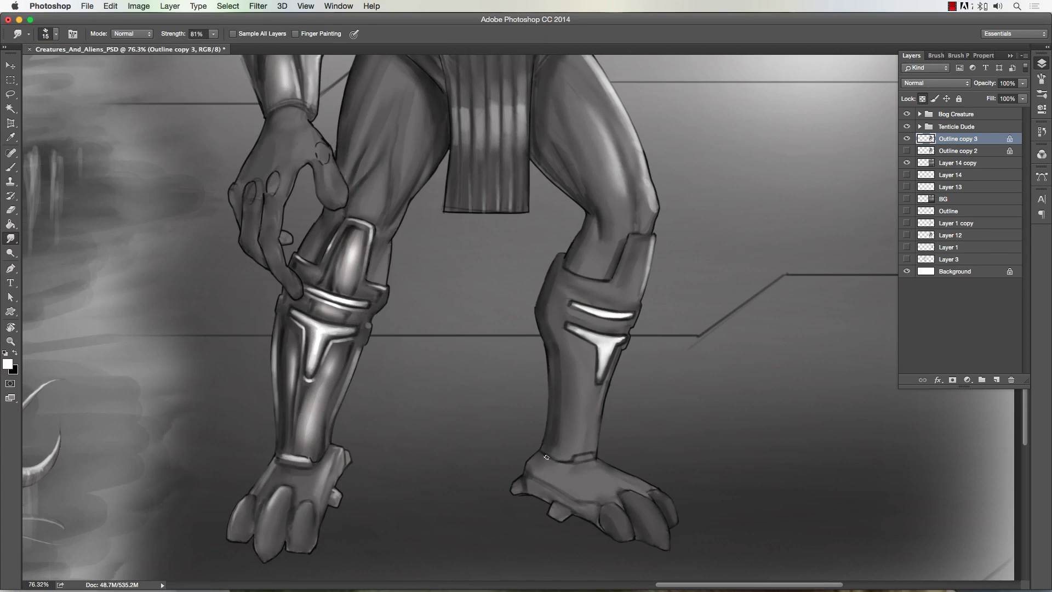
key("b")
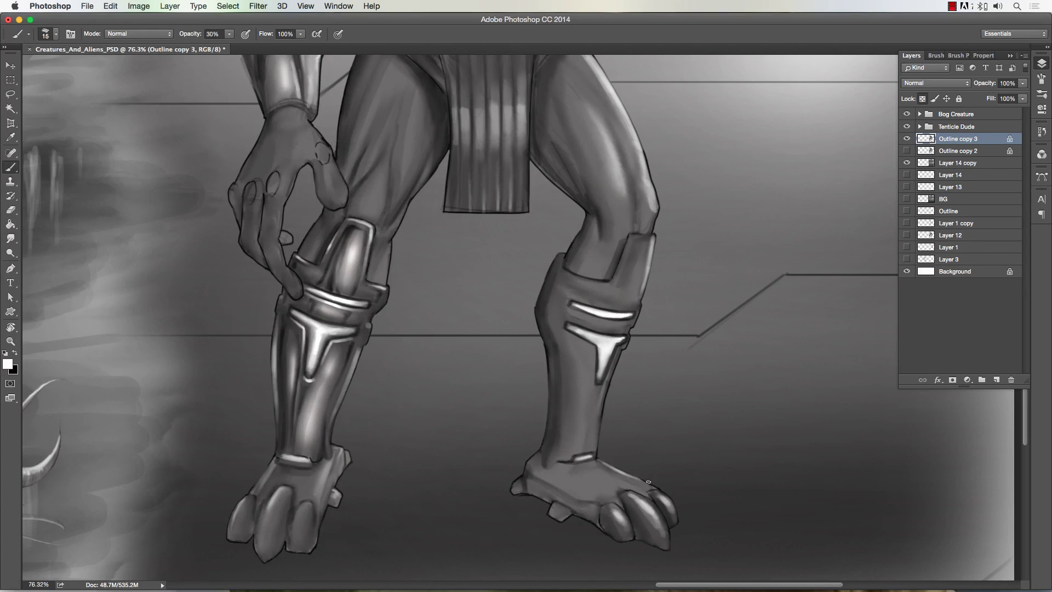
key("bracketright")
key("bracketright")
key("bracketright")
left_click_drag(616, 352, 593, 378)
left_click_drag(550, 428, 544, 262)
left_click_drag(636, 246, 575, 279)
left_click_drag(573, 362, 578, 437)
left_click_drag(580, 282, 556, 307)
left_click_drag(602, 389, 598, 446)
Add a thin white highlight along the second shin guard's ankle band with a 9 px brush
key("bracketleft")
key("bracketleft")
key("bracketleft")
left_click_drag(595, 458, 577, 463)
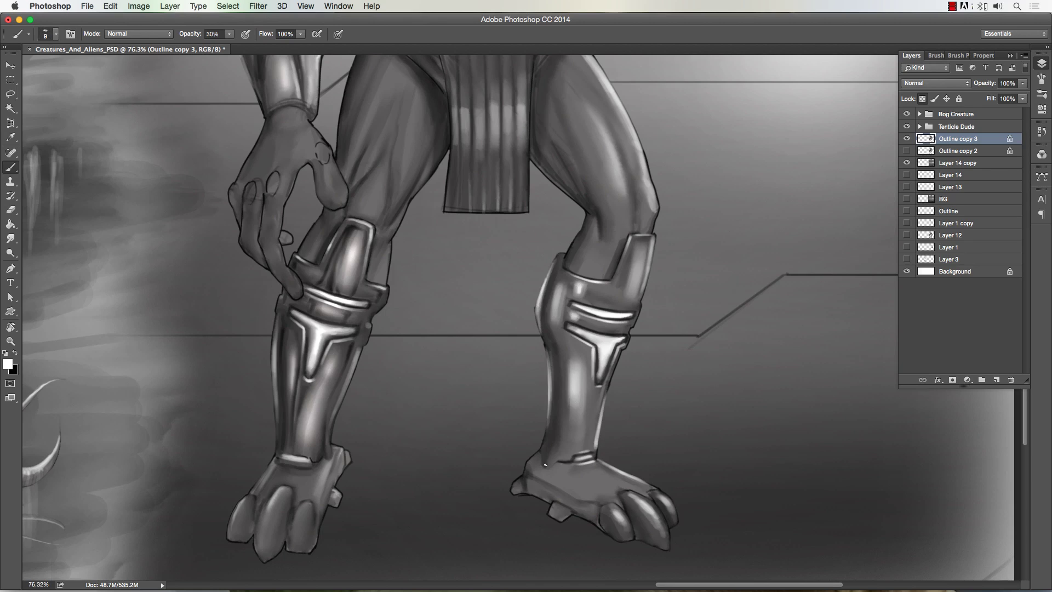
Blend the highlights on the second shin guard, knee plate, foot and toes with the Smudge tool at 81% strength
key("r")
key("bracketleft")
left_click_drag(575, 362, 576, 411)
left_click_drag(635, 252, 630, 298)
left_click_drag(587, 466, 622, 491)
left_click_drag(592, 279, 625, 301)
left_click_drag(605, 340, 608, 369)
left_click_drag(643, 488, 658, 521)
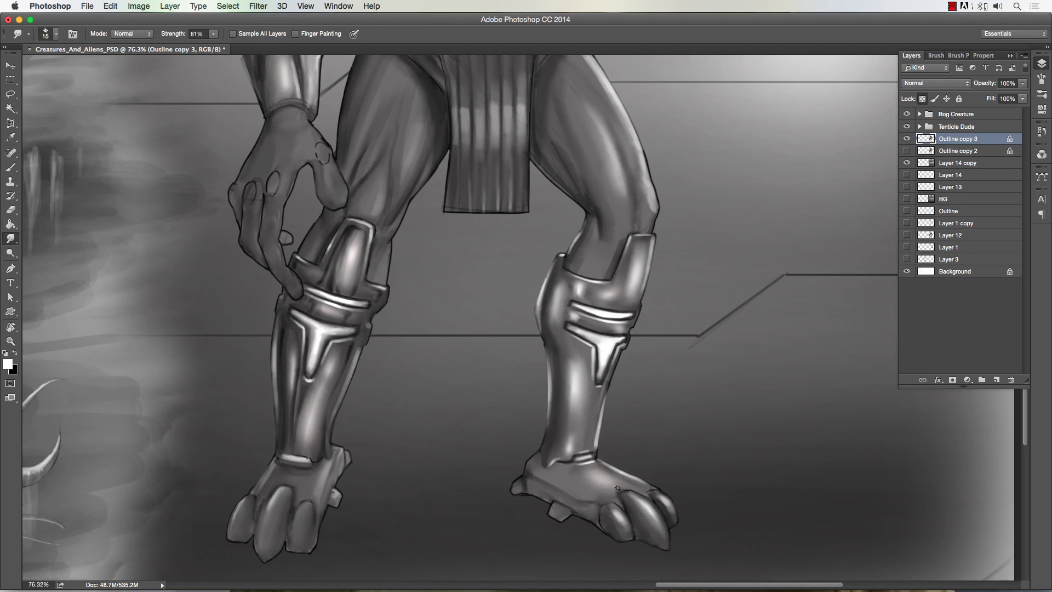
left_click_drag(545, 299, 551, 272)
key("bracketleft")
key("bracketleft")
left_click_drag(567, 318, 597, 306)
Brighten the folds of the hanging cloth with a white brush at 30% opacity
key("b")
scroll(581, 537, "down", 3)
key("bracketleft")
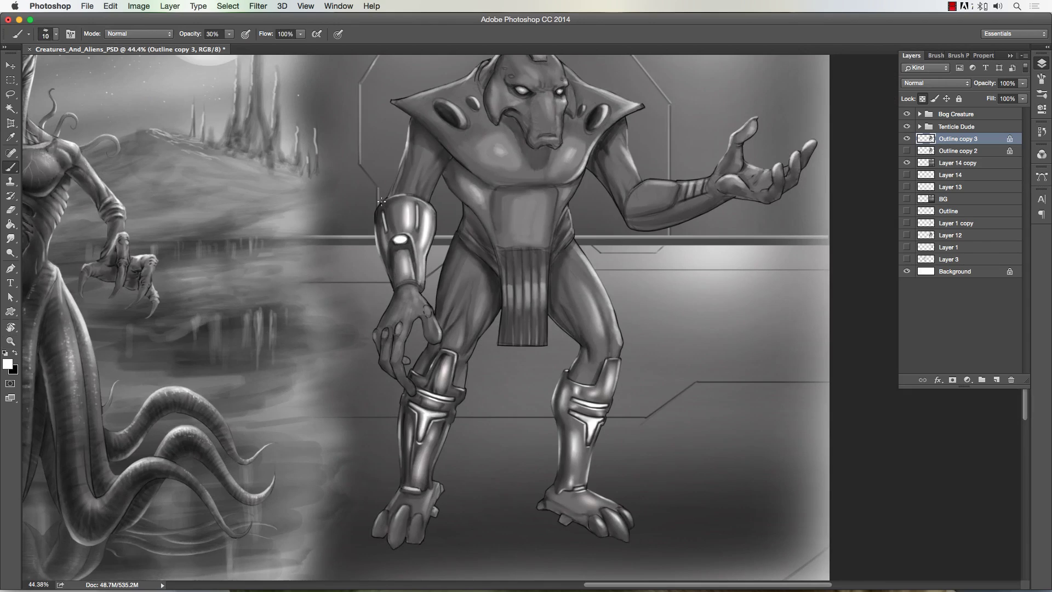
mouse_move(502, 296)
left_mouse_down()
mouse_move(532, 296)
mouse_move(544, 267)
left_mouse_up()
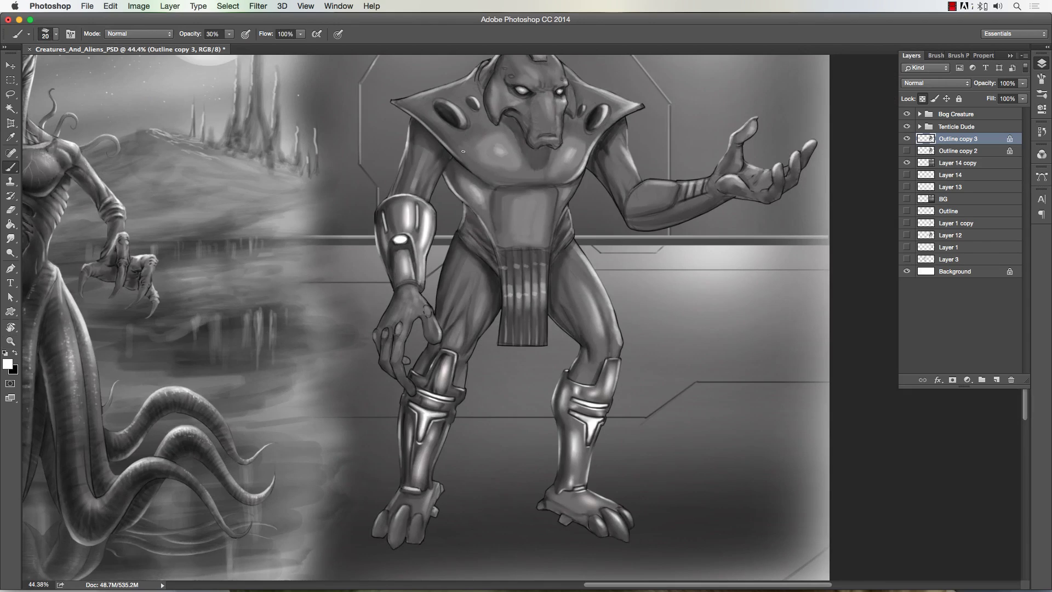
Paint fine black accents on the armoured alien's shin guards, gauntlet and feet with a small brush at 30% opacity
key("bracketleft")
key("bracketleft")
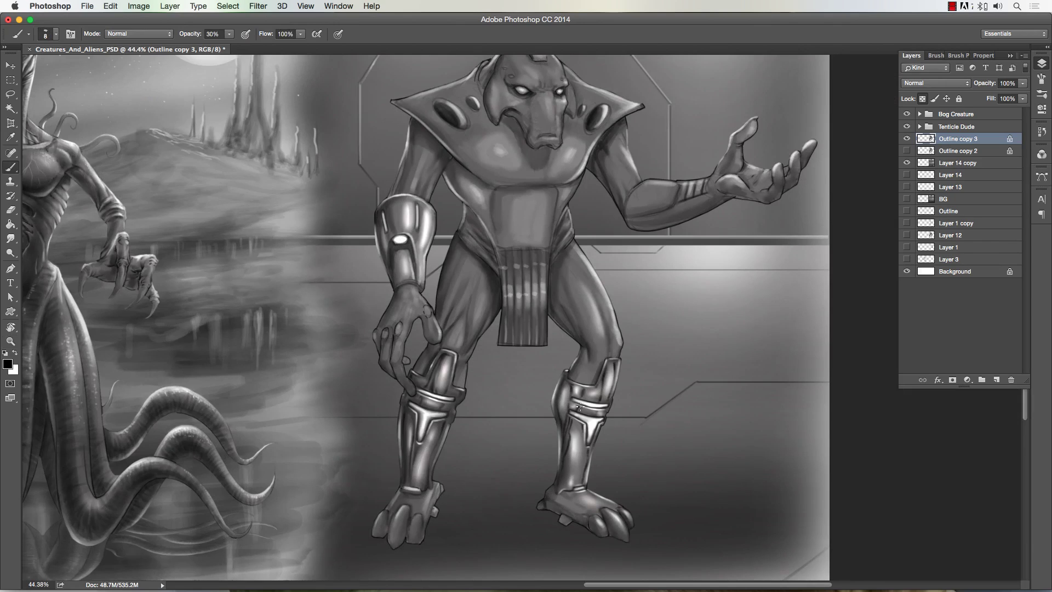
key("r")
key("b")
key("bracketright")
left_click_drag(400, 201, 399, 233)
left_click_drag(432, 205, 419, 268)
left_click_drag(387, 205, 389, 234)
left_click_drag(409, 249, 409, 278)
mouse_move(392, 493)
left_mouse_down()
mouse_move(422, 512)
mouse_move(403, 538)
left_mouse_up()
mouse_move(553, 495)
left_mouse_down()
mouse_move(614, 534)
mouse_move(587, 515)
left_mouse_up()
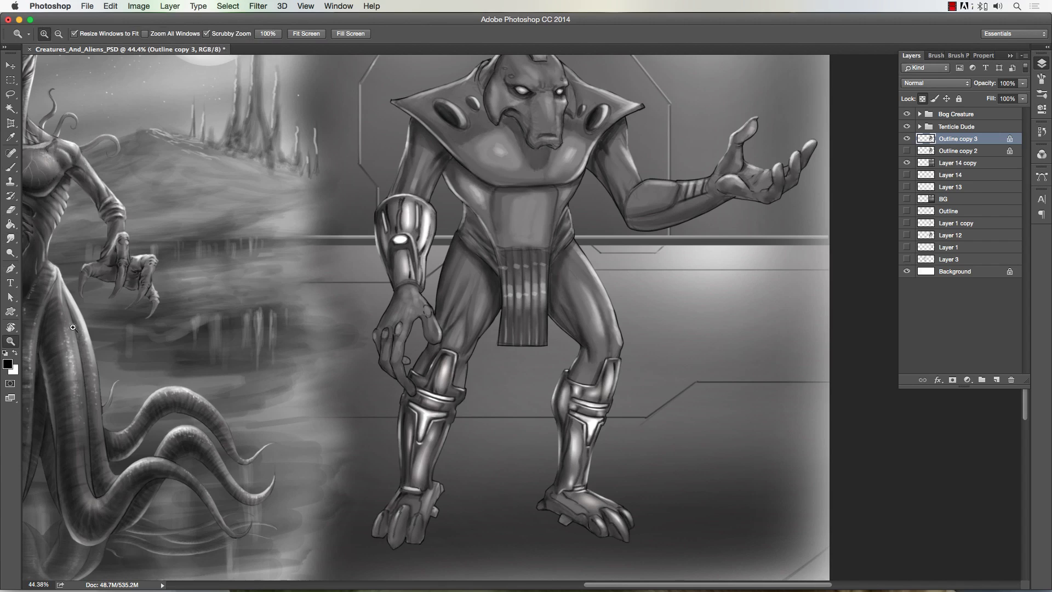
Paint a light rim along the waist and the second thigh's outer edge, and blend it with the Smudge tool at 81% strength
key("r")
scroll(409, 273, "up", 2)
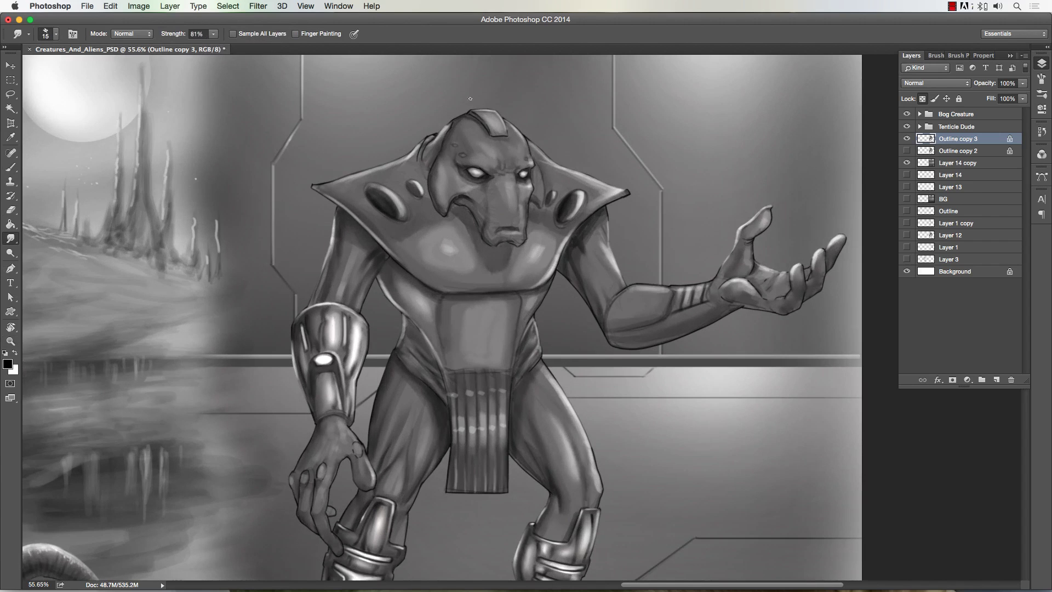
key("b")
key("x")
mouse_move(548, 276)
left_mouse_down()
mouse_move(534, 334)
mouse_move(598, 500)
left_mouse_up()
key("r")
key("b")
key("x")
left_click_drag(546, 378, 599, 493)
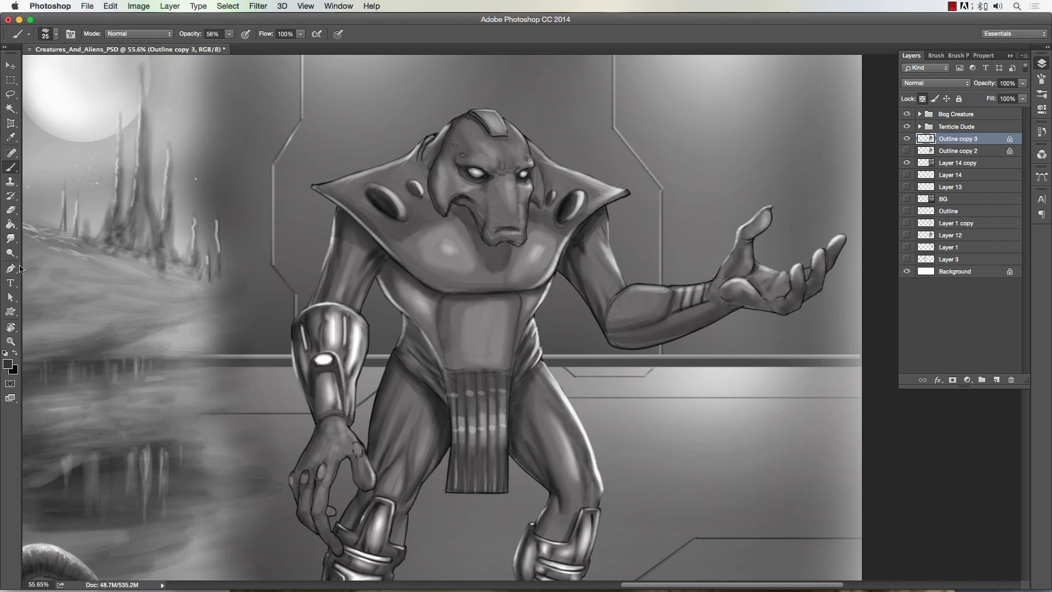
key("r")
left_click_drag(580, 432, 592, 472)
key("bracketleft")
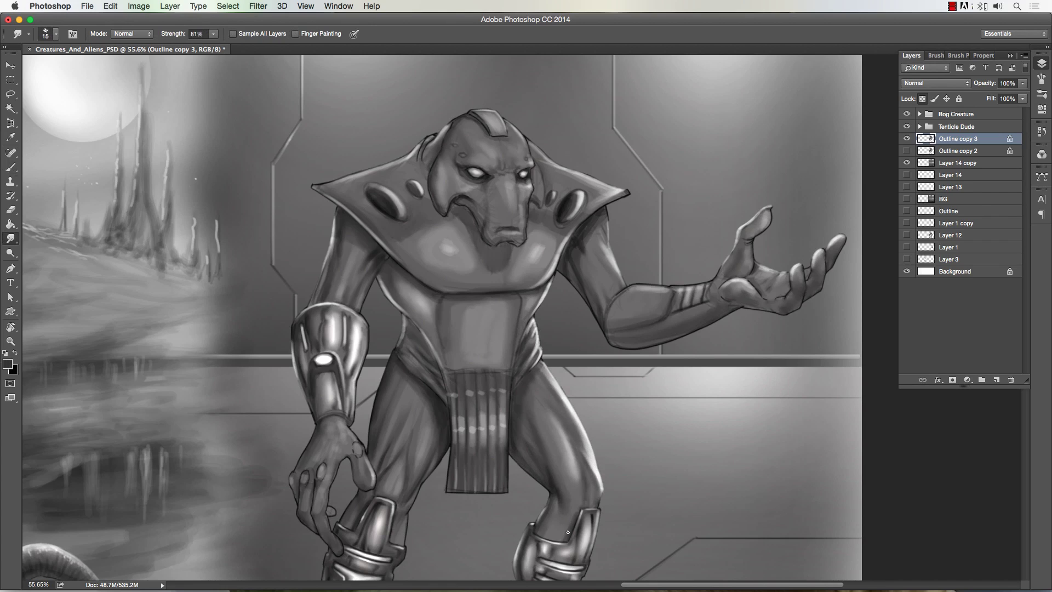
Add white highlights and dark accents to the oval studs on the collar with a 10 px brush at 30% opacity
scroll(408, 472, "down", 5)
scroll(429, 166, "up", 4)
key("b")
key("x")
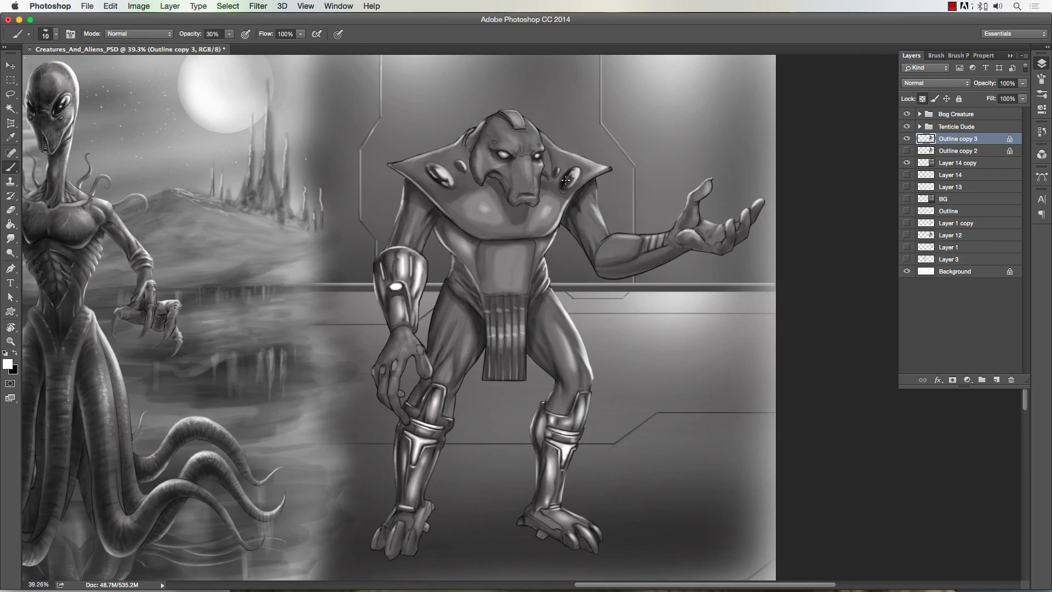
Darken the rectangular abdomen panel with a 70 px black brush at 30% opacity
key("x")
key("bracketright")
key("bracketright")
key("bracketright")
key("bracketright")
key("bracketright")
key("bracketright")
key("bracketright")
key("bracketright")
key("bracketright")
key("bracketright")
key("bracketright")
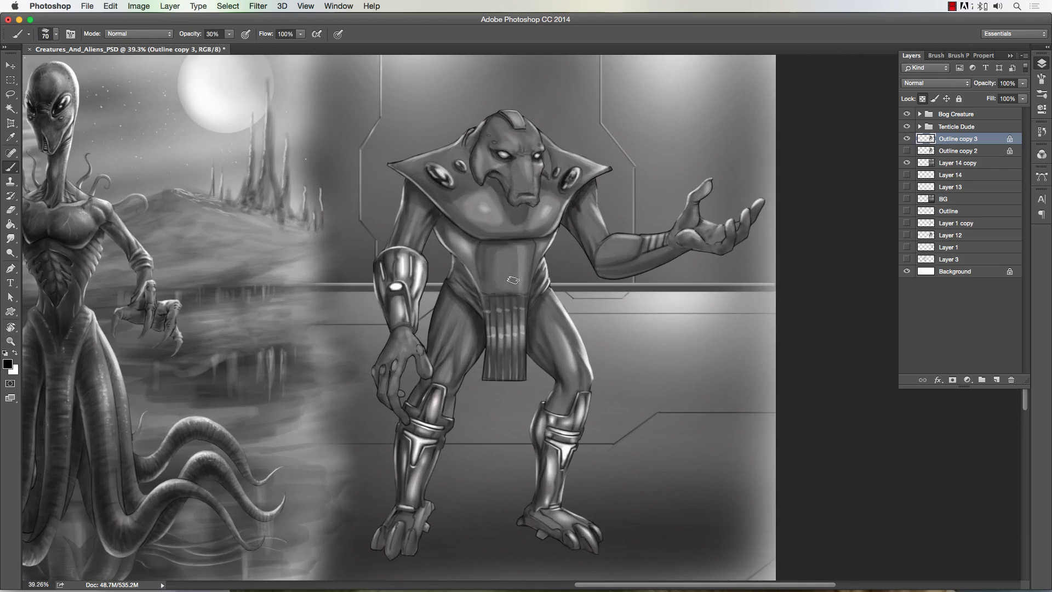
left_click_drag(489, 286, 523, 263)
Reduce the brush to 9 px and divide the abdomen panel with a dark vertical line down its middle
key("bracketleft")
key("bracketleft")
key("bracketleft")
key("bracketleft")
key("bracketleft")
key("bracketleft")
key("bracketleft")
key("bracketleft")
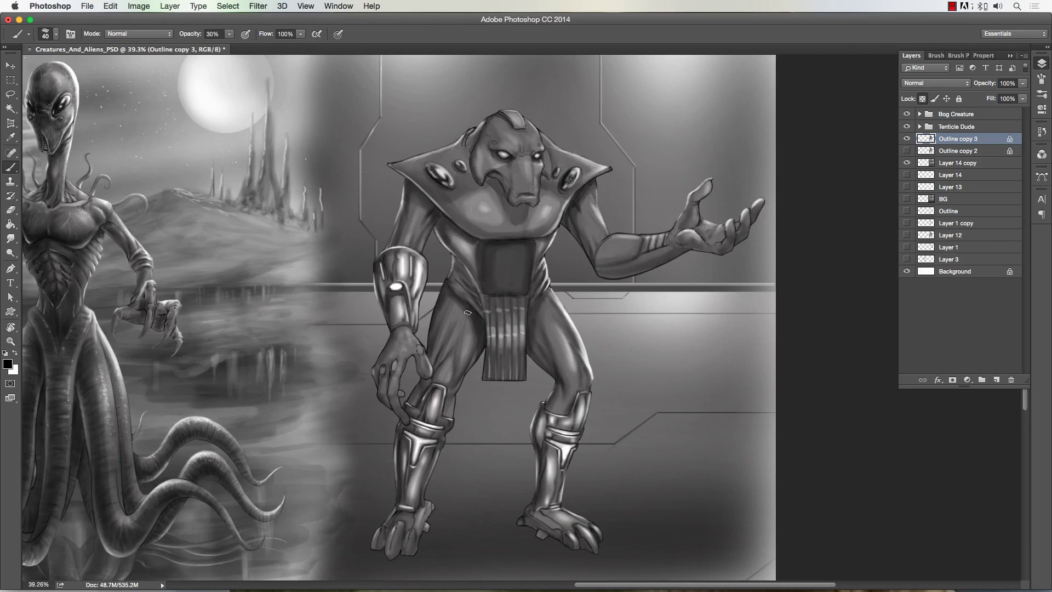
key("bracketright")
key("bracketleft")
key("bracketleft")
key("bracketleft")
key("bracketleft")
key("bracketleft")
key("bracketleft")
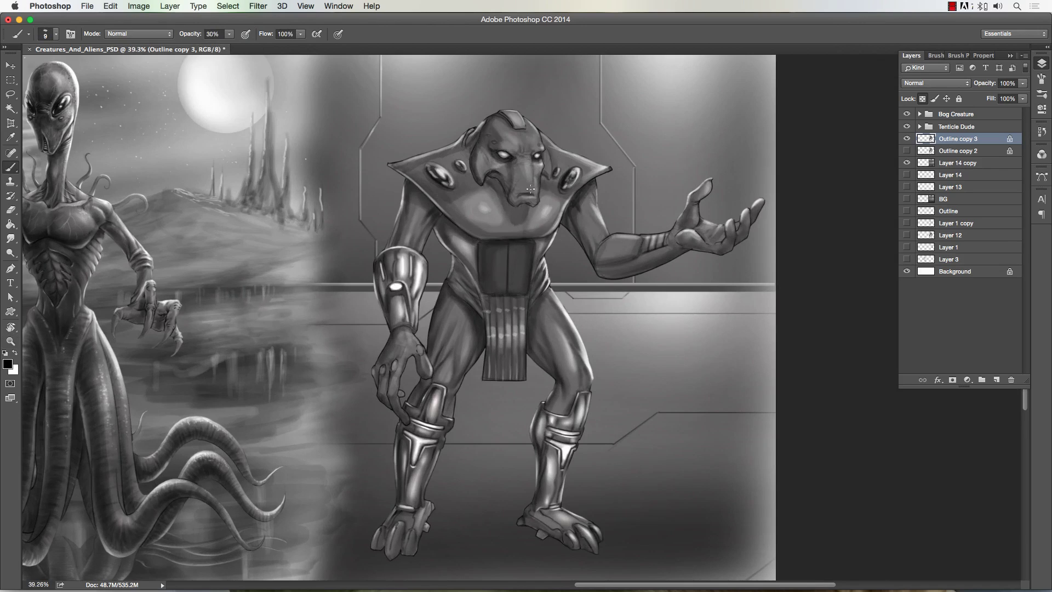
Draw thin white circuit lines over the abdomen panel on a new layer with a 3 px brush at 55% opacity
key("super+shift+alt+n")
key("x")
key("5")
key("5")
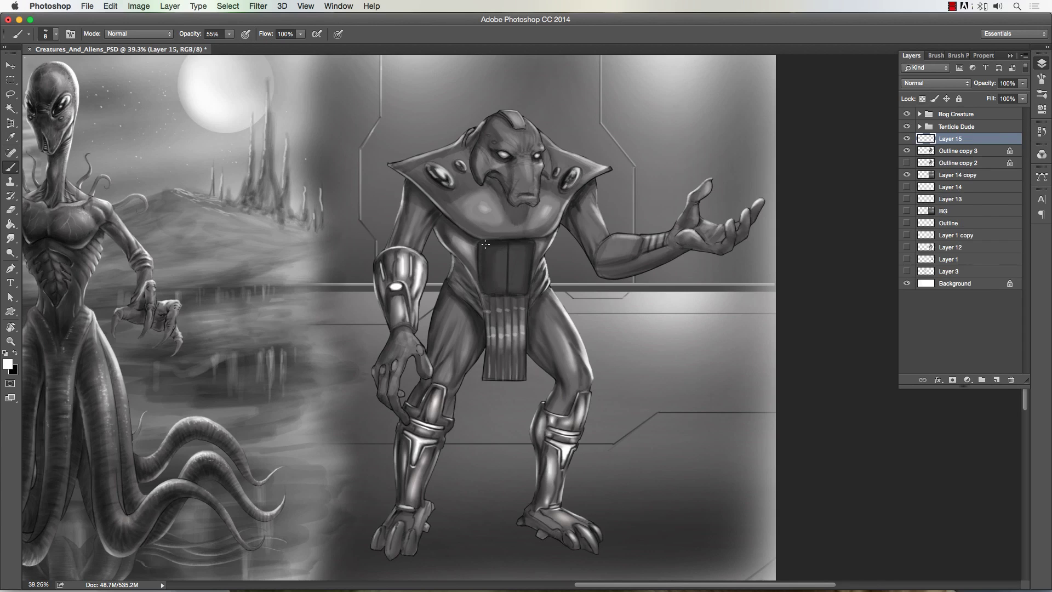
key("bracketleft")
mouse_move(493, 242)
left_mouse_down()
mouse_move(500, 282)
mouse_move(525, 290)
mouse_move(546, 326)
left_mouse_up()
scroll(491, 254, "up", 3)
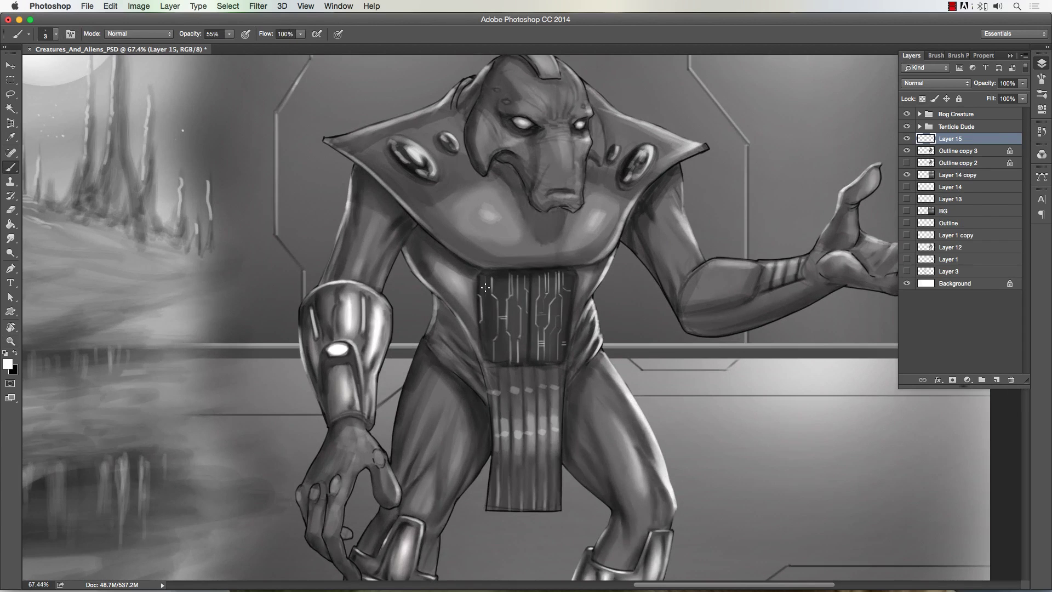
Merge the circuit-line layer into Outline copy 3 and shade the panel's edges with a black brush at 36% opacity
key("r")
scroll(513, 311, "down", 3)
scroll(552, 365, "up", 2)
key("alt+bracketleft")
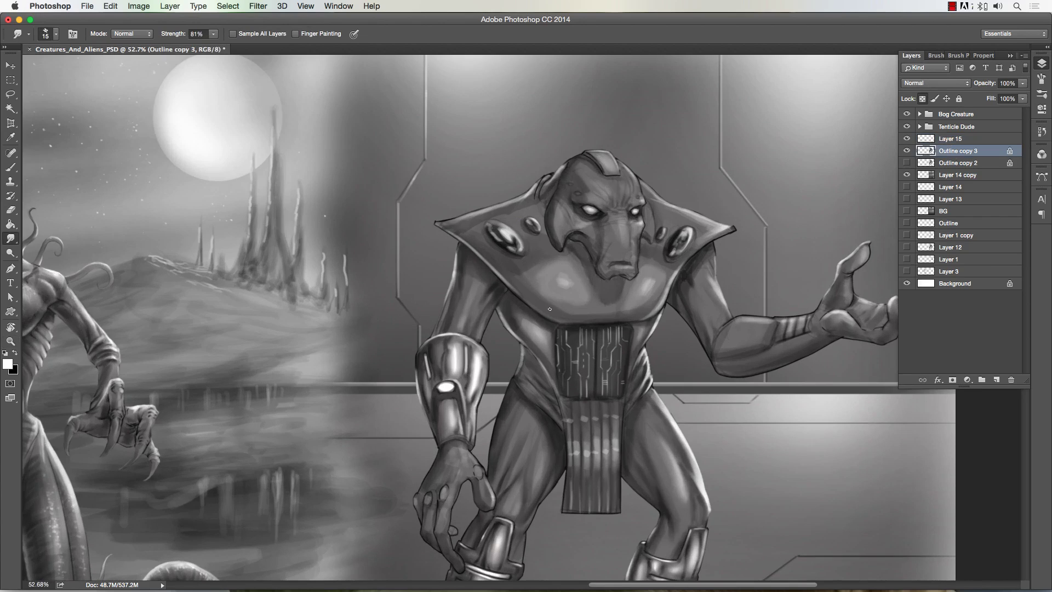
left_click_drag(907, 139, 1011, 379)
key("b")
key("x")
left_click_drag(617, 328, 556, 386)
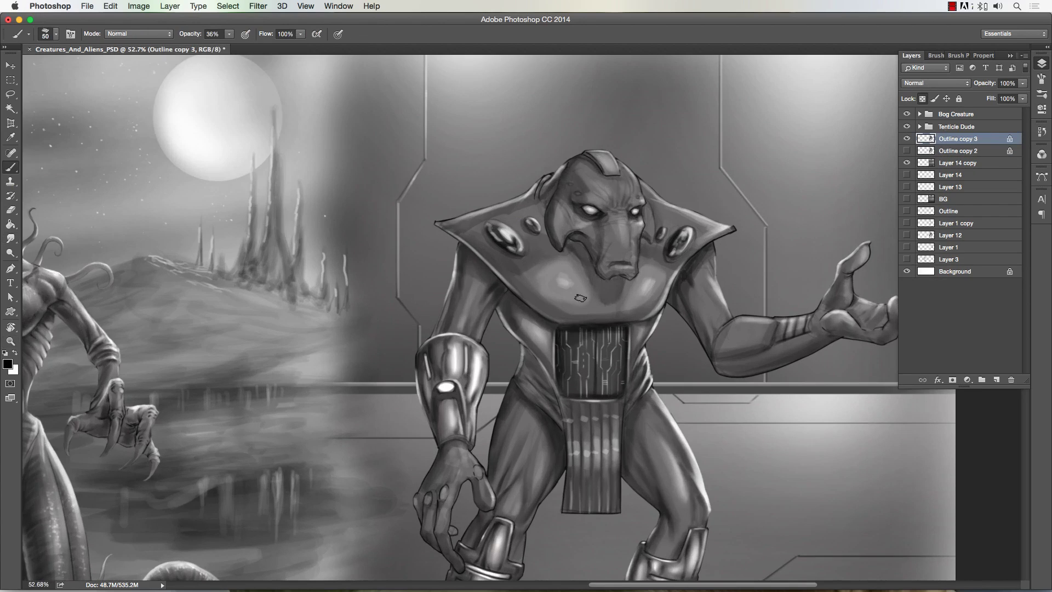
Brighten the circuit lines and the face with the Dodge tool set to Highlights at 30% exposure
key("r")
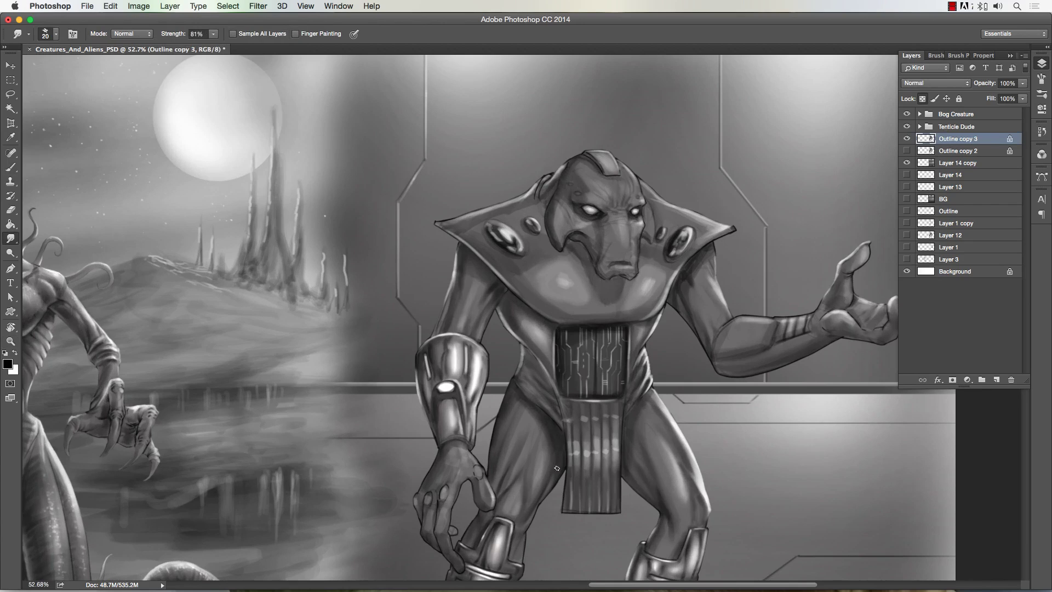
key("bracketright")
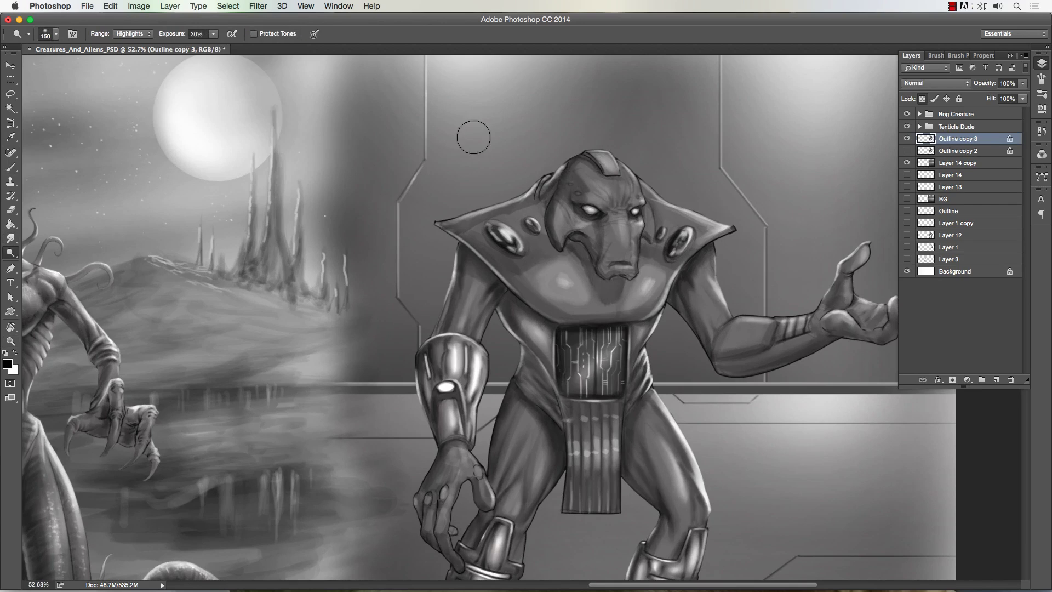
left_click_drag(630, 184, 588, 272)
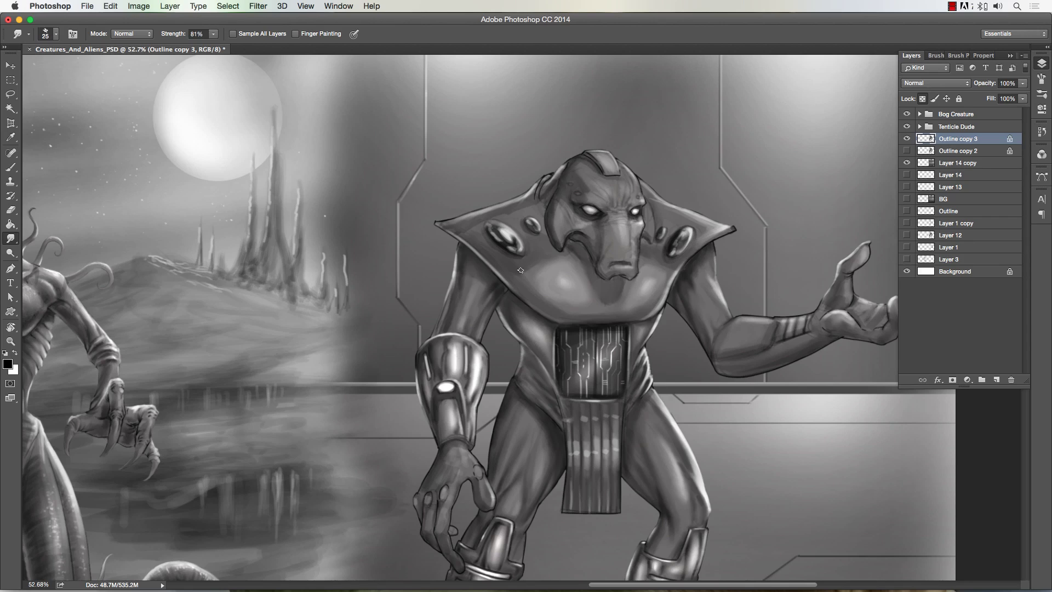
Paint small raised bumps on the alien's forehead with light and dark strokes at 36% opacity
key("b")
key("x")
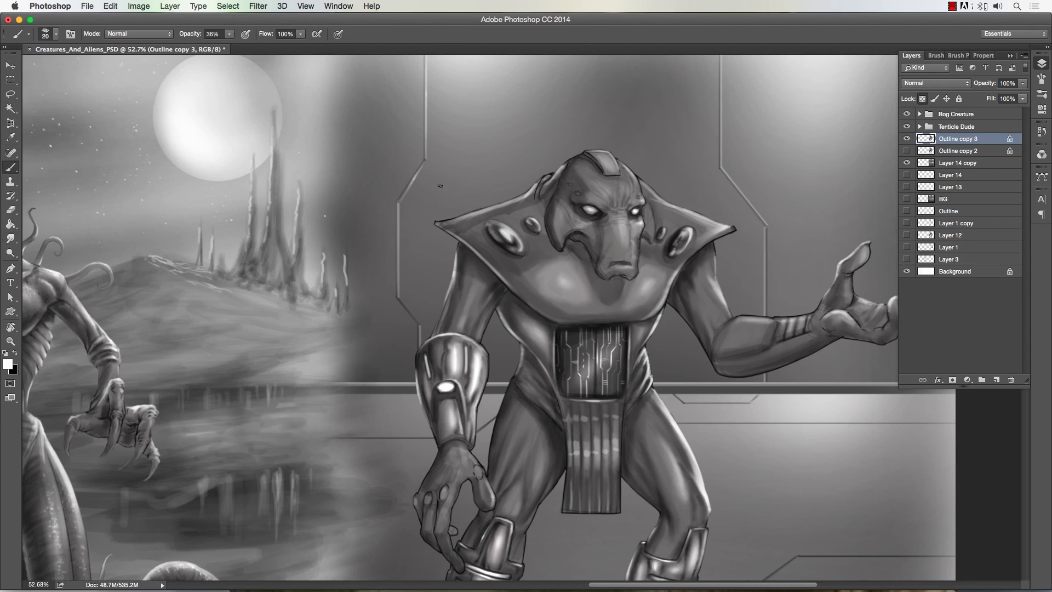
key("x")
key("r")
key("b")
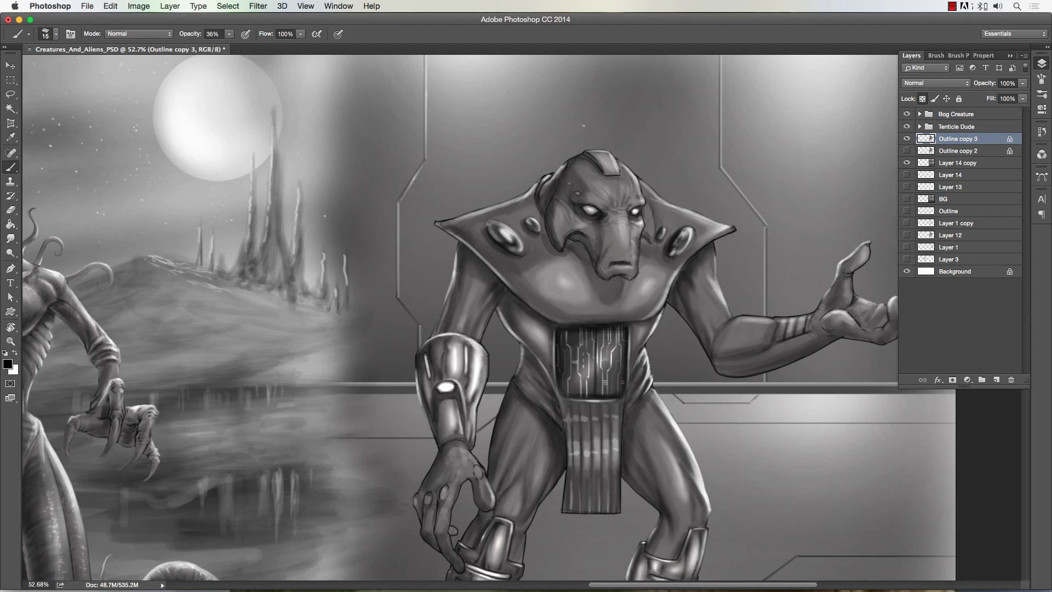
Dodge the arms, chest and hanging cloth with a 200 px tip at 30% exposure, and undo the last strokes
key("o")
scroll(603, 255, "down", 2)
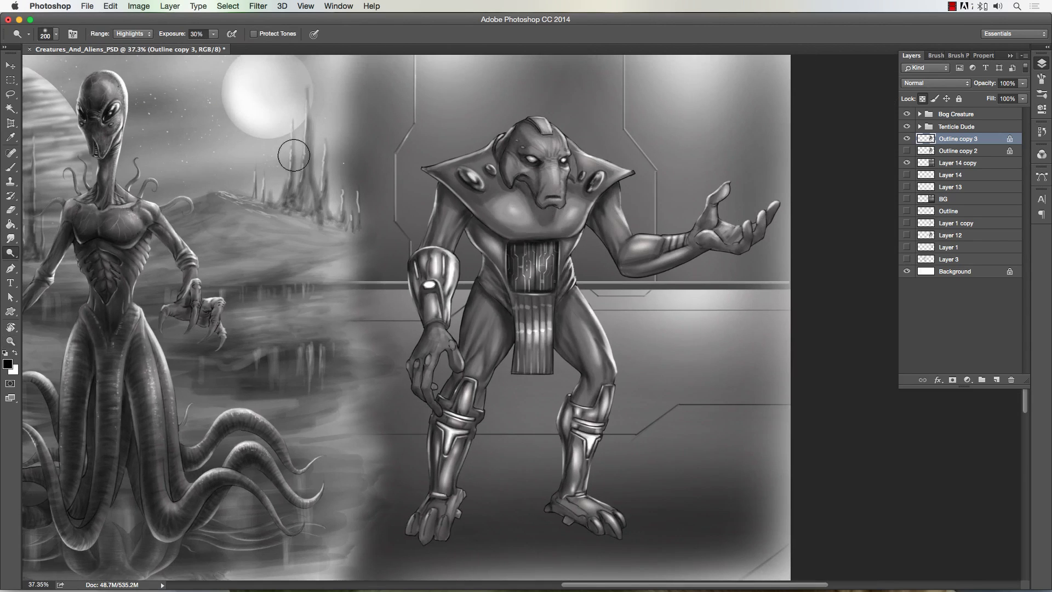
key("b")
key("ctrl+alt+z")
key("ctrl+alt+z")
key("ctrl+alt+z")
key("ctrl+alt+z")
key("ctrl+alt+z")
Paint white highlights along the limb and armour edges at 36% opacity and blend them with the Smudge tool at 81% strength
key("bracketleft")
key("bracketleft")
key("bracketleft")
key("bracketleft")
key("bracketleft")
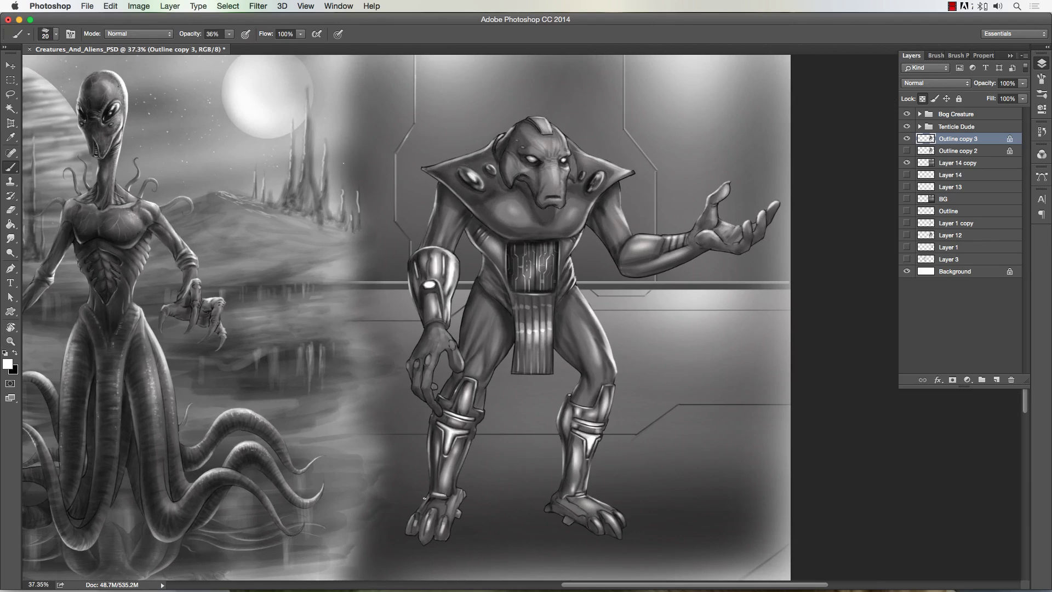
key("bracketleft")
key("bracketleft")
key("bracketleft")
key("bracketleft")
left_click(11, 238)
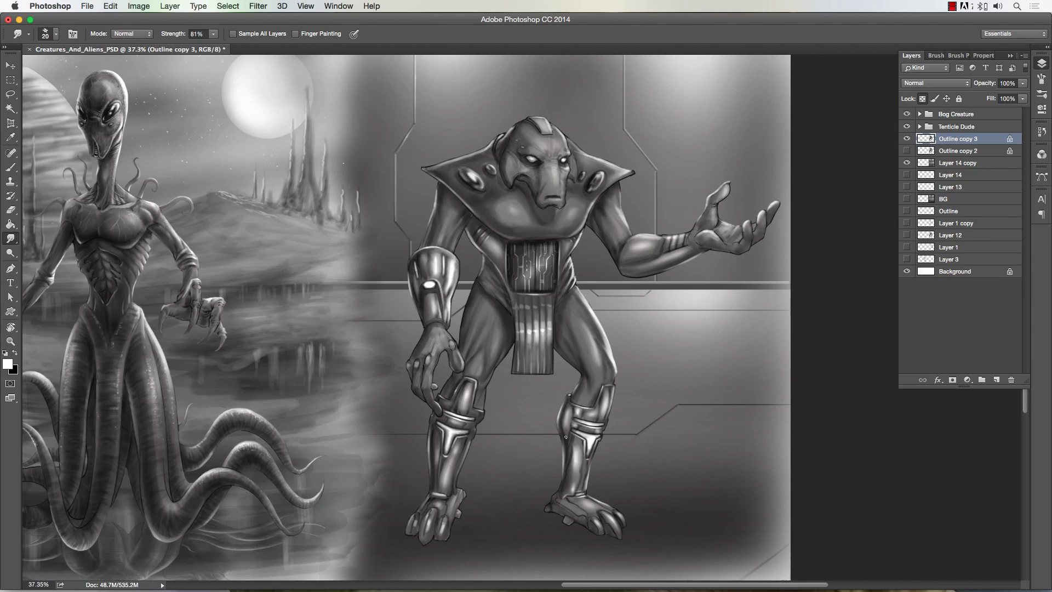
scroll(623, 134, "up", 3)
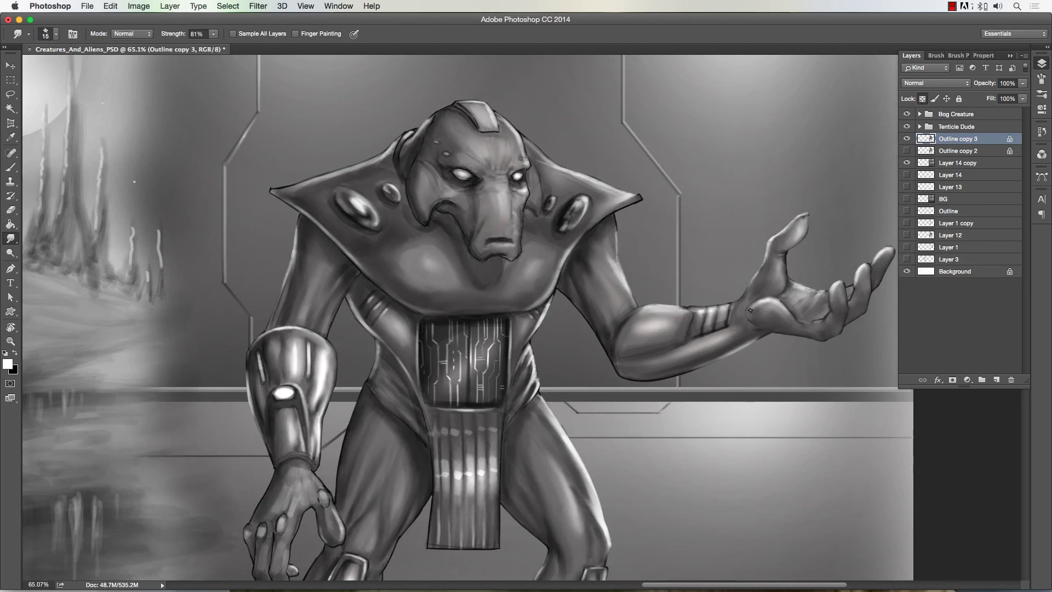
Draw dark contour lines for the muscles and plate of the outstretched forearm with a 7 px black brush
key("b")
key("x")
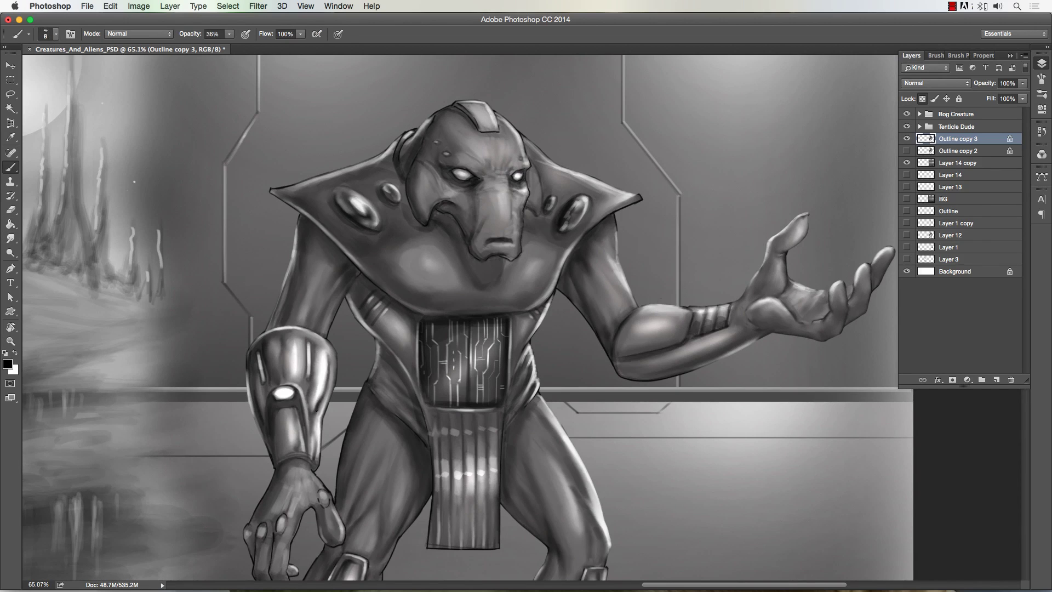
key("bracketleft")
key("bracketleft")
key("bracketleft")
key("bracketleft")
key("bracketleft")
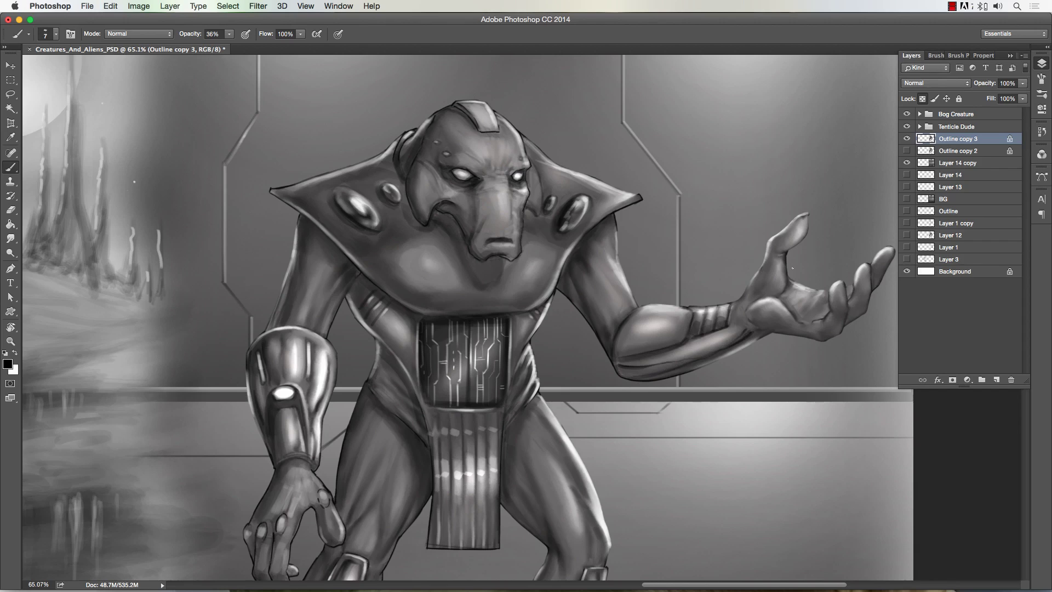
mouse_move(632, 352)
left_mouse_down()
mouse_move(753, 310)
mouse_move(745, 329)
mouse_move(656, 306)
left_mouse_up()
Unlock the layer's transparent pixels and add white edge highlights around the outstretched forearm and wrist, smudging them smooth
key("slash")
key("x")
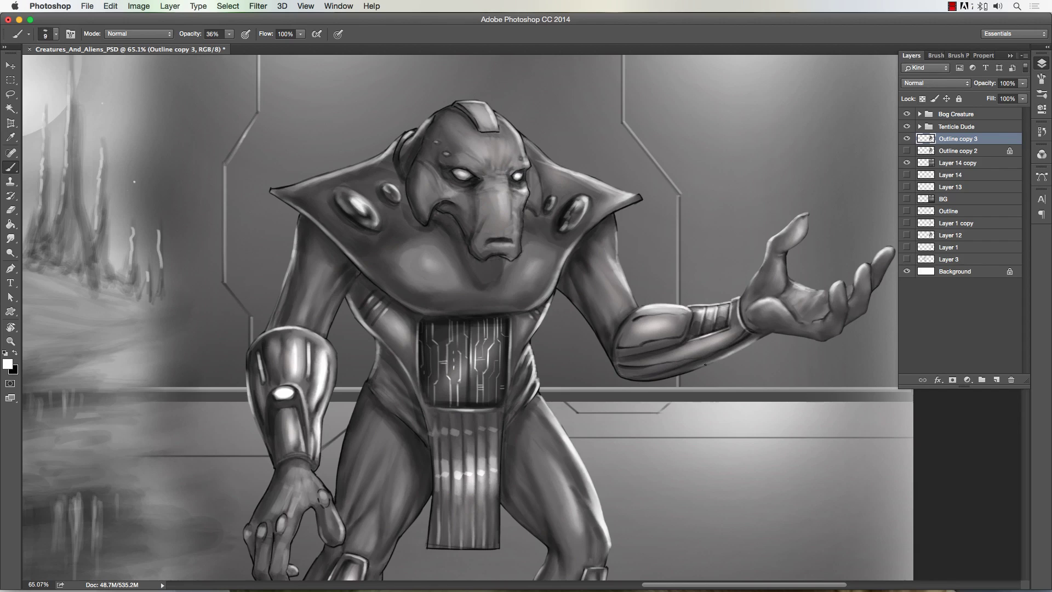
key("r")
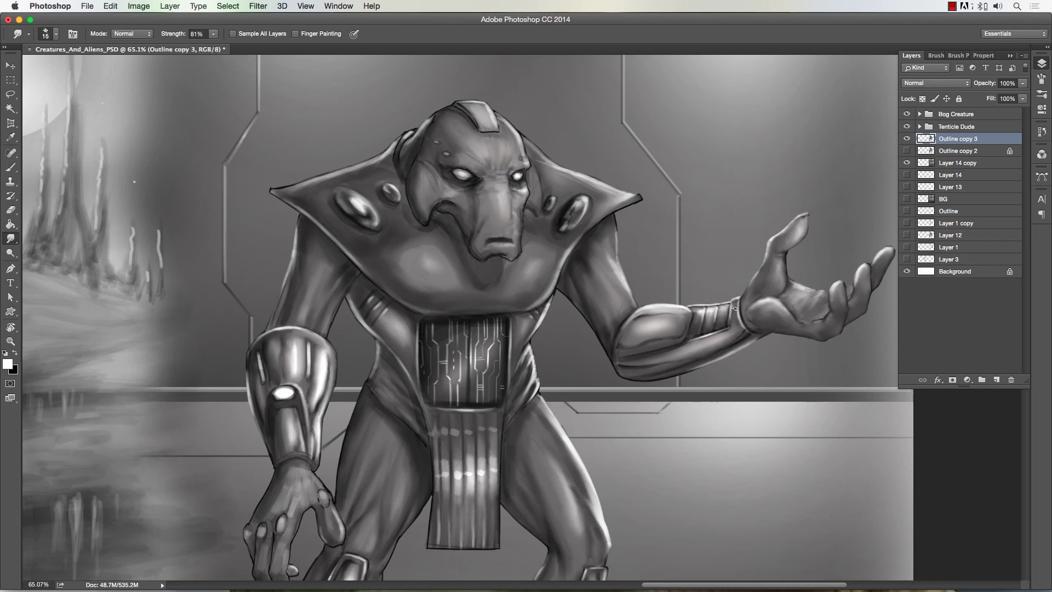
Lock the layer's transparent pixels again and shade the outstretched arm beneath the collar with a 25 px black brush
key("b")
key("x")
key("slash")
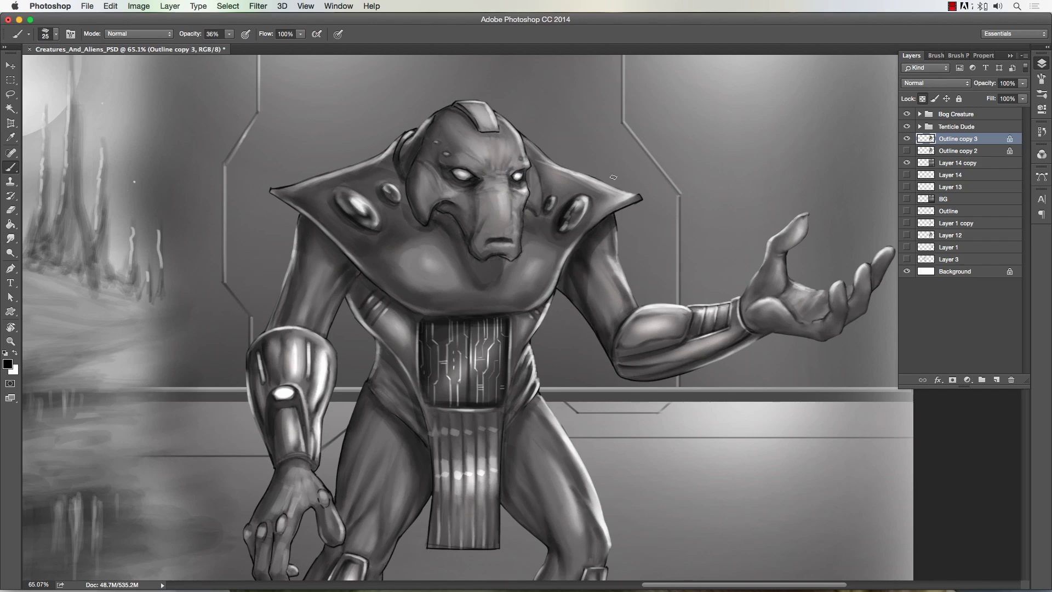
key("z")
mouse_move(569, 372)
left_mouse_down()
mouse_move(515, 372)
mouse_move(777, 227)
left_mouse_up()
Smooth the collar with the Smudge tool at 81% strength and paint black shadows on the upper arms beneath it
key("r")
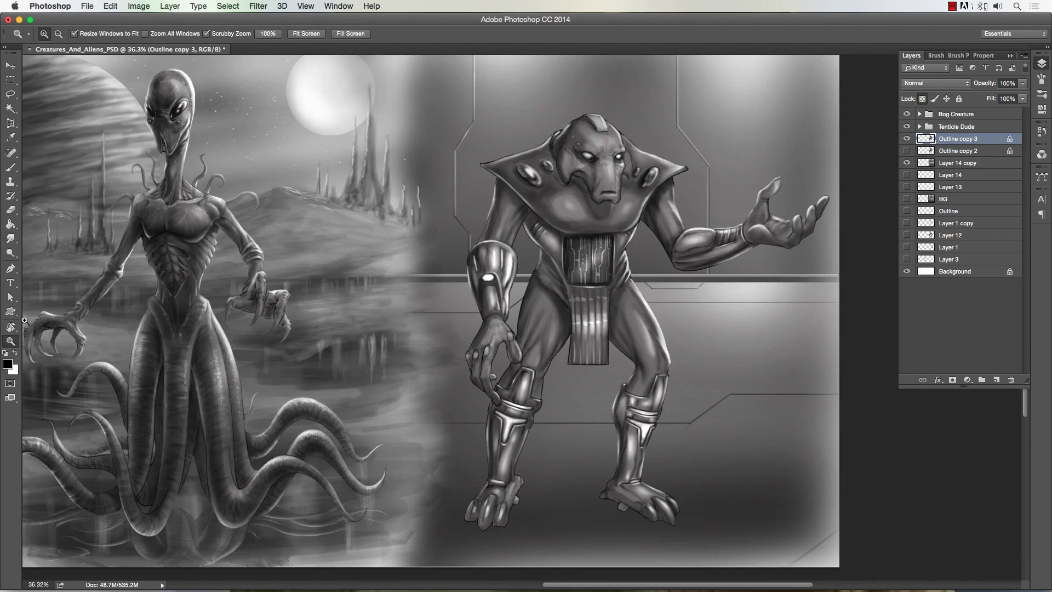
key("ctrl+plus")
scroll(378, 448, "up", 2)
key("bracketleft")
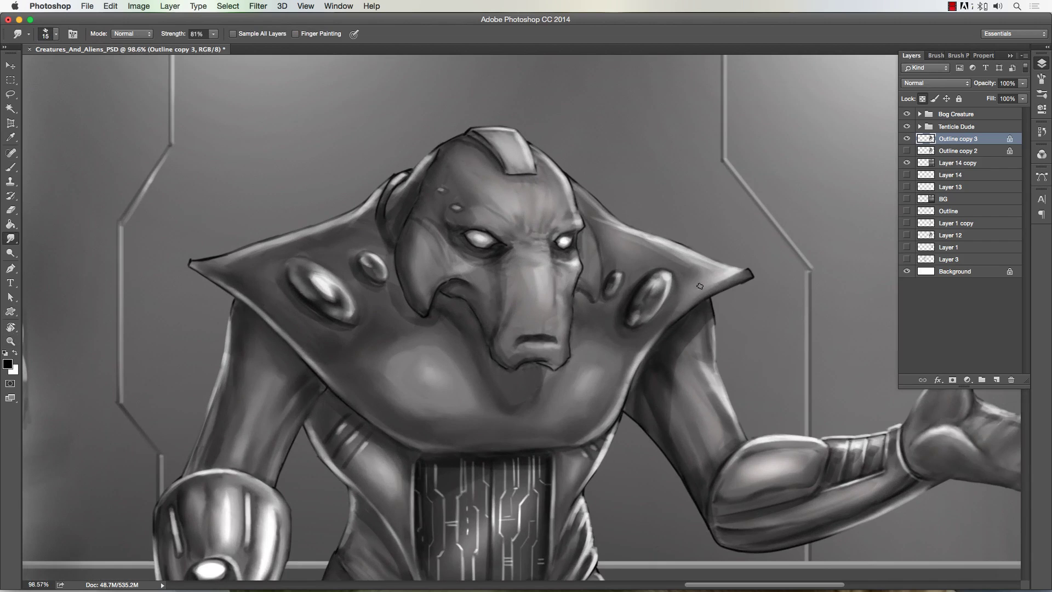
key("b")
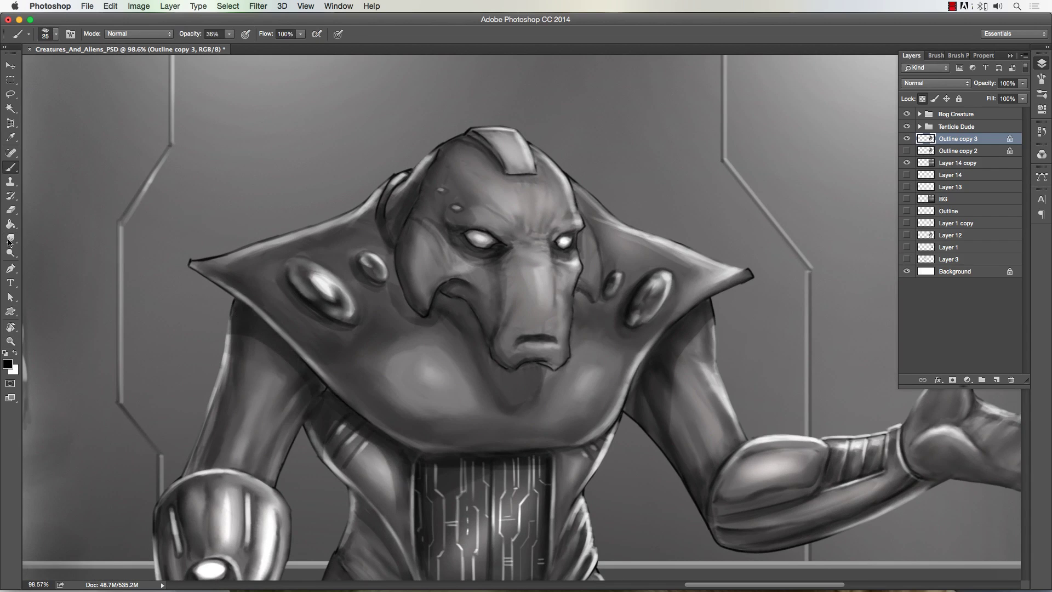
Draw fine dark wrinkles across the brow, forehead and snout with a 7 px black brush at 36% opacity
left_click_drag(493, 264, 506, 290)
mouse_move(506, 216)
left_mouse_down()
mouse_move(526, 243)
mouse_move(556, 219)
left_mouse_up()
left_click_drag(496, 203, 508, 213)
left_click_drag(552, 203, 564, 208)
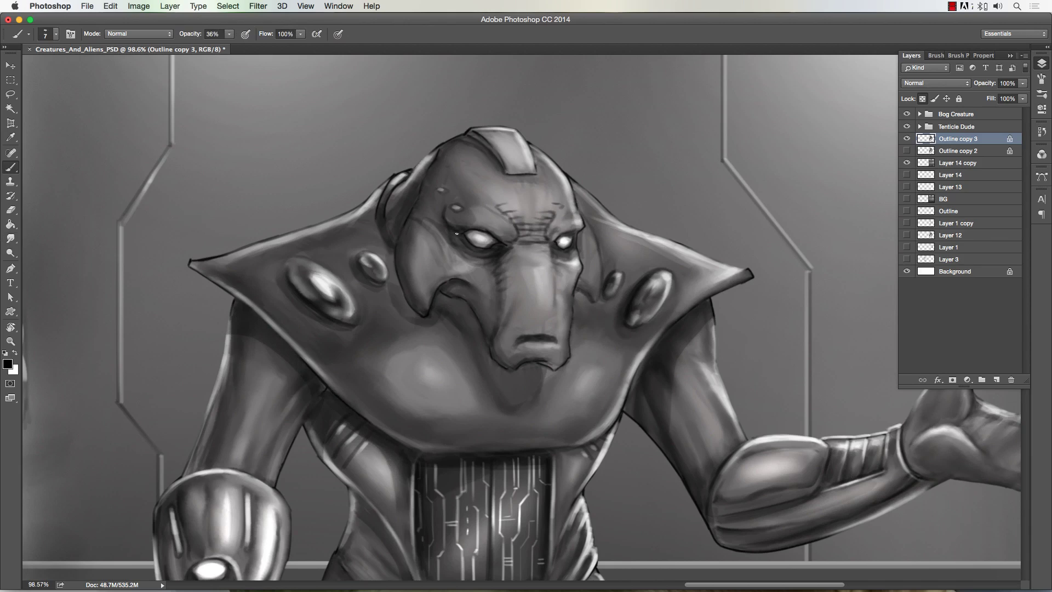
left_click_drag(460, 201, 489, 193)
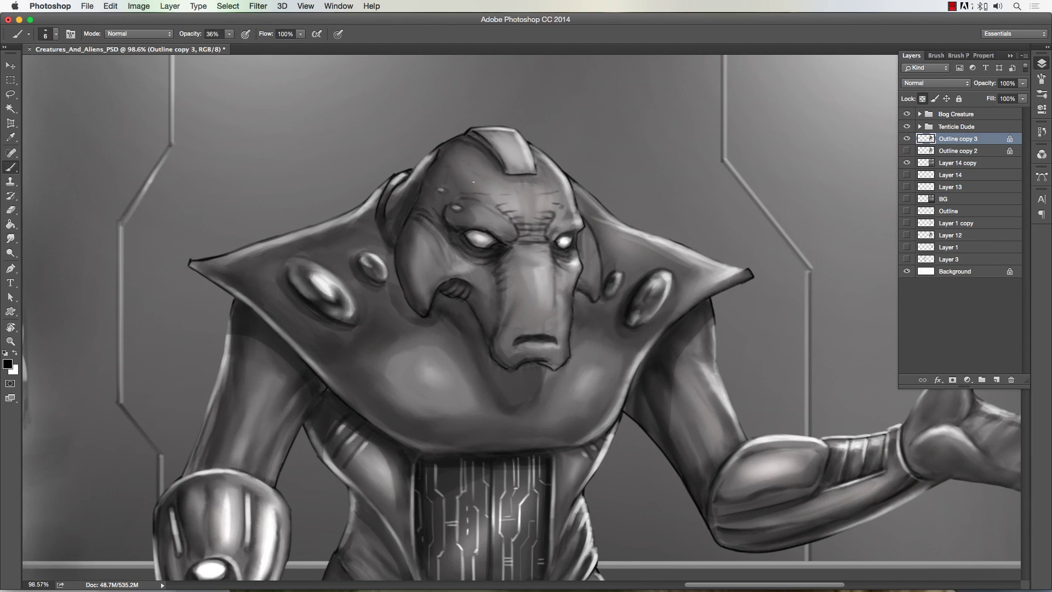
Add fine dark creases along the snout, nostril and mouth with a 6 px black brush
left_click_drag(566, 282, 556, 323)
left_click_drag(504, 311, 507, 322)
left_click_drag(553, 339, 560, 349)
left_click_drag(518, 340, 510, 343)
Deepen the shading around the helmet's cheek guards, face and mouth with black strokes, and smudge them at 81% strength
key("bracketright")
key("bracketright")
key("bracketright")
key("bracketright")
key("bracketright")
key("bracketleft")
key("bracketleft")
key("bracketleft")
key("bracketleft")
key("bracketleft")
key("bracketleft")
mouse_move(417, 208)
left_mouse_down()
mouse_move(438, 296)
mouse_move(526, 378)
left_mouse_up()
mouse_move(471, 238)
left_mouse_down()
mouse_move(564, 244)
mouse_move(618, 293)
left_mouse_up()
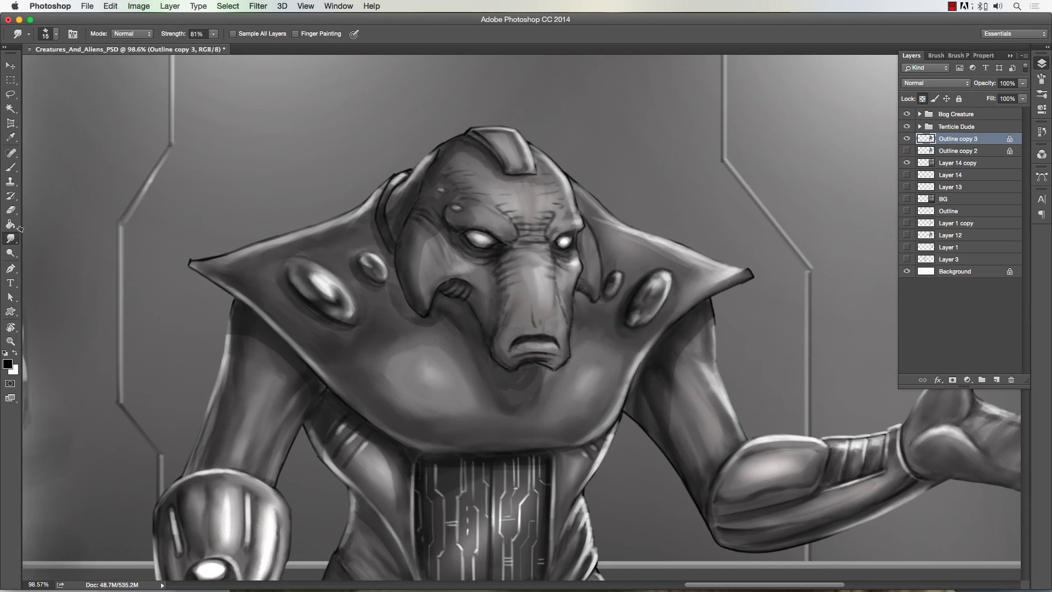
Hide the layer list and darken the narrow slots on the gauntlet with an 8 px black brush at 36% opacity
key("F7")
scroll(619, 293, "down", 3)
key("bracketright")
key("bracketright")
key("bracketright")
key("bracketright")
key("bracketright")
key("bracketright")
key("bracketright")
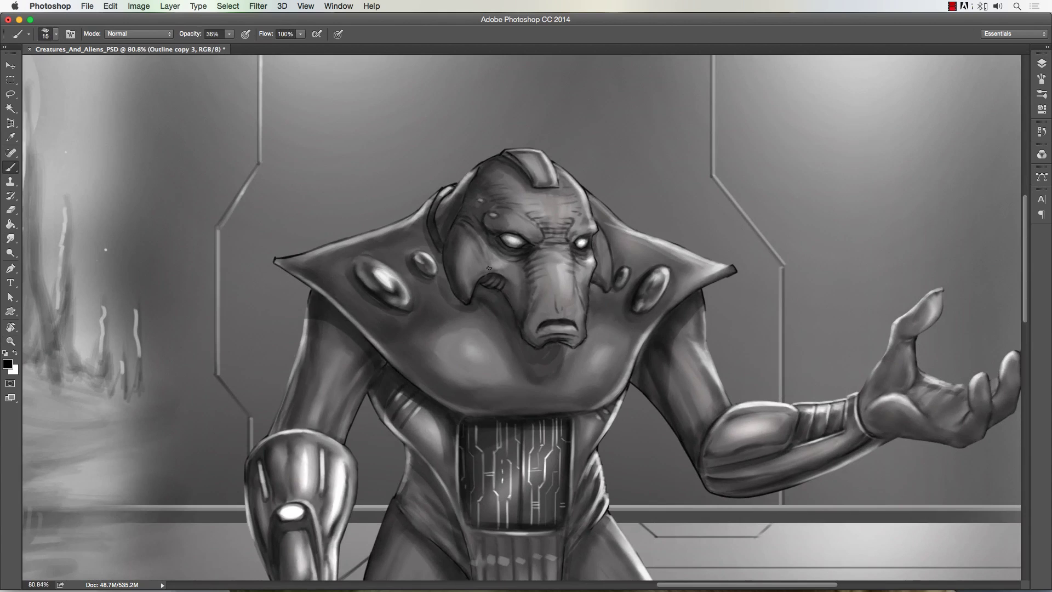
key("r")
key("b")
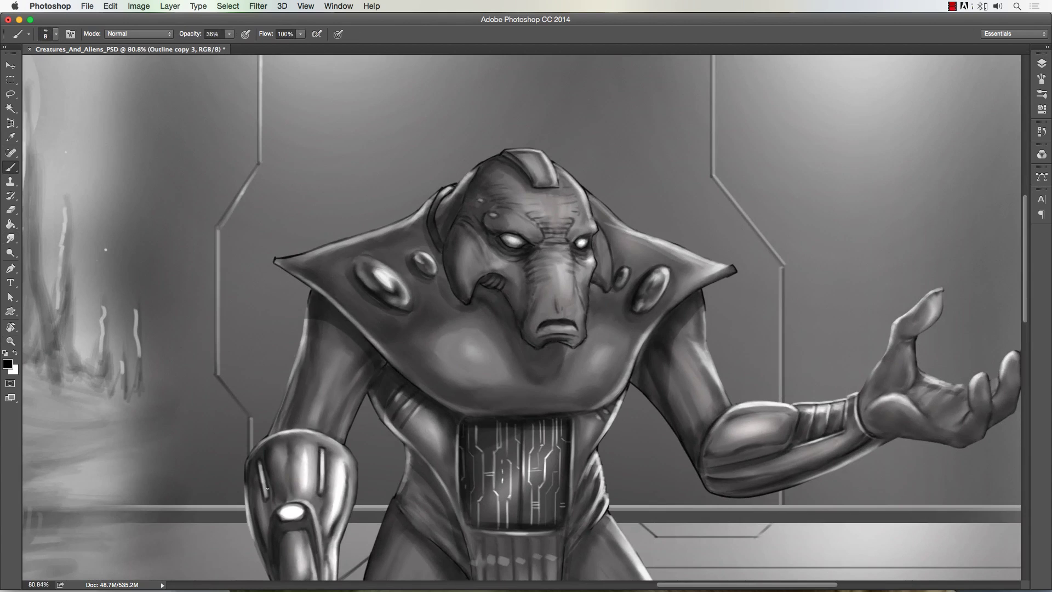
Darken the armoured alien's chest plate with soft black strokes using an 80 px brush at 36% opacity
key("bracketright")
key("bracketright")
key("bracketright")
key("bracketright")
key("bracketright")
key("bracketright")
key("bracketright")
key("bracketright")
key("bracketright")
key("bracketright")
key("bracketright")
key("bracketright")
key("bracketright")
mouse_move(438, 362)
left_mouse_down()
mouse_move(602, 351)
mouse_move(613, 335)
left_mouse_up()
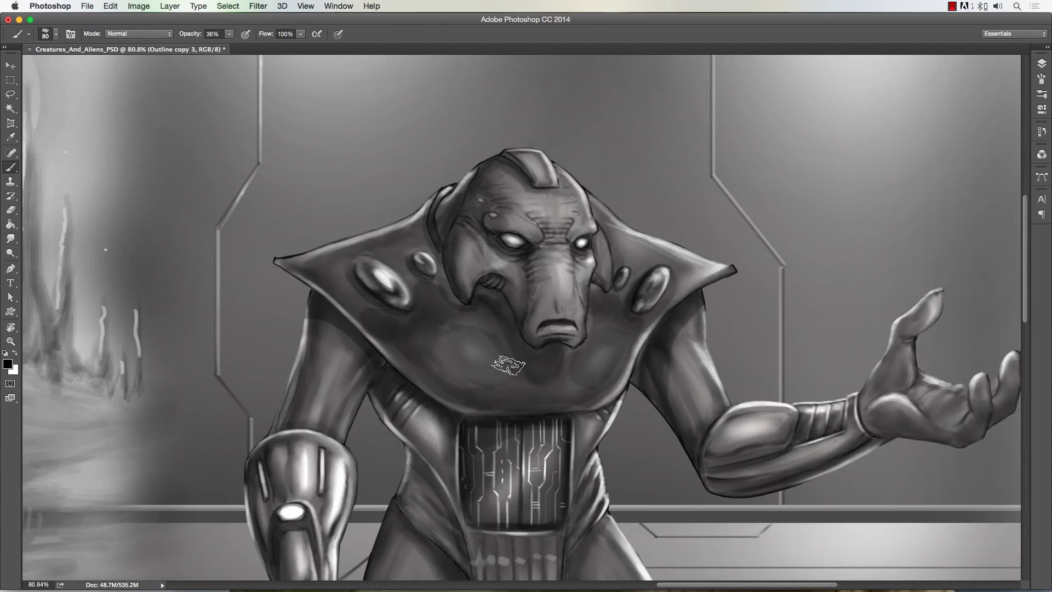
key("r")
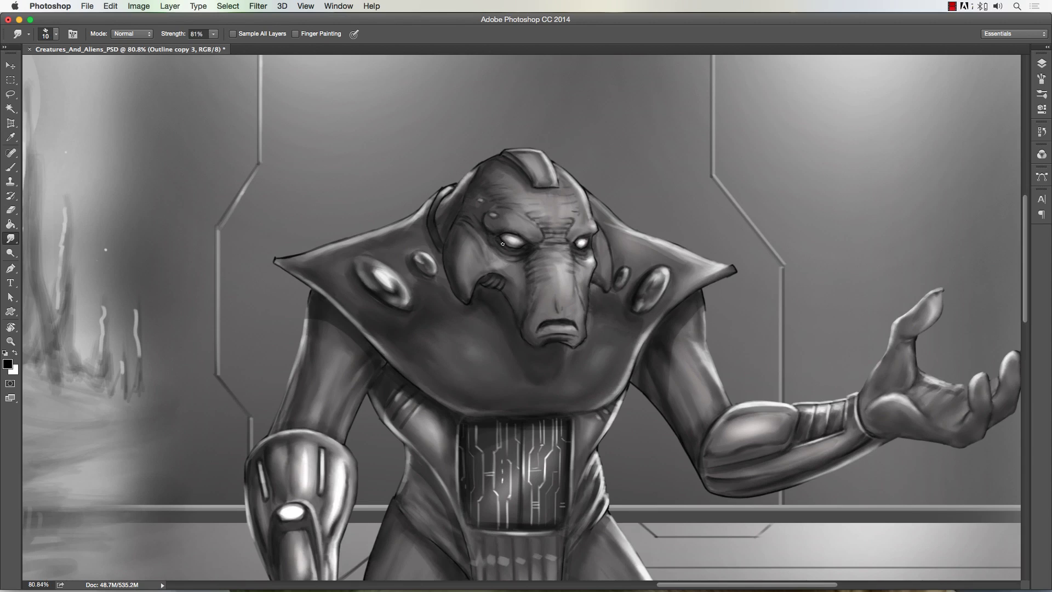
Touch up the area around the armoured alien's eye and shade across the shoulder collar with a soft brush
key("b")
key("x")
key("bracketleft")
left_click_drag(513, 255, 519, 242)
key("bracketleft")
mouse_move(383, 230)
left_mouse_down()
mouse_move(503, 148)
mouse_move(724, 268)
left_mouse_up()
key("z")
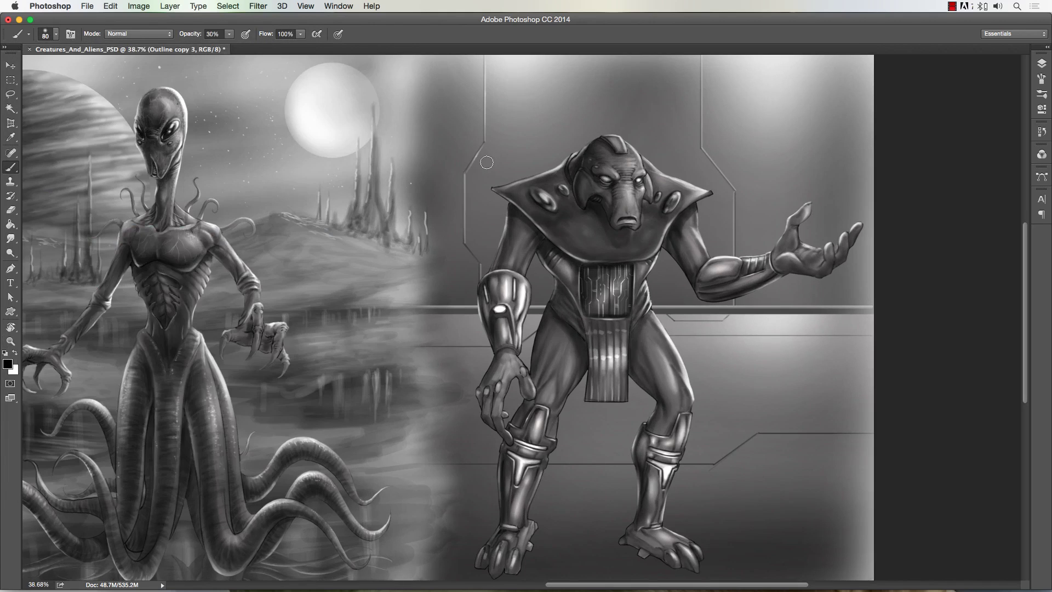
Refine the highlights on the armoured alien using the Dodge tool with a smaller brush
key("o")
key("bracketleft")
key("bracketleft")
key("bracketleft")
key("bracketleft")
key("bracketleft")
key("bracketleft")
key("bracketleft")
key("bracketleft")
key("bracketleft")
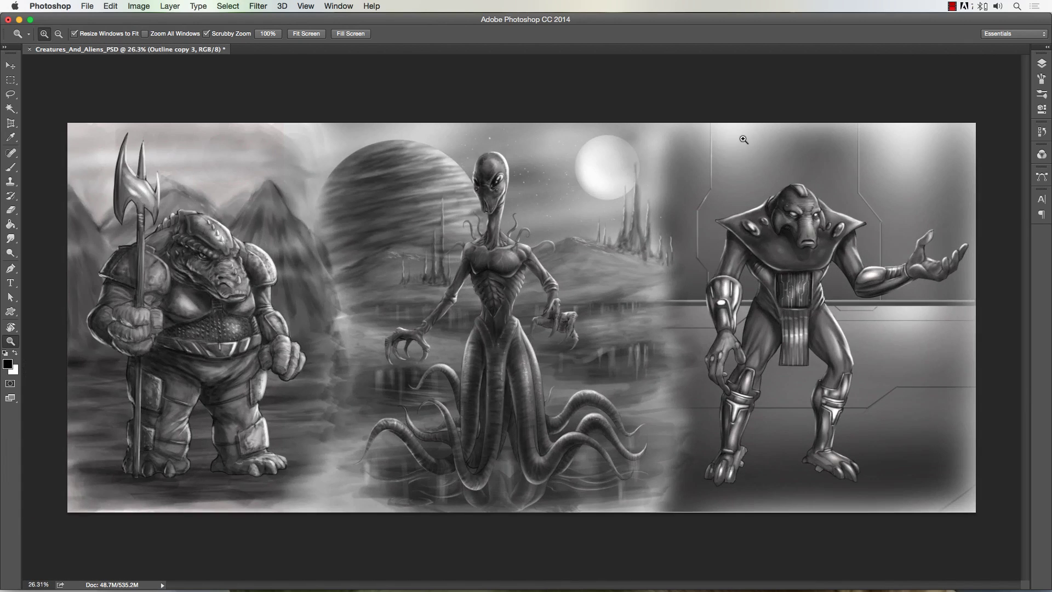
Colour the bog creature's skin green and its clothing reddish brown on the Color layer, brushing at 44% opacity
left_click(1042, 64)
left_click(955, 127)
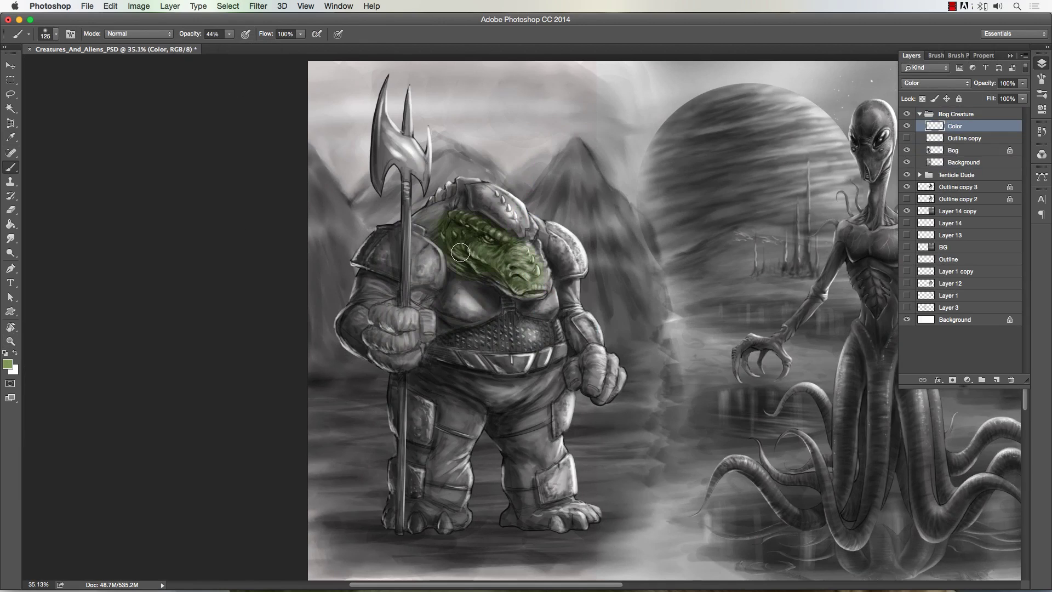
left_click_drag(460, 253, 477, 192)
key("bracketleft")
key("bracketleft")
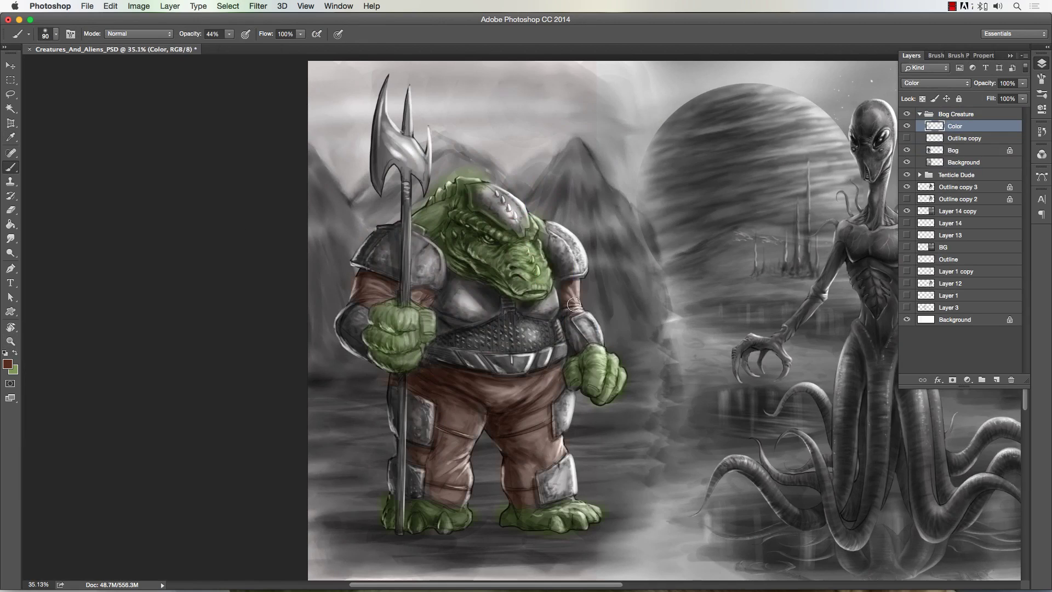
key("e")
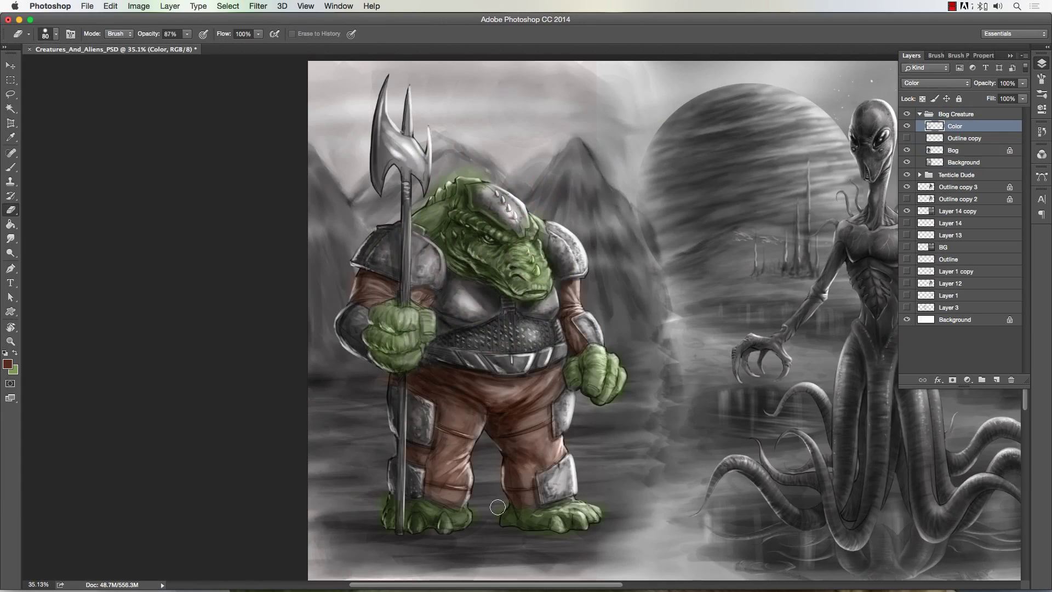
Add pale orange highlights to the bog creature's hand and helmet on the Overlay layer, brushing at 44% opacity
key("b")
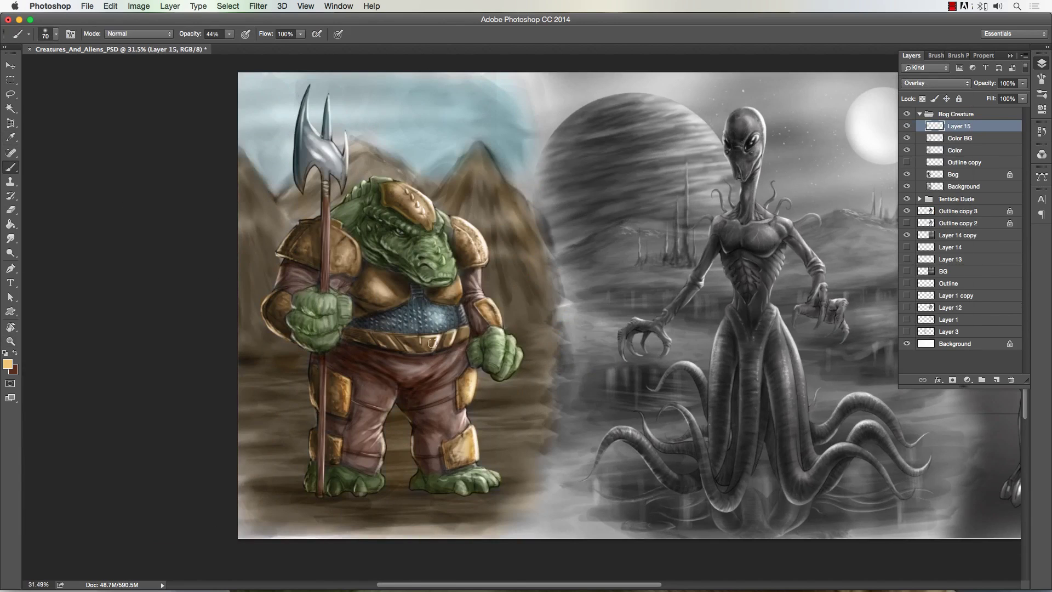
mouse_move(480, 352)
left_mouse_down()
mouse_move(345, 247)
mouse_move(307, 332)
mouse_move(463, 419)
mouse_move(378, 178)
left_mouse_up()
key("bracketright")
key("bracketright")
key("bracketright")
key("bracketright")
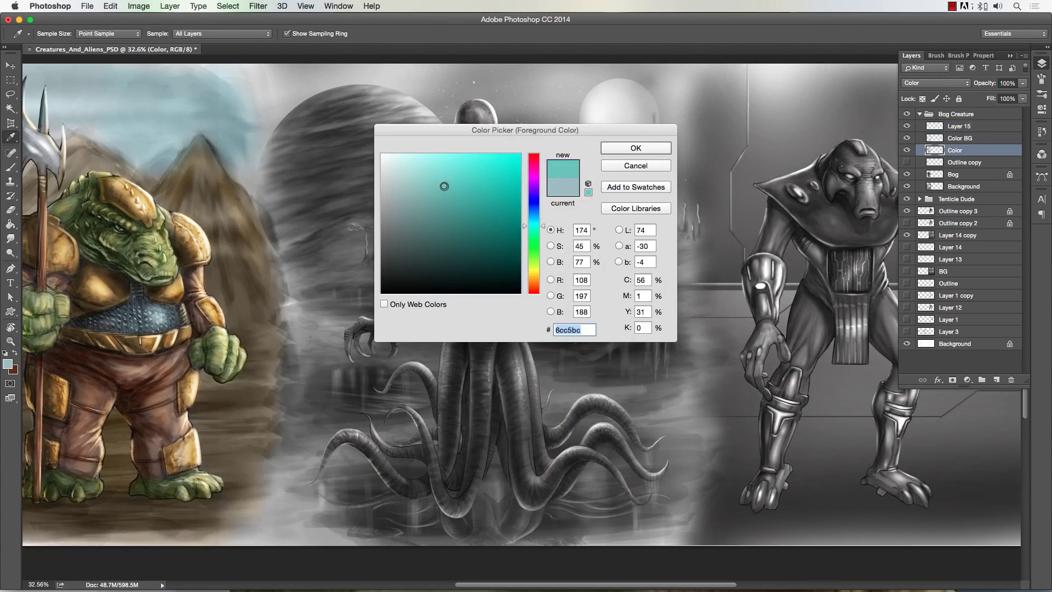
Colour the tentacled alien teal on the Color layer and tint the water blue on the Color BG layer
left_click_drag(466, 320, 476, 369)
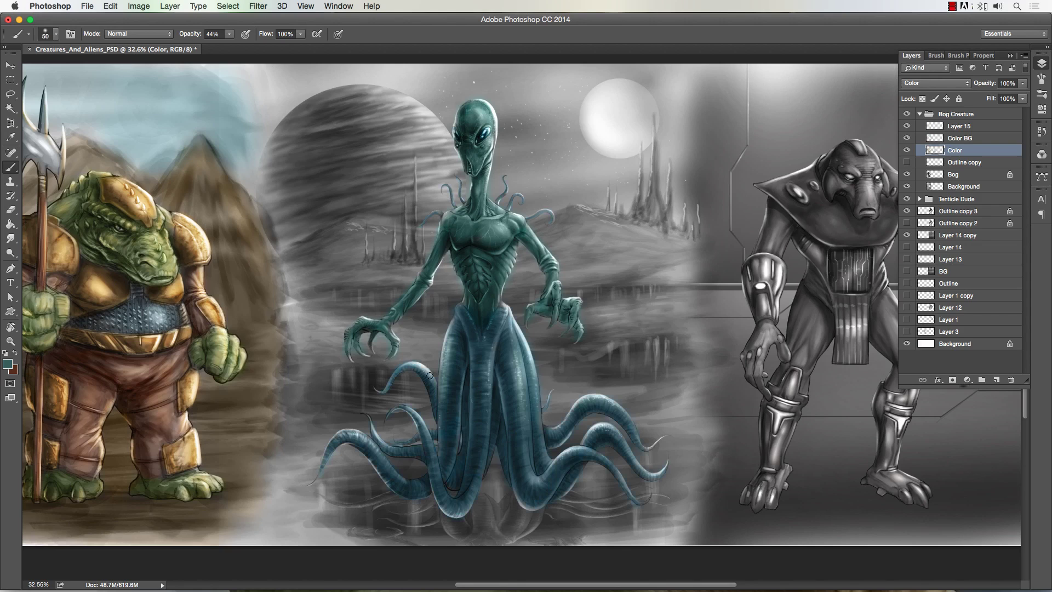
key("alt+bracketright")
mouse_move(565, 362)
left_mouse_down()
mouse_move(707, 353)
mouse_move(619, 359)
left_mouse_up()
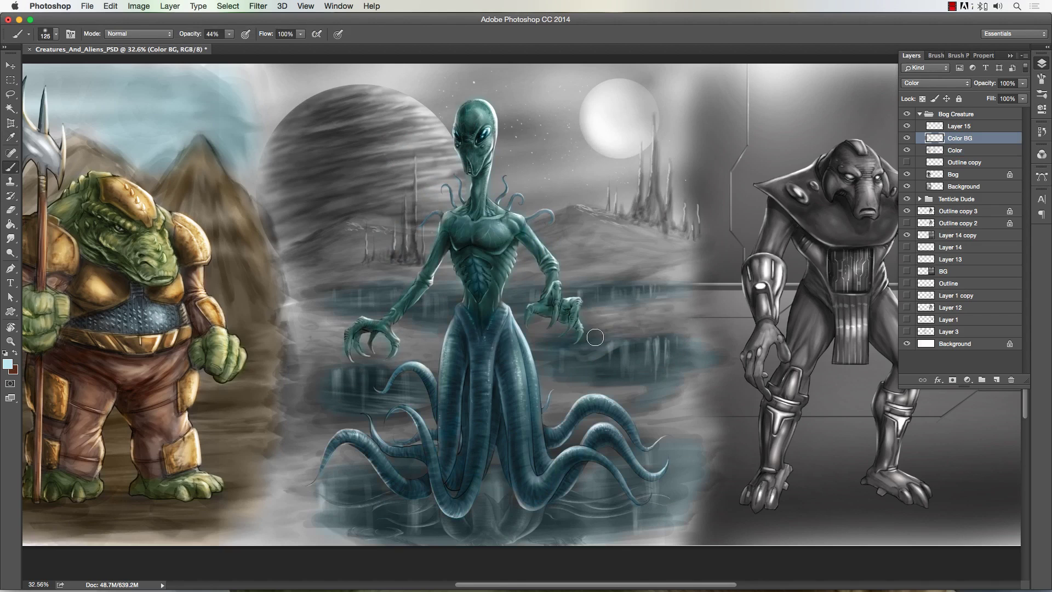
Paint the large planet purple and the hills and ground green on the Color BG layer
key("Return")
key("bracketright")
left_click_drag(359, 145, 369, 178)
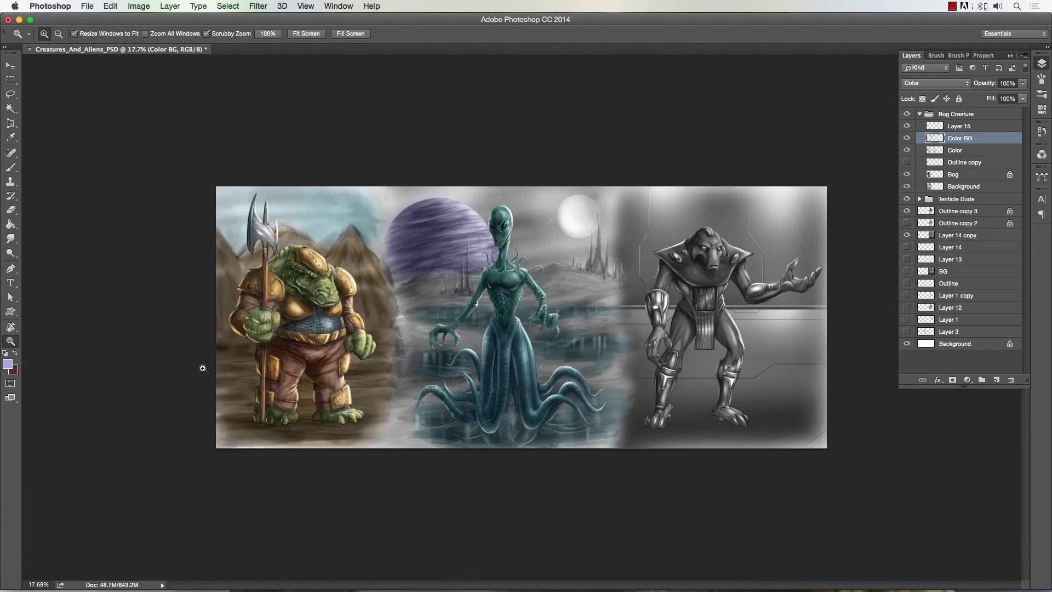
left_click(8, 365)
key("Return")
key("bracketright")
left_click_drag(564, 230, 671, 380)
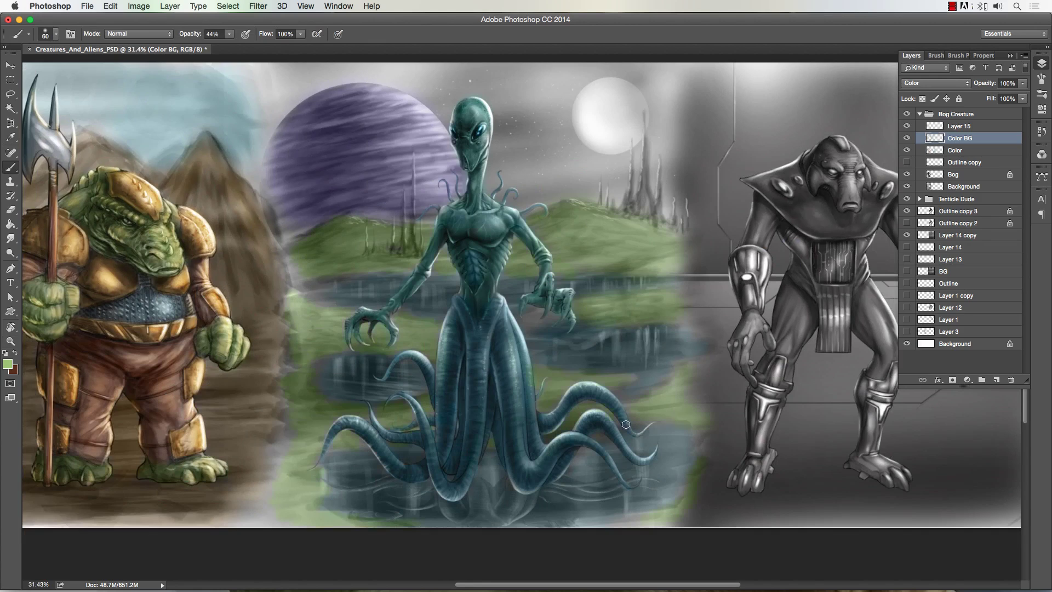
Tint the moon pale yellow on the Color BG layer
left_click(7, 364)
key("Return")
left_click_drag(605, 110, 590, 156)
Add pale yellow highlights to the planet's edge and alien's head on Overlay Layer 15 at 25% opacity and 78% flow
left_click(959, 126)
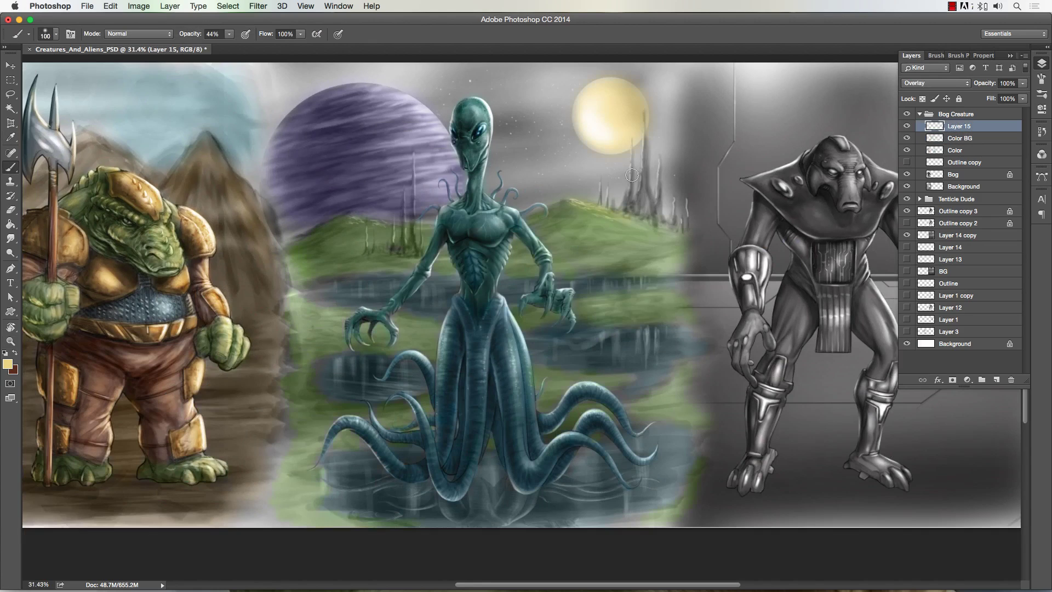
key("2")
key("5")
key("shift+7")
key("shift+8")
key("bracketleft")
key("bracketleft")
key("bracketleft")
key("bracketleft")
key("bracketleft")
left_click_drag(439, 98, 486, 139)
Add fine pale yellow highlights to the spires, hill crests and tentacled alien's upper body with a small brush
key("bracketleft")
key("bracketleft")
key("bracketleft")
key("bracketleft")
key("bracketleft")
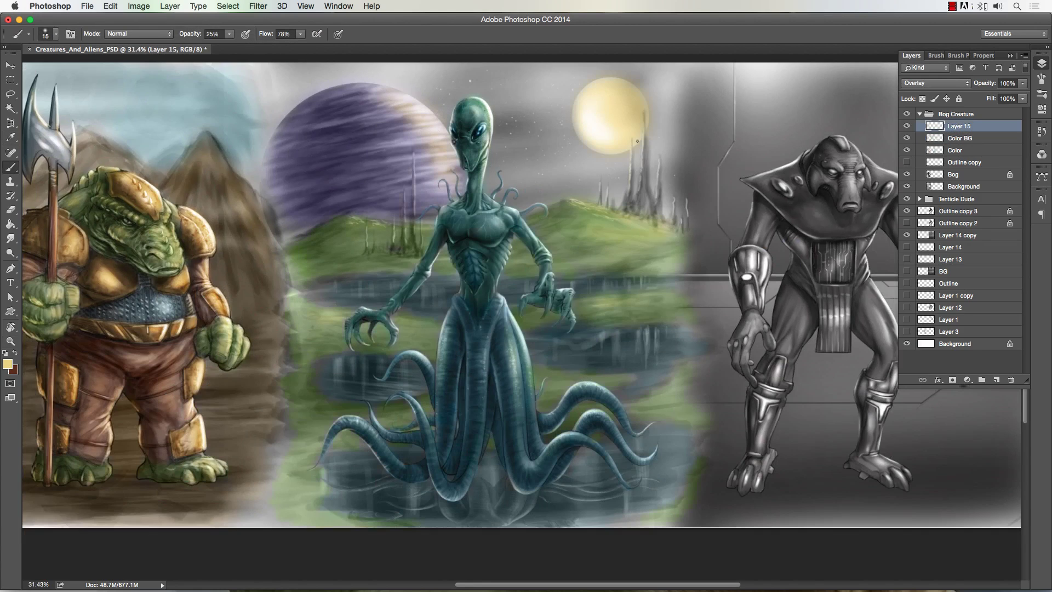
key("bracketleft")
key("bracketleft")
key("bracketleft")
key("bracketleft")
key("bracketleft")
key("bracketleft")
key("bracketleft")
key("bracketleft")
scroll(584, 389, "up", 7)
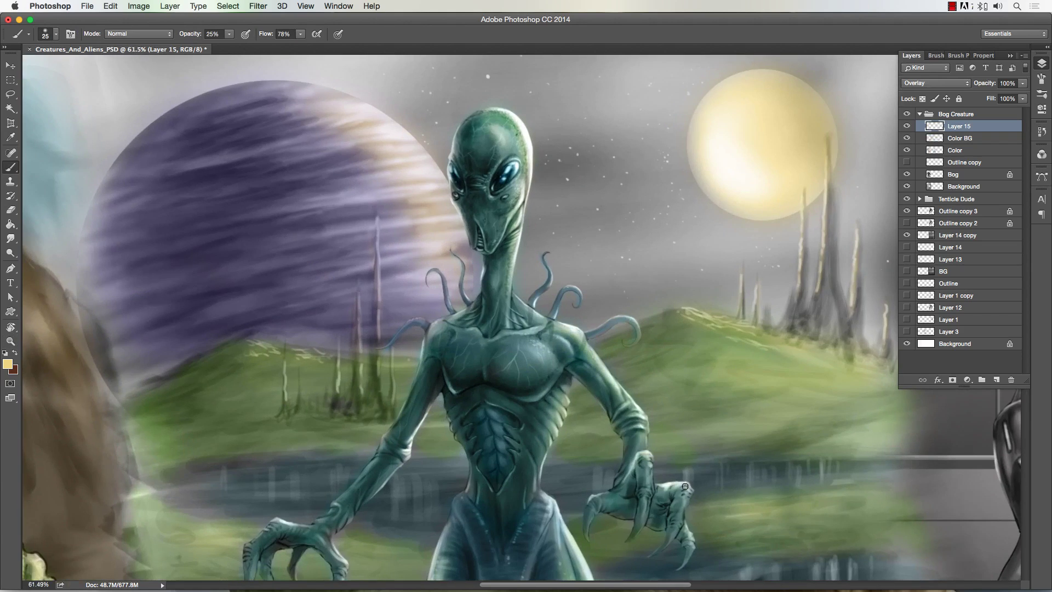
Brighten the tentacled alien's lower body and tentacles with pale yellow strokes using a 70 px brush
scroll(581, 312, "down", 5)
key("bracketright")
key("bracketright")
key("bracketright")
key("bracketright")
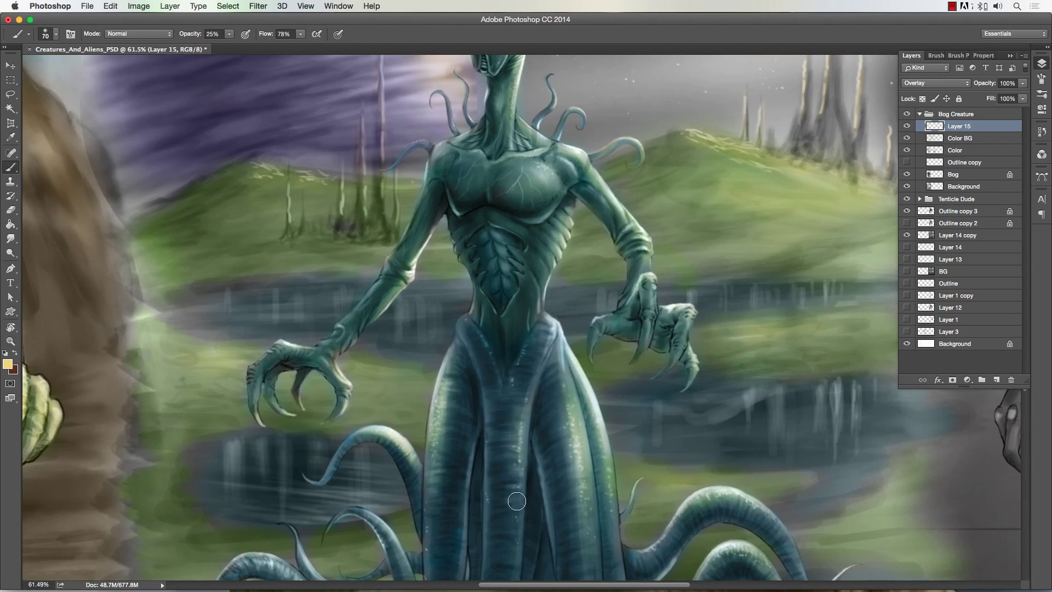
scroll(534, 303, "down", 3)
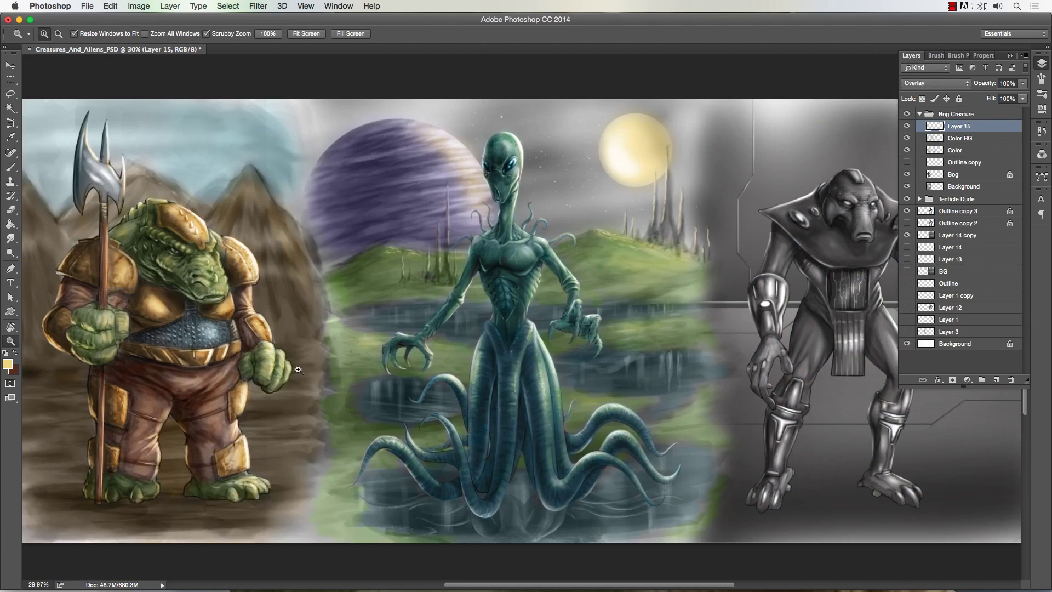
Duplicate the landscape layer Layer 6 copy, hide the duplicate, and select the layer beneath it for smudging
left_click(931, 343)
key("ctrl+j")
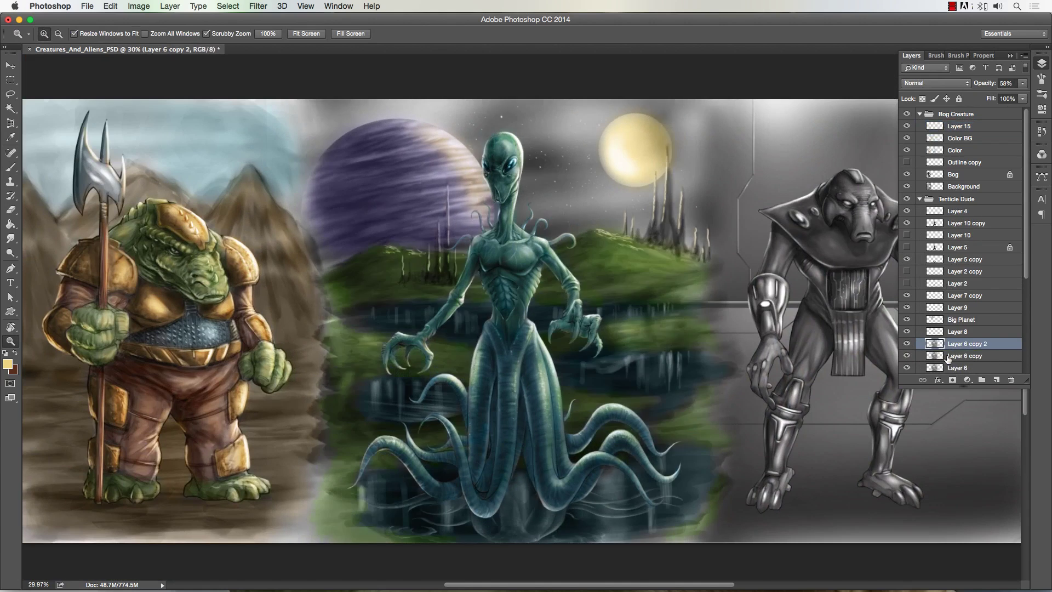
left_click(907, 344)
left_click(926, 356)
key("r")
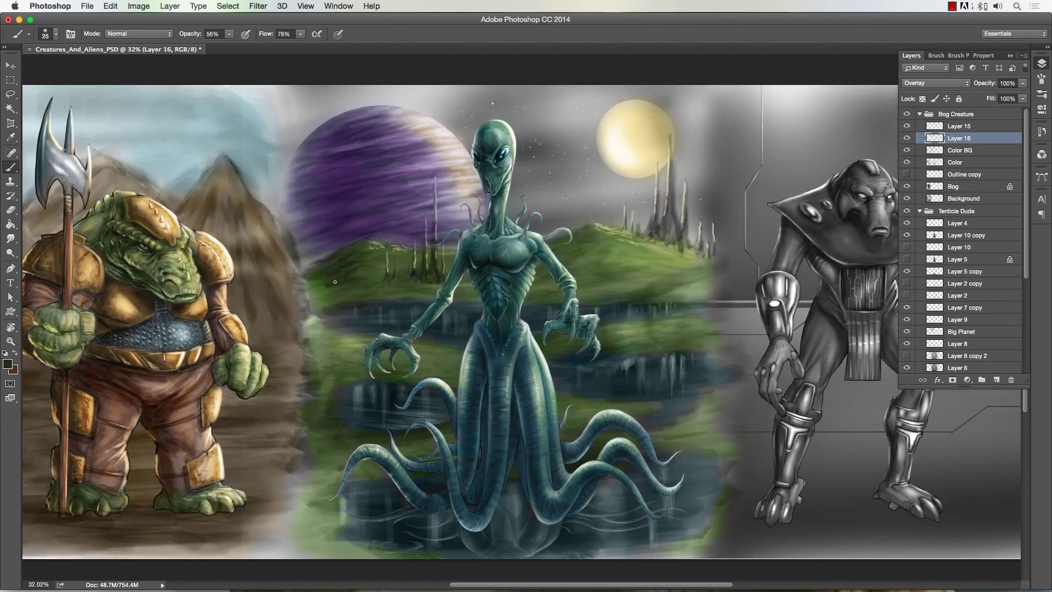
Paint dark detail strokes over the green hills on Overlay Layer 16 with a 15 px brush at 56% opacity
key("bracketleft")
key("bracketleft")
key("bracketright")
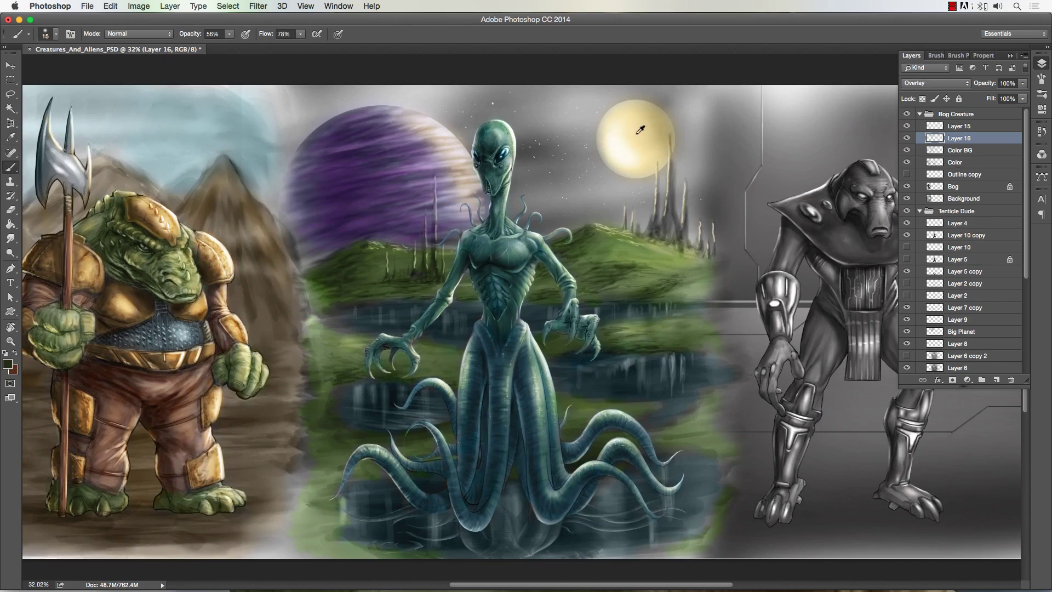
key("z")
scroll(520, 338, "down", 2)
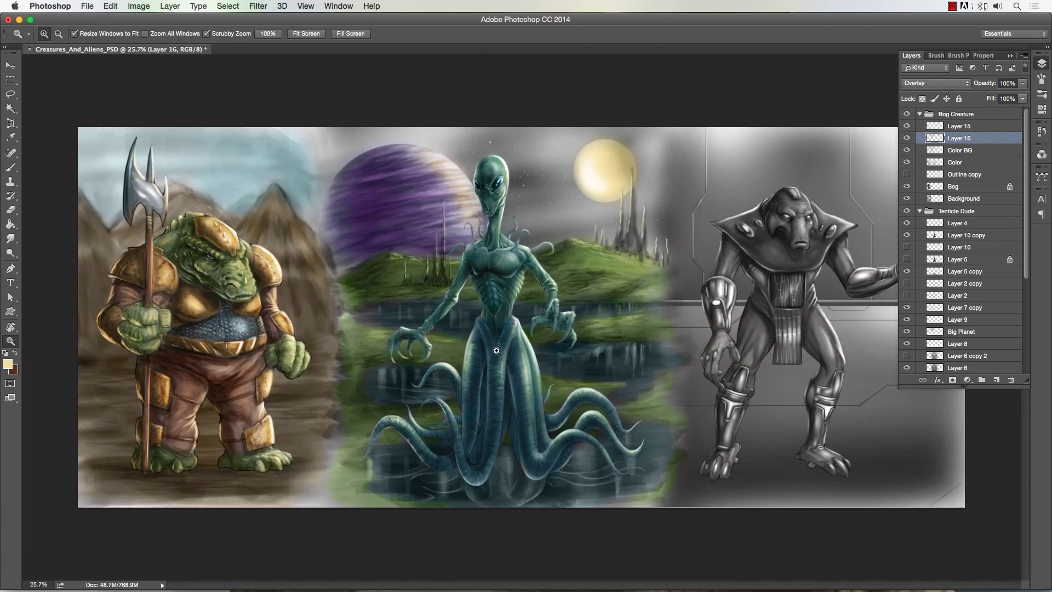
Paint dark rocky ridges on the right-hand mountain on the bog creature's Background layer with a textured brush
left_click(964, 199)
key("b")
key("ctrl+l")
key("Escape")
key("ctrl+0")
left_click(56, 34)
double_click(47, 200)
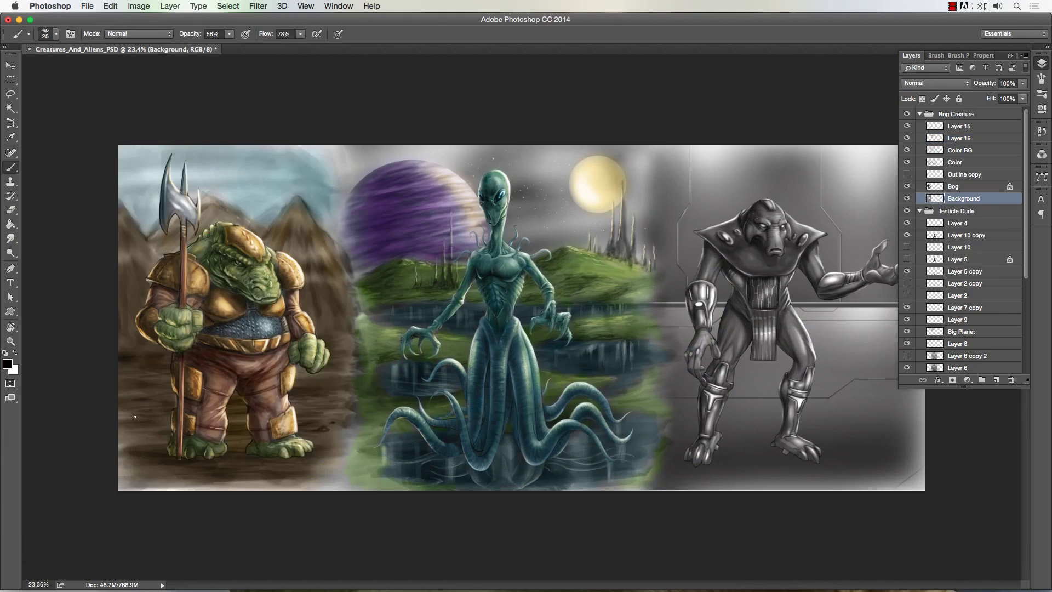
mouse_move(282, 235)
left_mouse_down()
mouse_move(334, 299)
mouse_move(344, 338)
left_mouse_up()
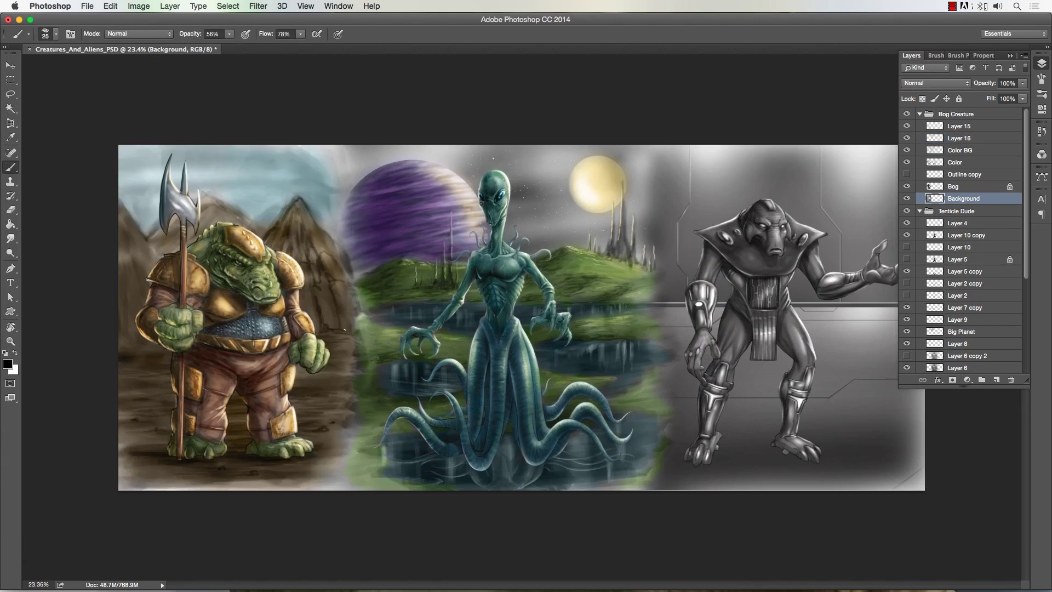
Paint dark ridges and edges on the mountains behind and to the left of the bog creature
key("bracketleft")
mouse_move(115, 219)
left_mouse_down()
mouse_move(130, 270)
mouse_move(211, 205)
mouse_move(257, 222)
left_mouse_up()
key("bracketleft")
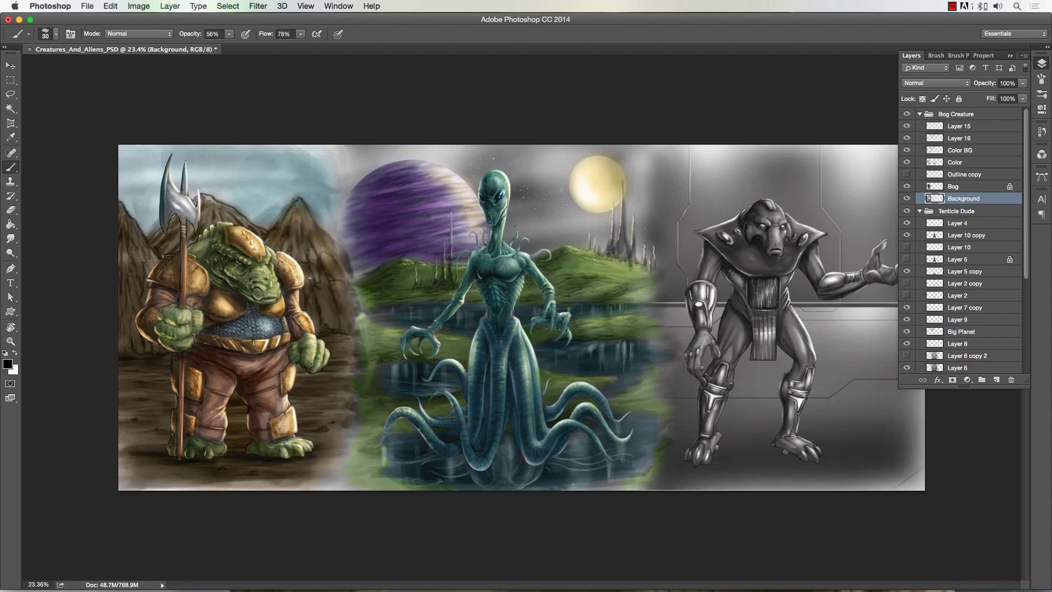
mouse_move(124, 319)
left_mouse_down()
mouse_move(140, 230)
mouse_move(178, 219)
left_mouse_up()
Add lighter rock detail near the right-hand mountain's peak with a larger textured brush
key("bracketright")
key("bracketright")
key("bracketright")
mouse_move(280, 219)
left_mouse_down()
mouse_move(318, 323)
mouse_move(296, 235)
left_mouse_up()
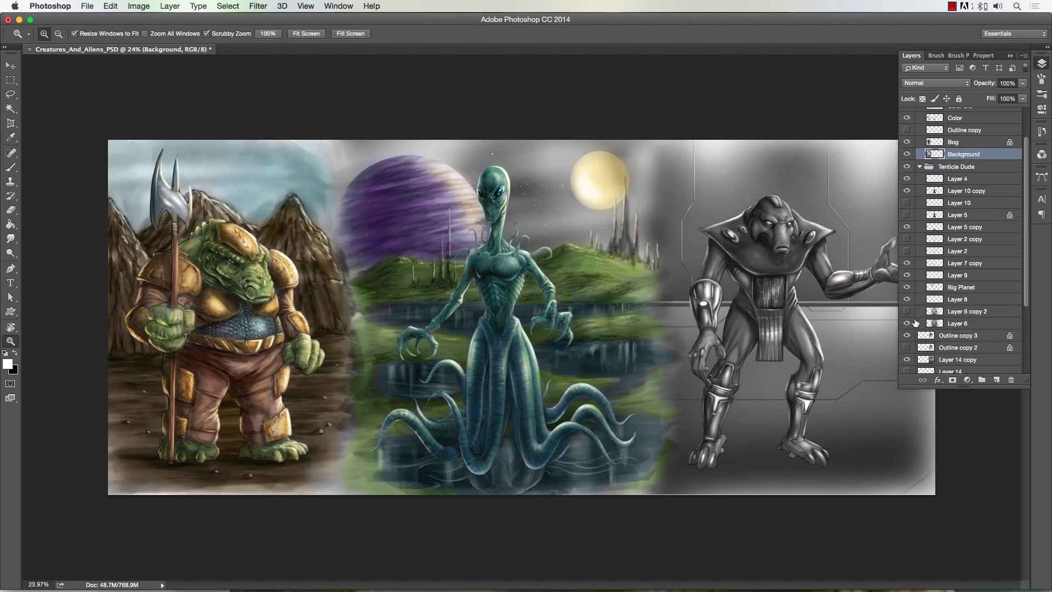
Burn the shadows and dodge the highlights of the Big Planet layer at about 30% exposure, and select Layer 6
left_click(917, 288)
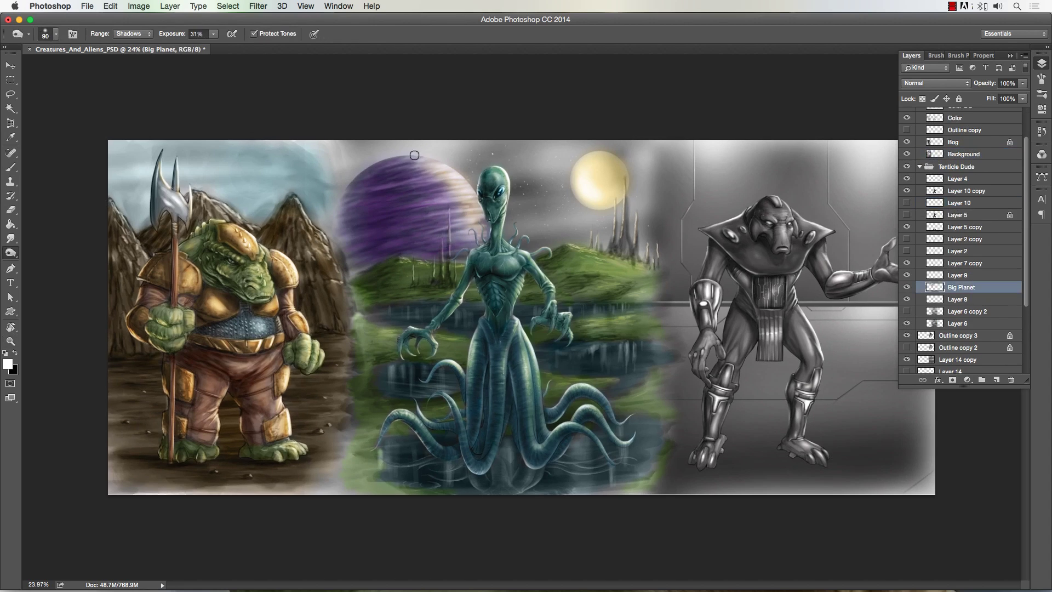
key("shift+o")
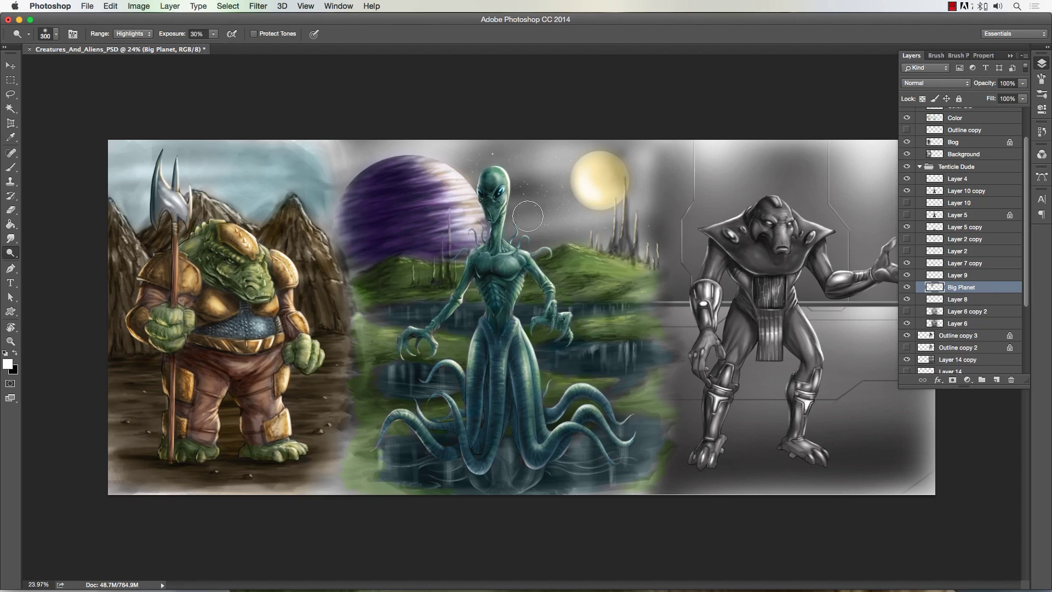
left_click(958, 323)
Tint the sky around the planet and moon purple on the Color BG layer with a 500 px brush at 56% opacity
scroll(952, 163, "up", 3)
left_click(959, 151)
key("b")
left_click(18, 34)
left_click(188, 197)
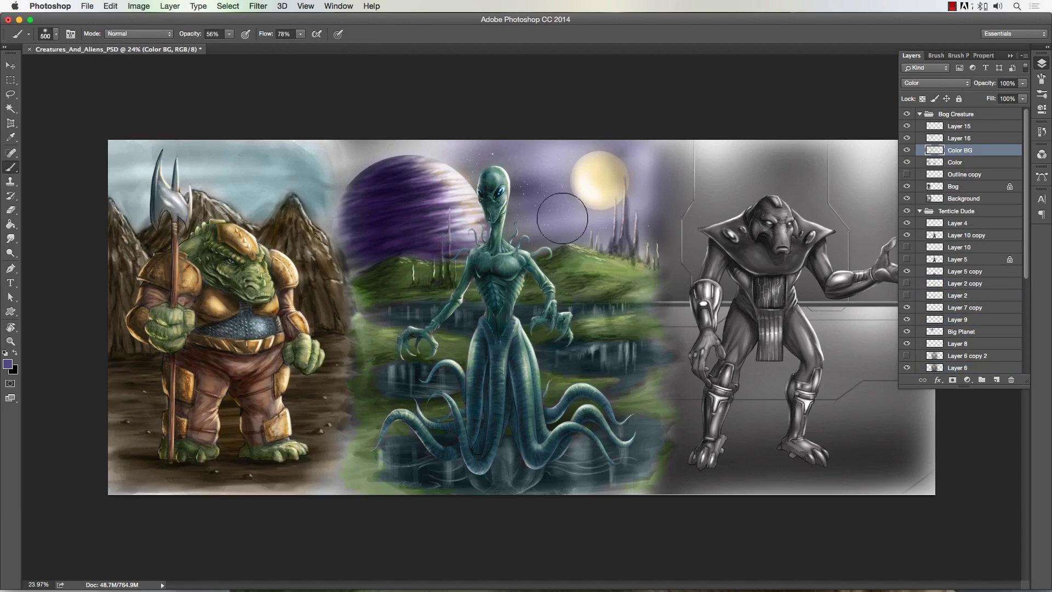
Adjust the Levels of the duplicated Bog layer to deepen the bog creature's contrast
key("z")
left_click_drag(247, 98, 972, 177)
left_click(973, 177)
key("ctrl+l")
left_click_drag(620, 229, 617, 228)
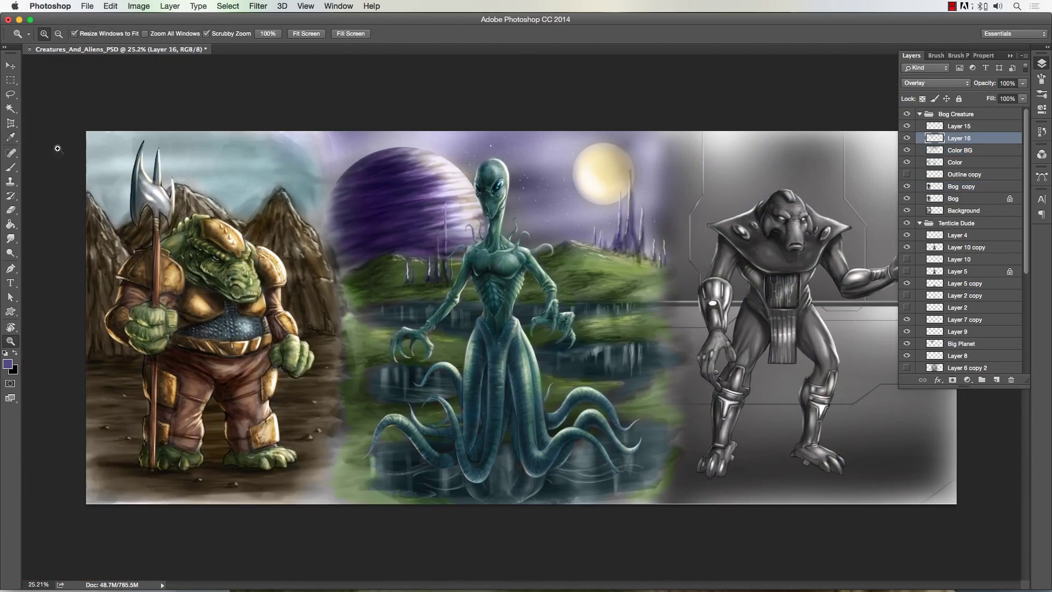
Warm the mountains behind the bog creature with orange on Overlay Layer 16, using a larger brush
key("b")
key("bracketright")
key("bracketright")
key("bracketright")
key("bracketright")
key("bracketright")
left_click(8, 364)
key("Return")
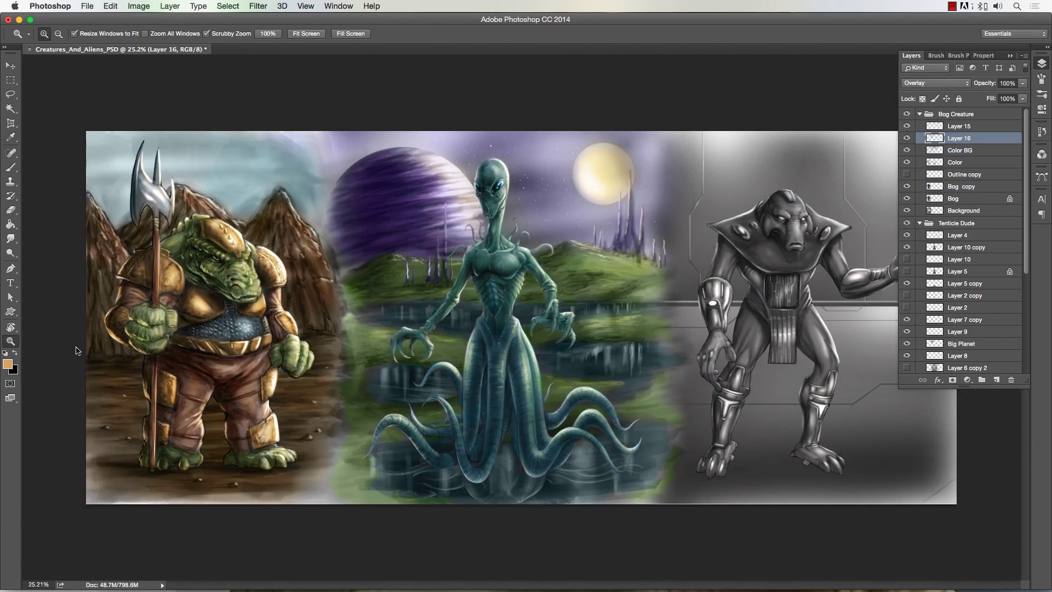
Dodge the highlights of the tentacled alien's Character layer with a 250 px brush at 30% exposure
left_click(10, 340)
left_click_drag(490, 296, 521, 308)
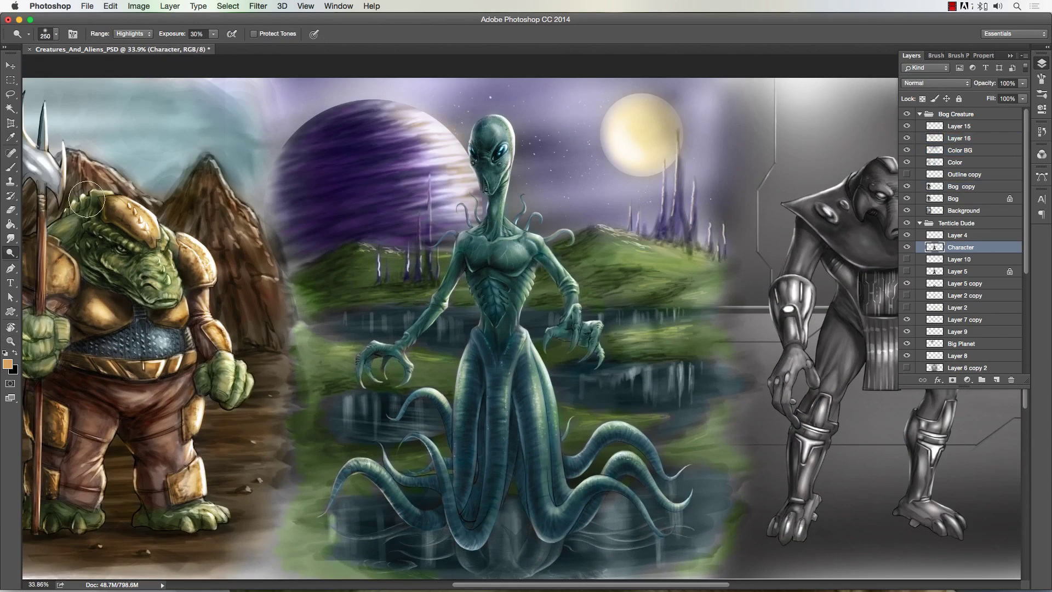
key("o")
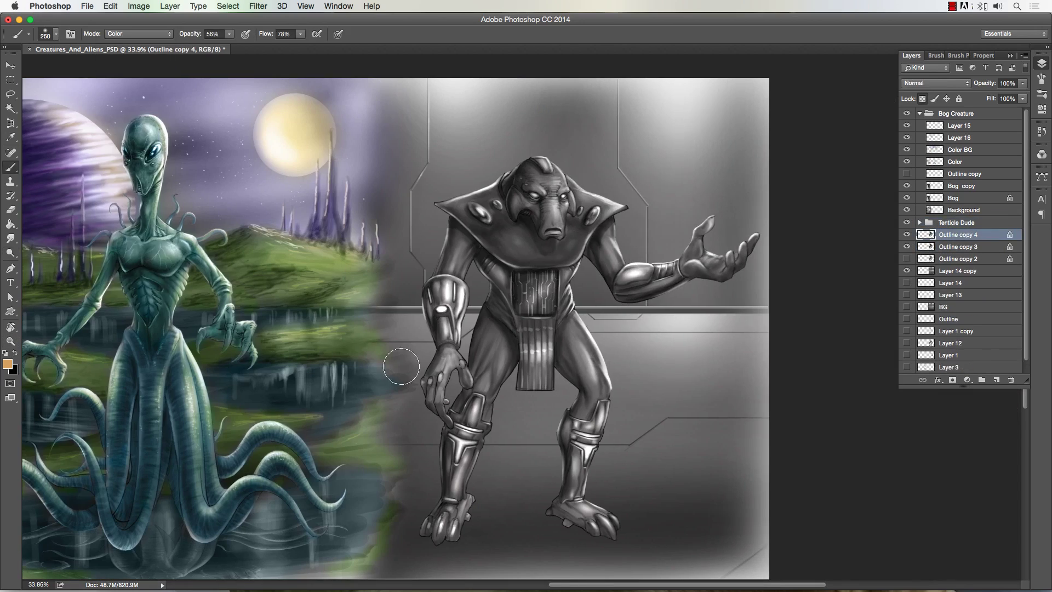
Tint the armoured alien's bracers, boots, chest panel and collar studs steel blue-grey, using the brush in Color mode at 56% opacity
left_click(8, 364)
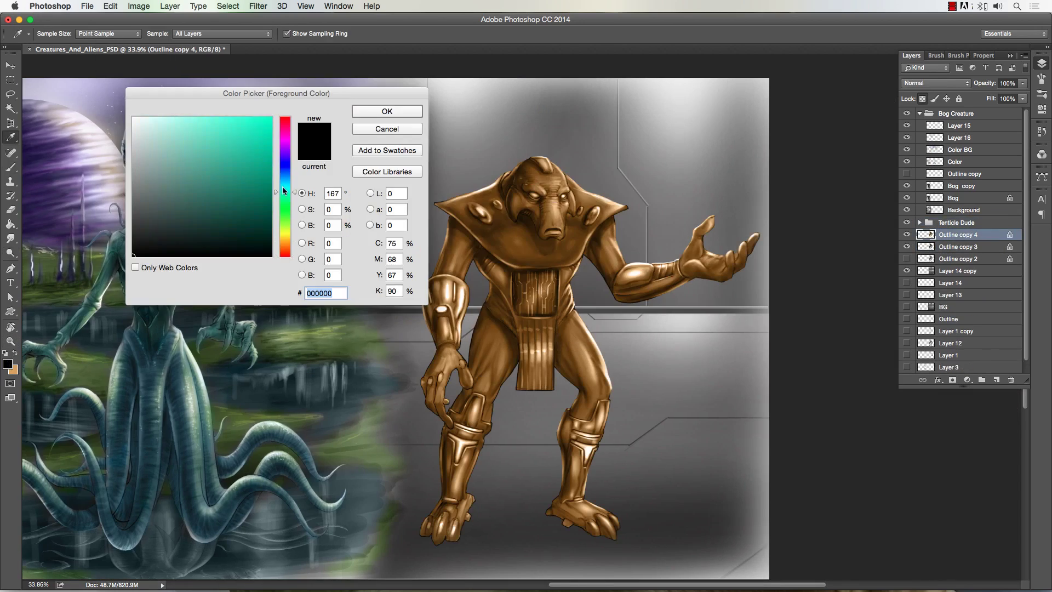
key("Return")
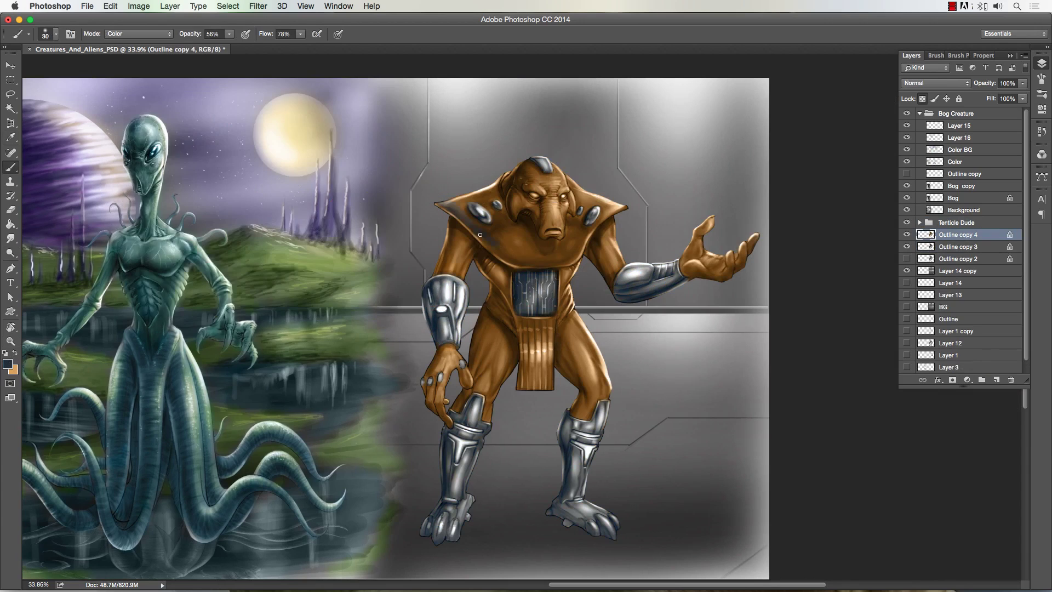
Paint golden yellow glows on the armoured alien's face, eyes, bracer and boot accents with a small brush in Overlay mode
left_click(139, 34)
left_click(117, 70)
left_click_drag(518, 249, 453, 201)
key("ctrl+z")
key("x")
key("bracketleft")
key("bracketleft")
key("bracketleft")
mouse_move(542, 165)
left_mouse_down()
mouse_move(548, 219)
mouse_move(567, 200)
left_mouse_up()
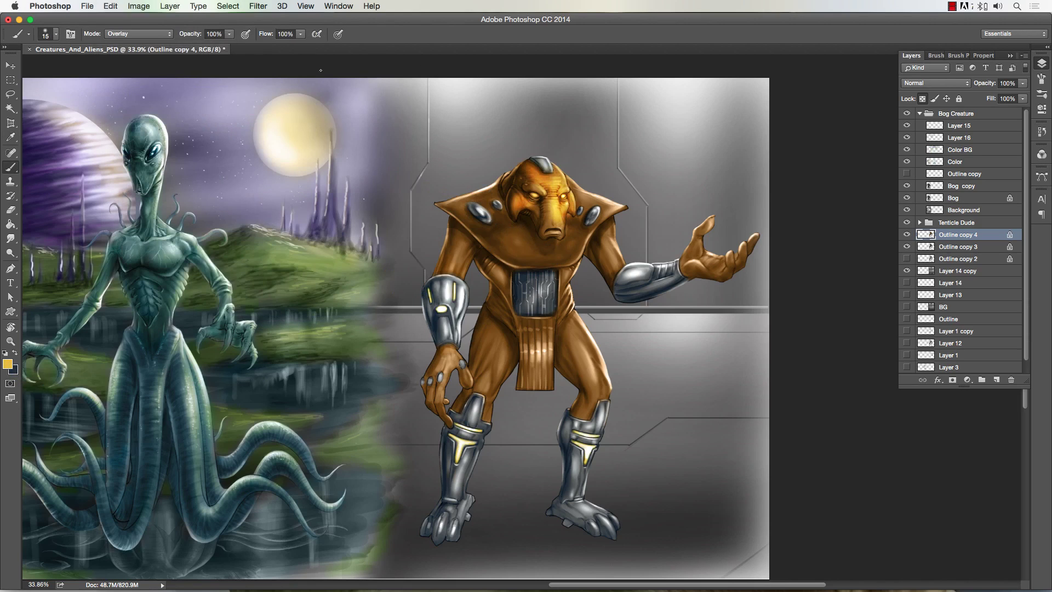
Choose a dark red colour and try it on the alien's shoulder collar with a 25 px Overlay brush
left_click_drag(286, 269, 287, 93)
left_click(228, 200)
key("Return")
key("bracketright")
left_click_drag(439, 204, 515, 252)
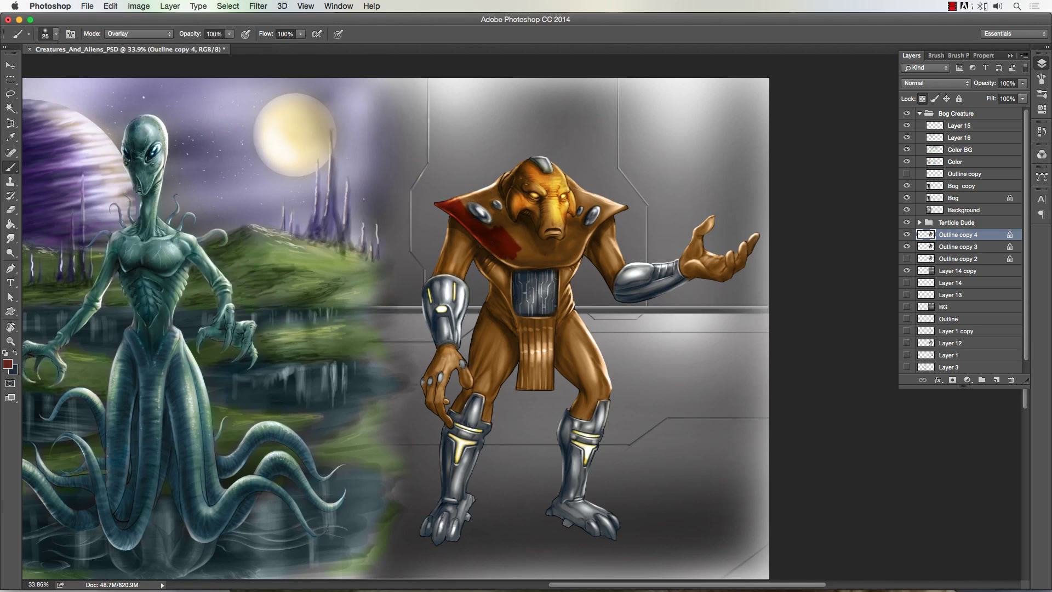
key("ctrl+z")
Paint the armoured alien's collar, torso garment and loincloth dark red on a new Overlay layer, using a larger brush
key("ctrl+shift+n")
key("bracketright")
key("bracketright")
key("bracketright")
key("bracketright")
key("bracketright")
key("bracketright")
key("bracketright")
key("bracketright")
key("bracketright")
key("bracketright")
mouse_move(439, 194)
left_mouse_down()
mouse_move(502, 239)
mouse_move(608, 208)
mouse_move(558, 173)
left_mouse_up()
Erase the red overspill around the alien's collar and shoulders with a 30 px eraser
scroll(559, 173, "up", 2)
key("e")
mouse_move(466, 165)
left_mouse_down()
mouse_move(357, 214)
mouse_move(491, 154)
left_mouse_up()
key("bracketright")
key("bracketright")
key("bracketright")
left_click_drag(542, 110, 691, 222)
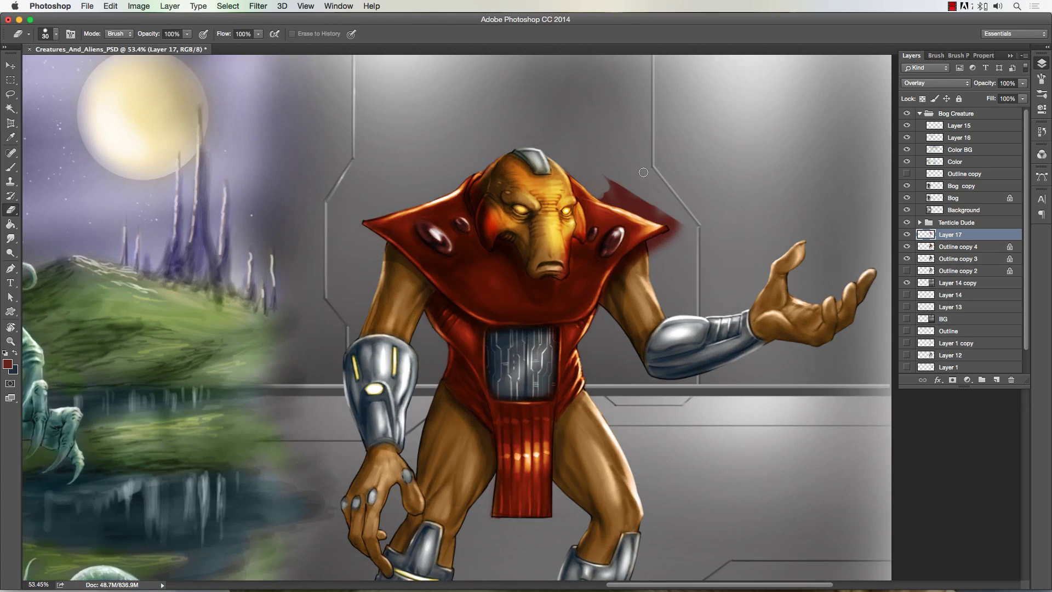
left_click_drag(485, 170, 487, 244)
left_click_drag(578, 203, 564, 277)
Duplicate the armoured alien's Layer 14 copy background and tint the duplicate dark red with a 900 px Overlay brush
key("r")
mouse_move(412, 440)
left_mouse_down()
mouse_move(326, 329)
mouse_move(431, 445)
left_mouse_up()
key("Escape")
key("z")
mouse_move(438, 312)
left_mouse_down()
mouse_move(406, 312)
mouse_move(449, 310)
left_mouse_up()
left_click_drag(547, 329, 482, 328)
key("super+j")
key("b")
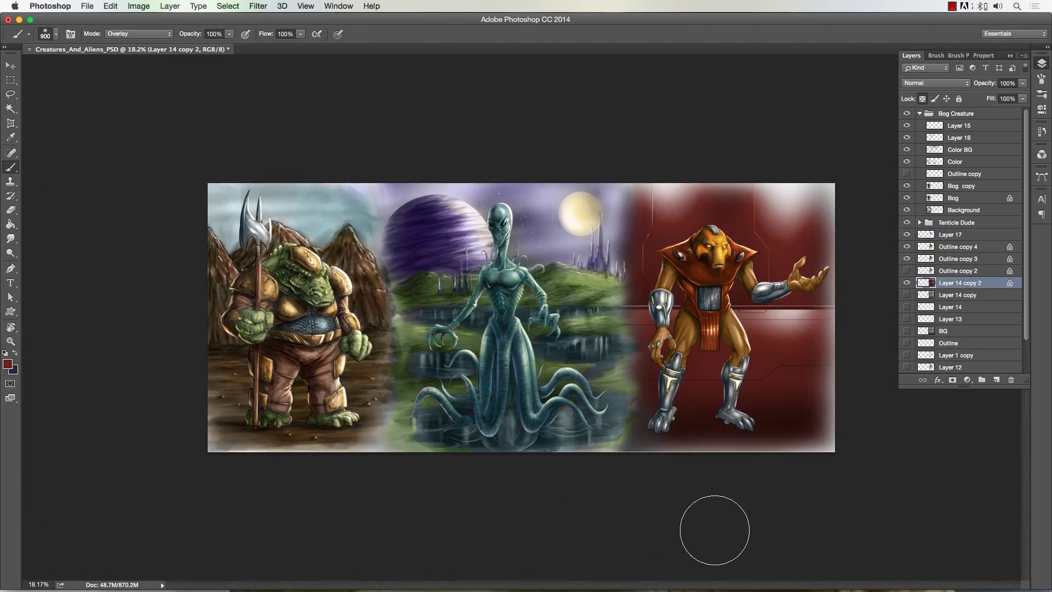
Recolour the background behind the armoured alien to a near-black blue, adjusting its Hue/Saturation
key("super+i")
left_click_drag(774, 164, 775, 159)
key("bracketleft")
key("z")
key("super+u")
key("Return")
Paint warm yellow light onto the armoured alien's background lamps and as reflections on its metal armour
mouse_move(520, 321)
left_mouse_down()
mouse_move(543, 321)
mouse_move(575, 345)
mouse_move(491, 348)
left_mouse_up()
left_click(951, 234)
key("b")
left_click(913, 268)
key("z")
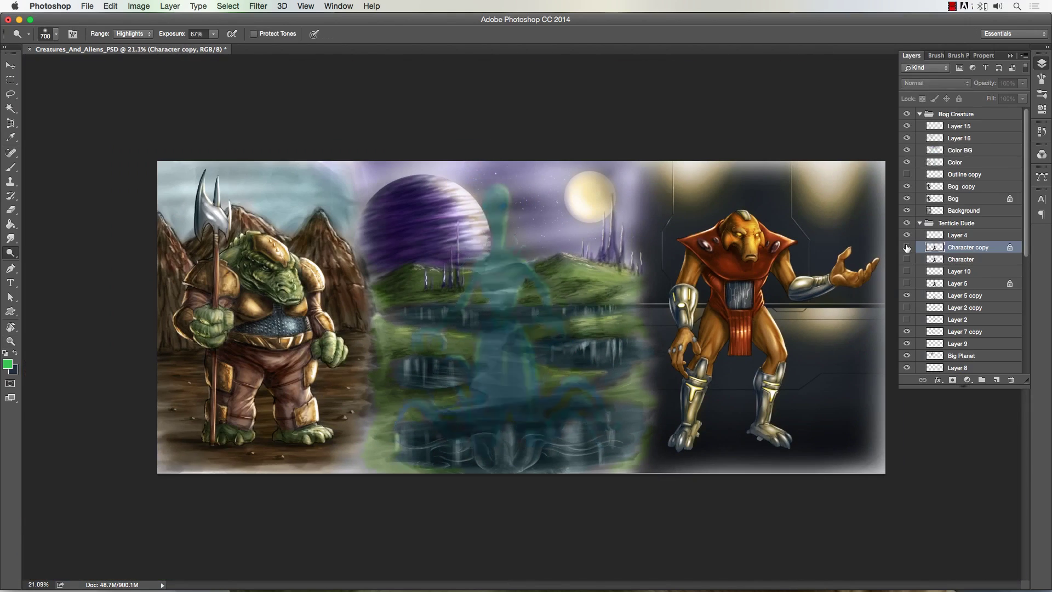
Brush richer purple onto the large planet and its reflections in the water on the Color BG layer
left_click(962, 323)
left_click(7, 364)
key("Return")
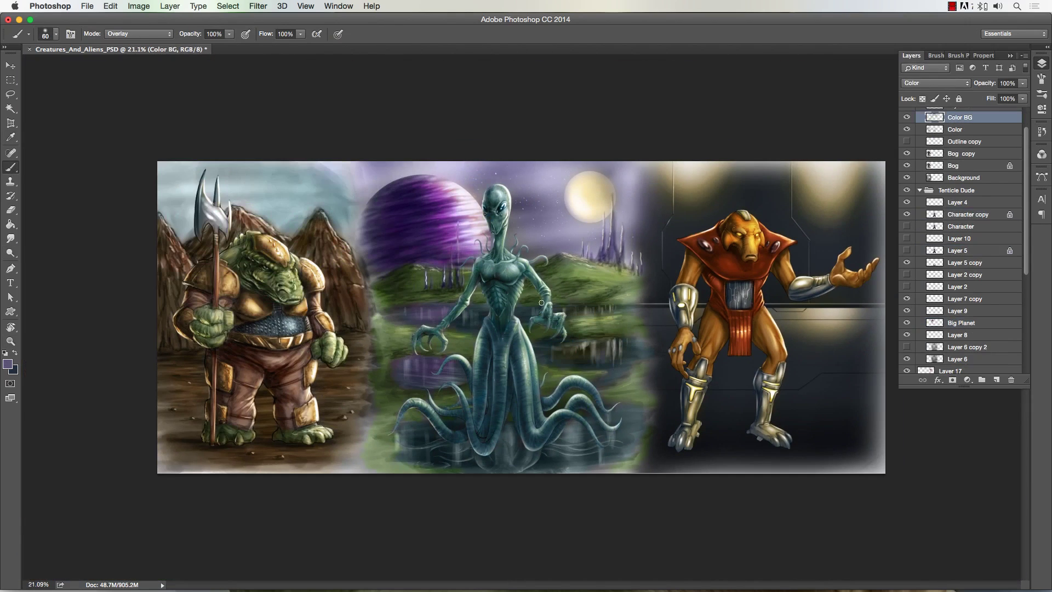
Duplicate the Character copy layer and brush bright green over the tentacled alien's head and upper body with a 100 px Overlay brush
left_click(933, 214)
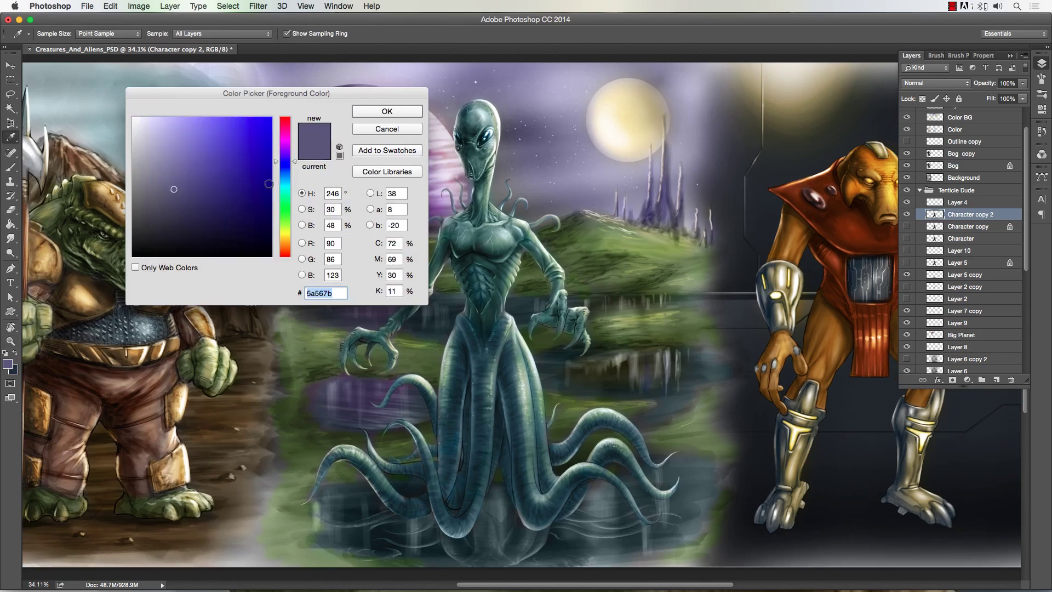
key("Return")
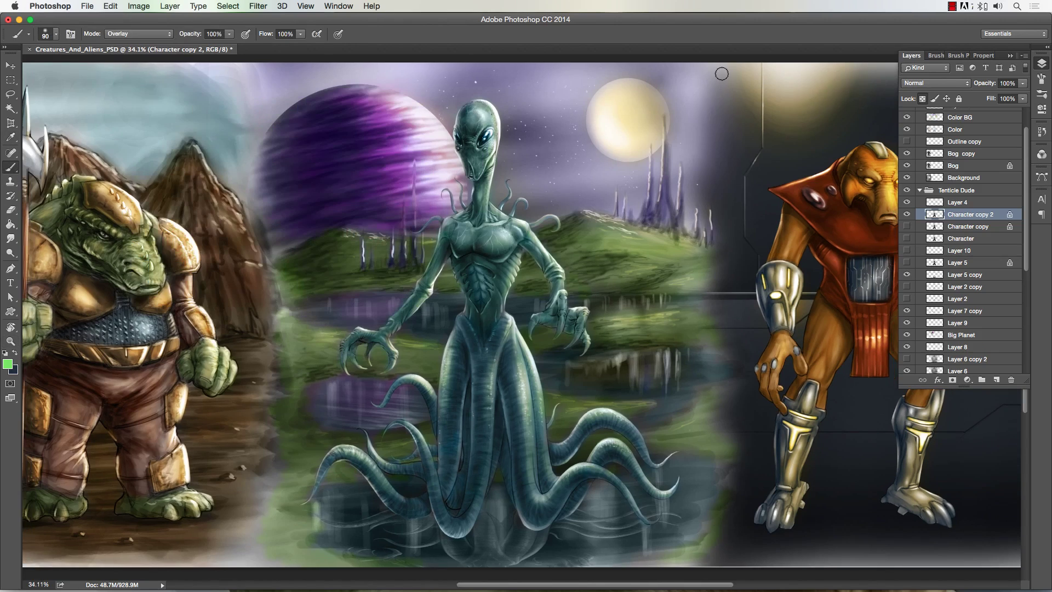
key("bracketright")
key("bracketright")
key("bracketright")
key("bracketright")
key("bracketright")
mouse_move(524, 224)
left_mouse_down()
mouse_move(584, 337)
mouse_move(423, 142)
left_mouse_up()
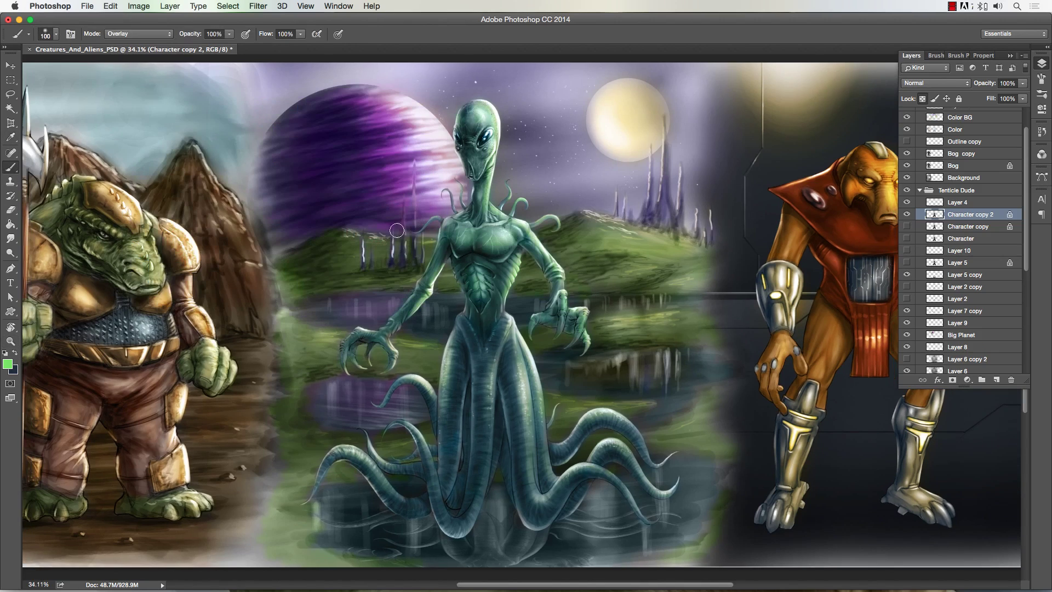
Brush green over the alien's hands, legs and tentacles, lowering the Overlay brush's opacity to 48%
key("bracketright")
key("bracketright")
key("bracketright")
key("bracketright")
mouse_move(392, 371)
left_mouse_down()
mouse_move(603, 420)
mouse_move(542, 488)
left_mouse_up()
key("4")
key("8")
left_click_drag(471, 512, 558, 465)
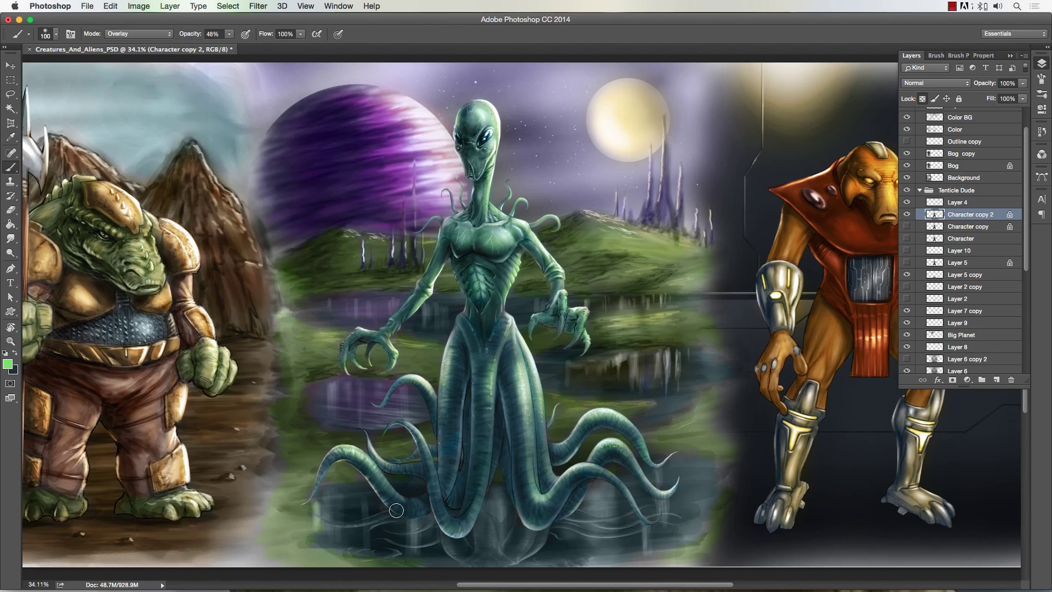